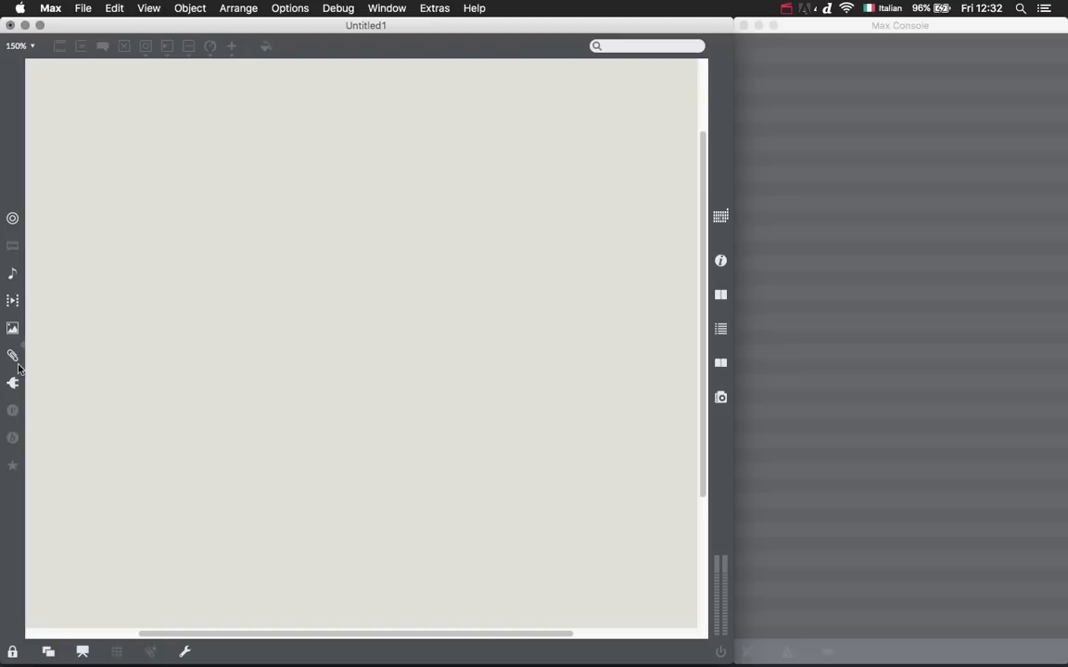
Unlock the new empty Untitled1 patcher for editing.
key(super+e)
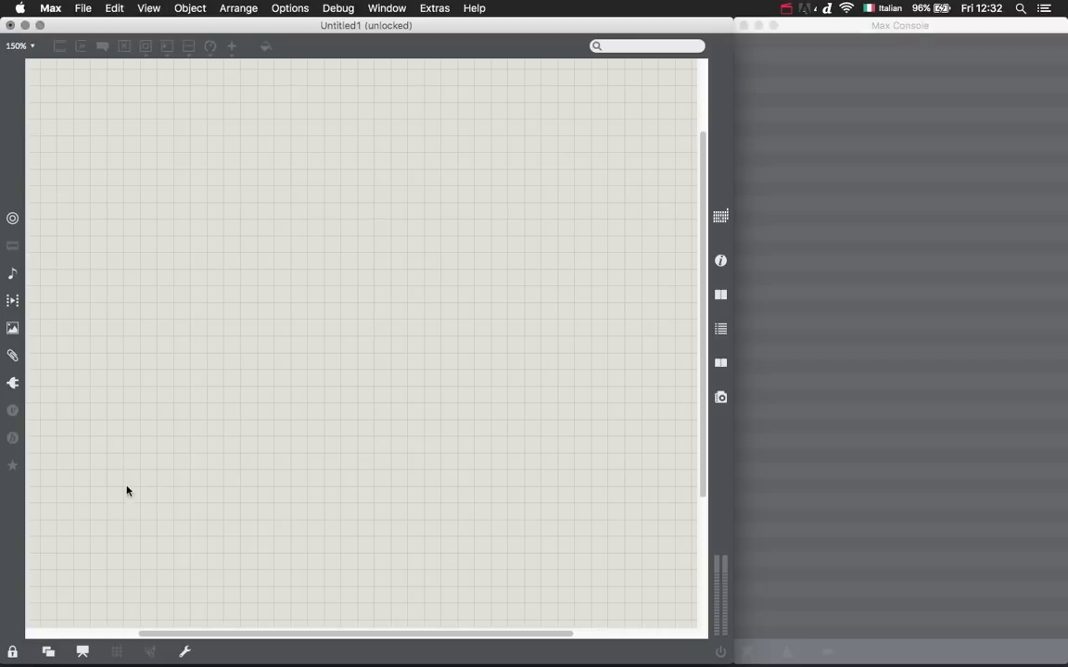
scroll(476, 212, down, 1)
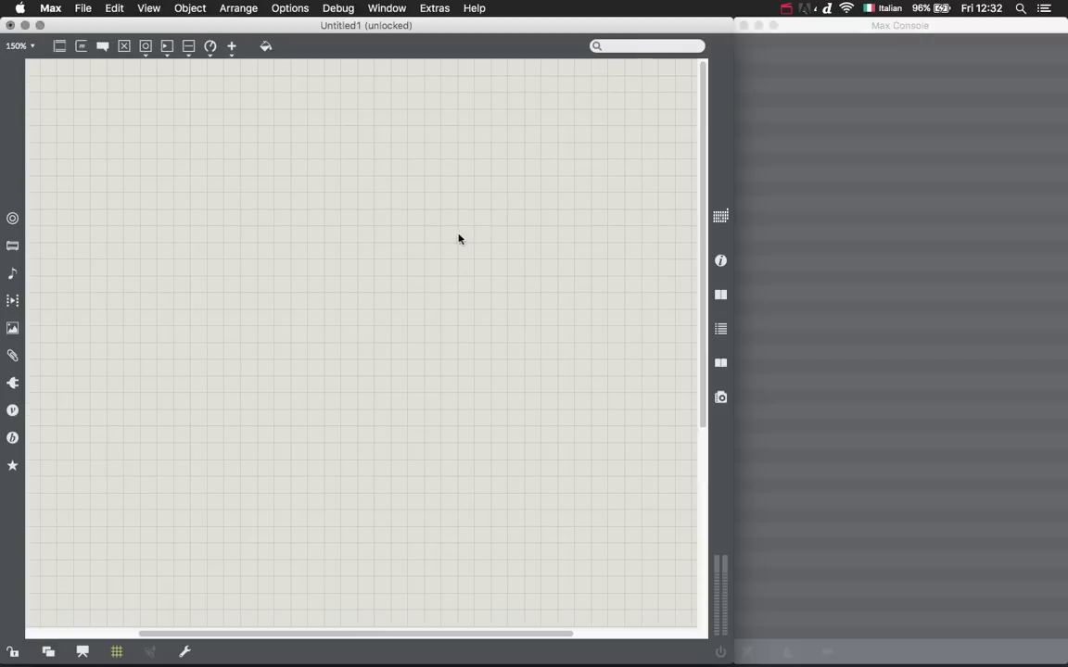
scroll(454, 237, right, 1)
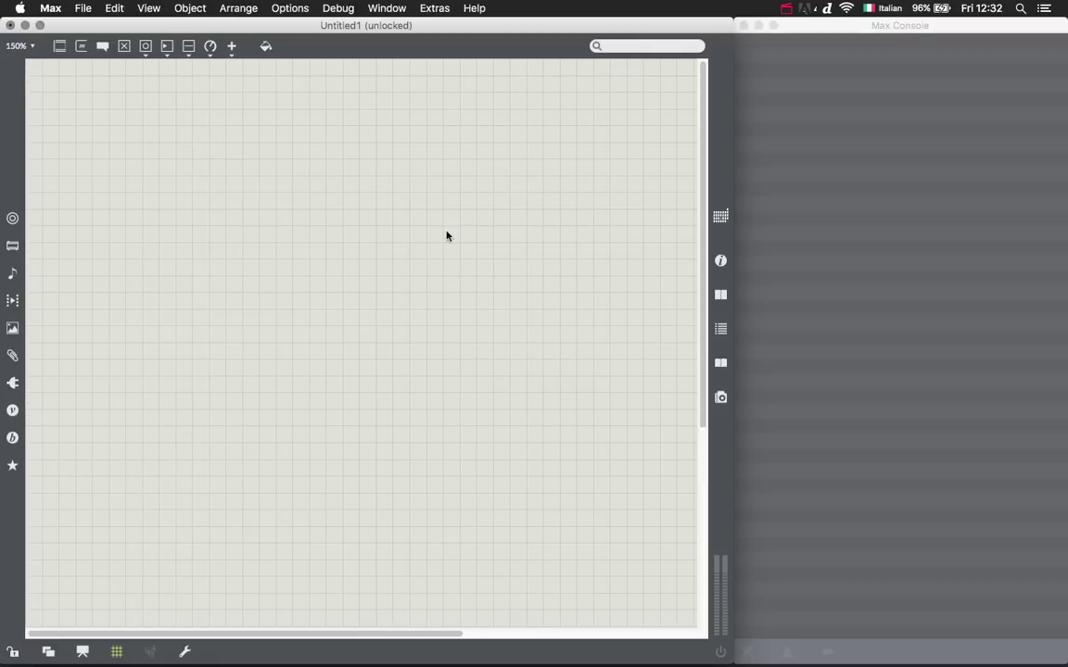
Drop the glstartersimpler snippet onto the canvas and arrange its objects at the top-left.
click(12, 355)
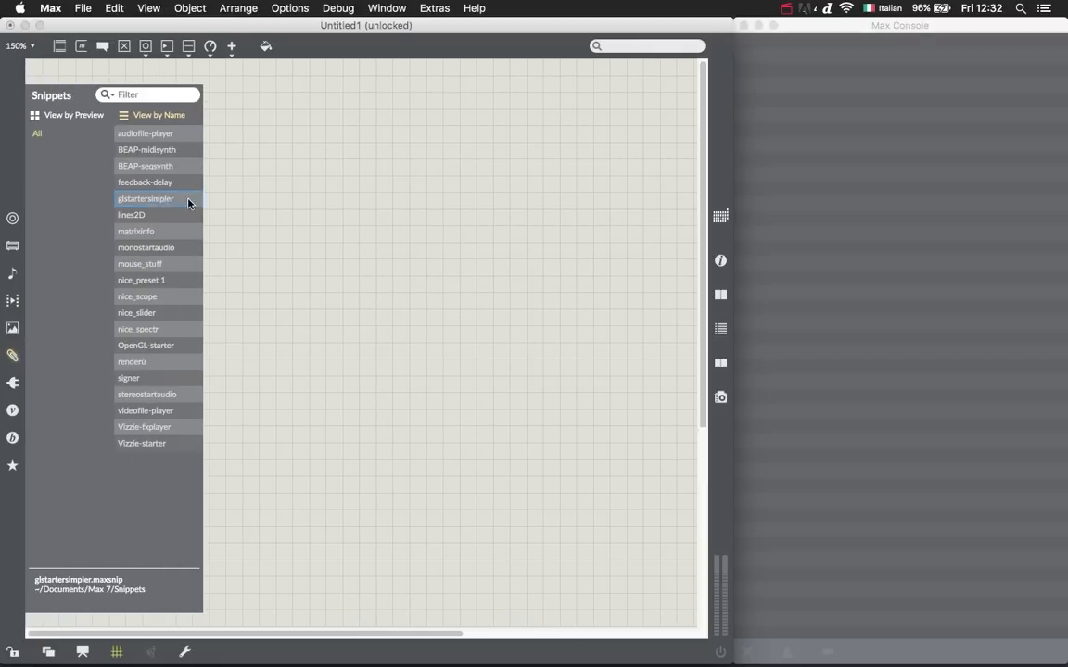
drag(145, 198, 250, 213)
drag(259, 66, 825, 93)
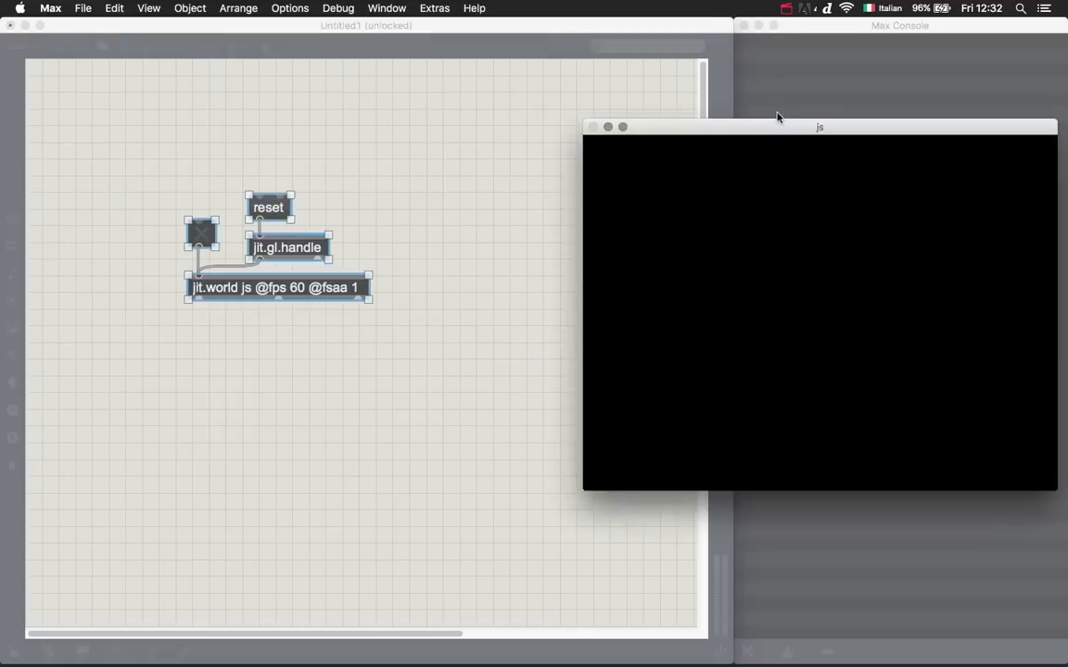
click(370, 334)
drag(275, 288, 137, 189)
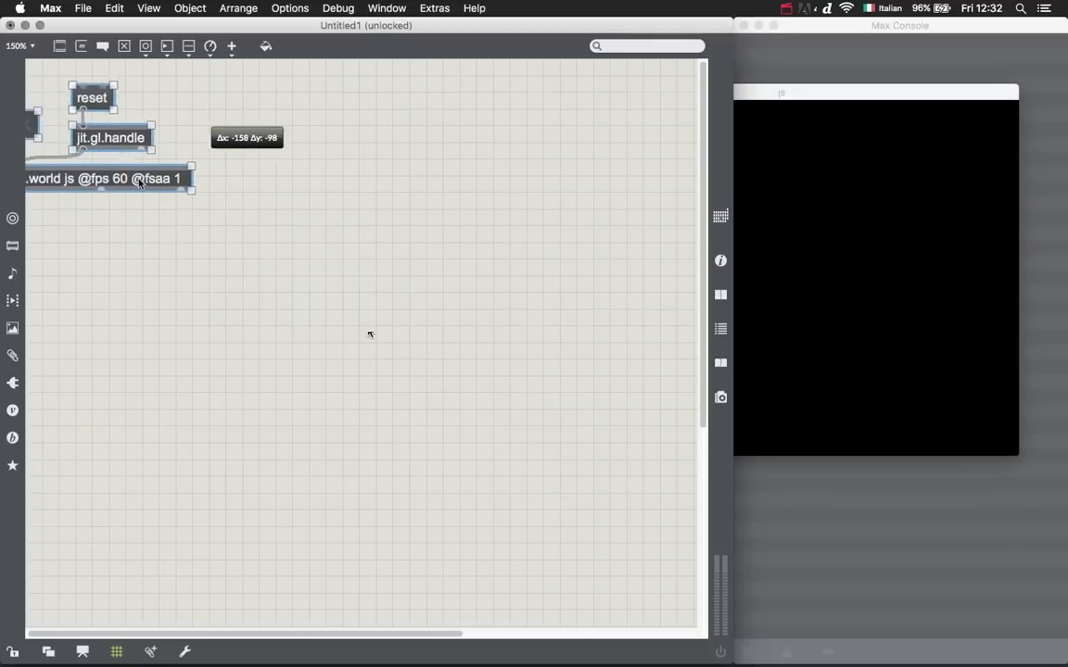
click(112, 199)
double_click(121, 214)
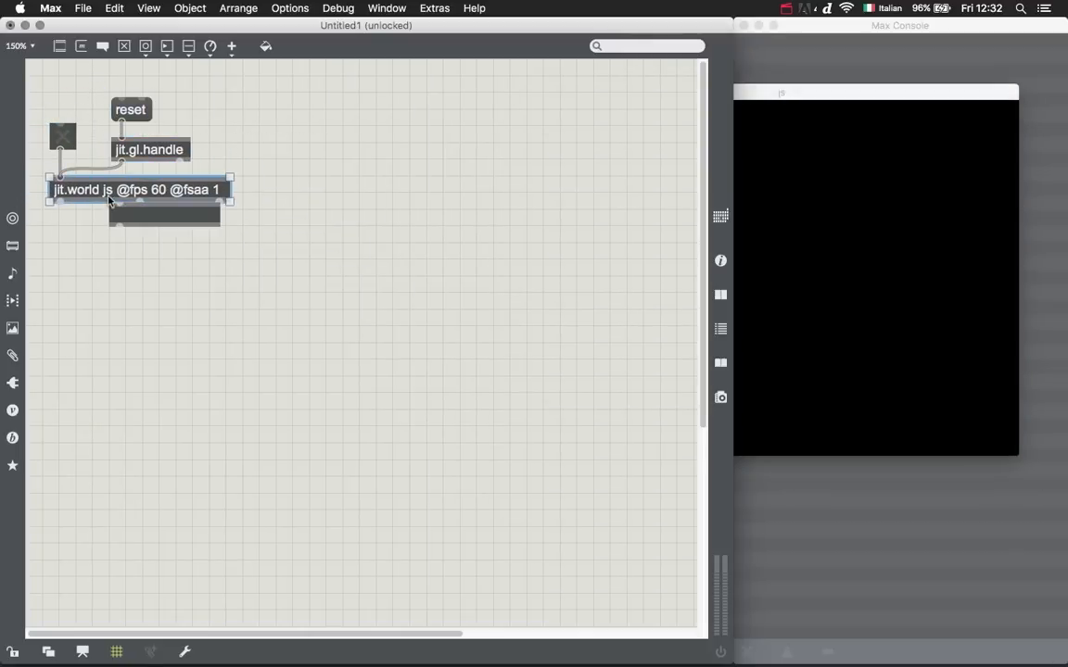
click(139, 222)
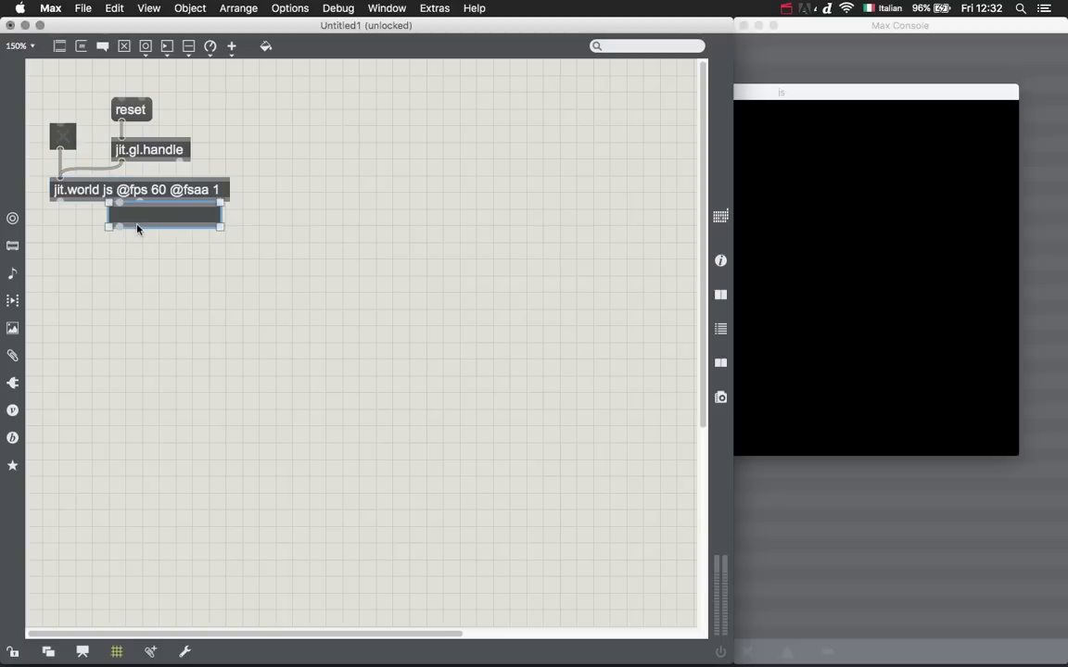
key(BackSpace)
double_click(123, 194)
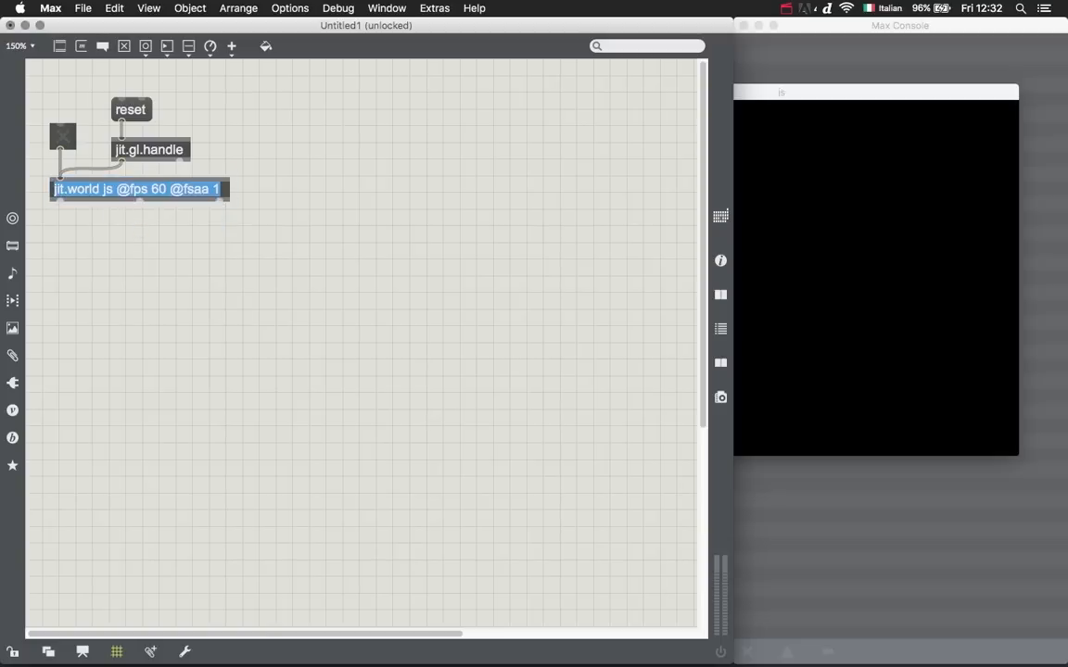
text(tut06)
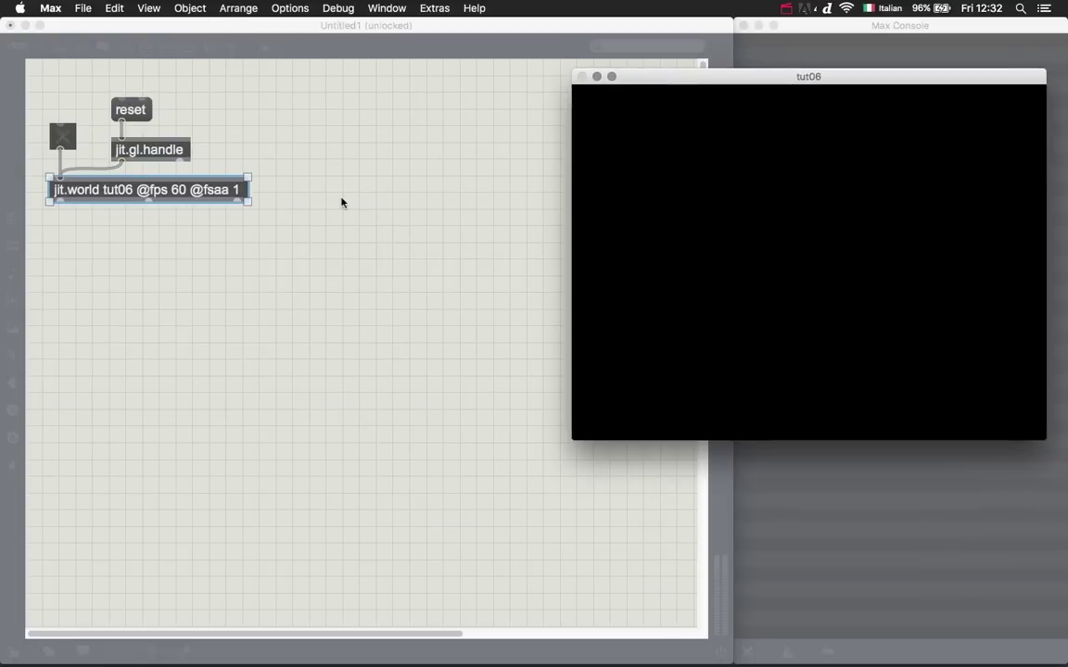
click(266, 198)
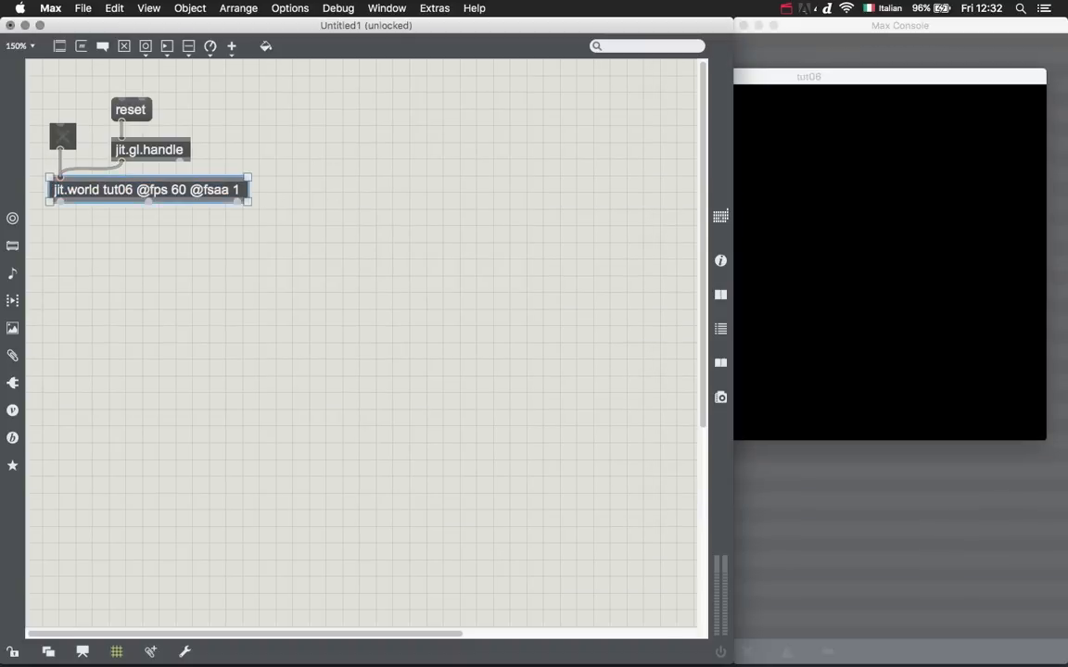
double_click(240, 189)
text(@floa)
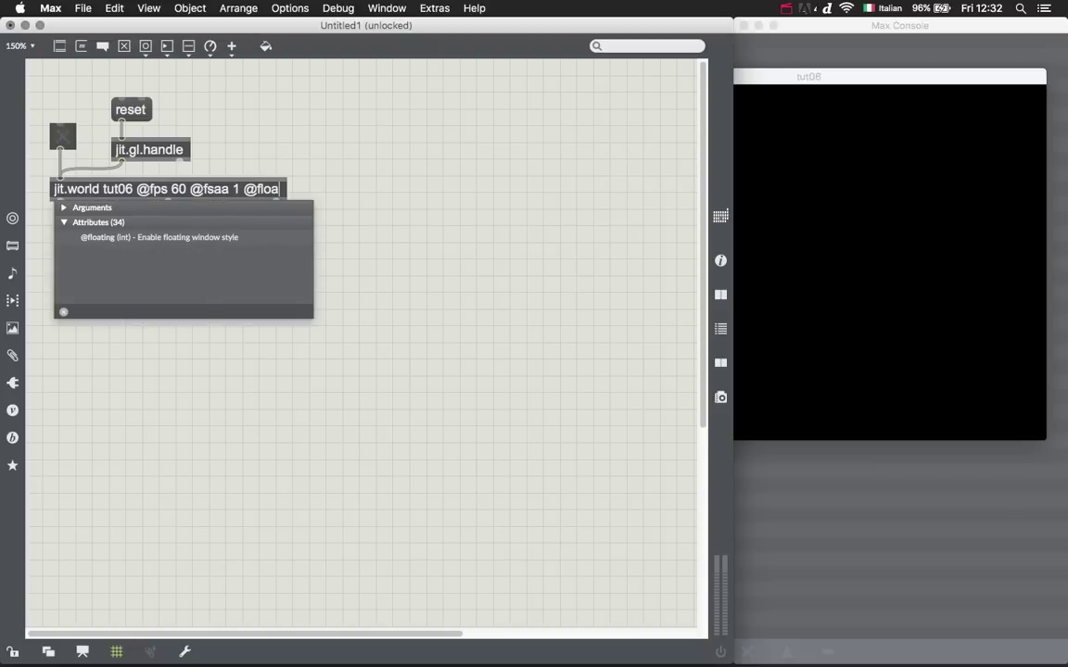
text(ting 1)
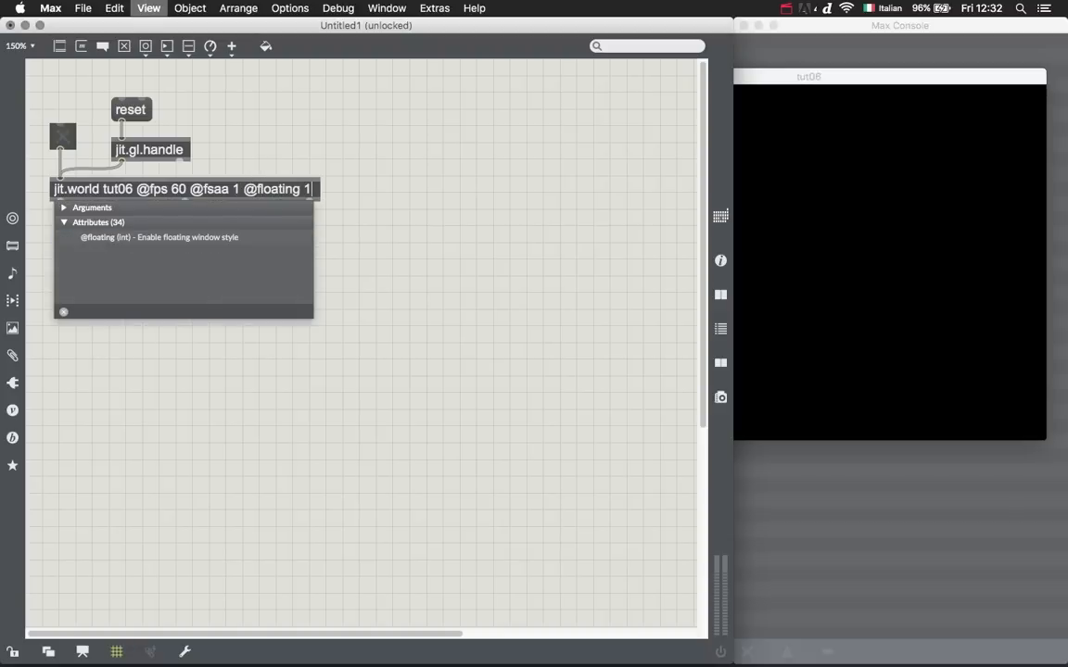
key(super+e)
Move the floating tut06 render window aside and unlock the patcher again.
drag(391, 74, 882, 74)
click(250, 227)
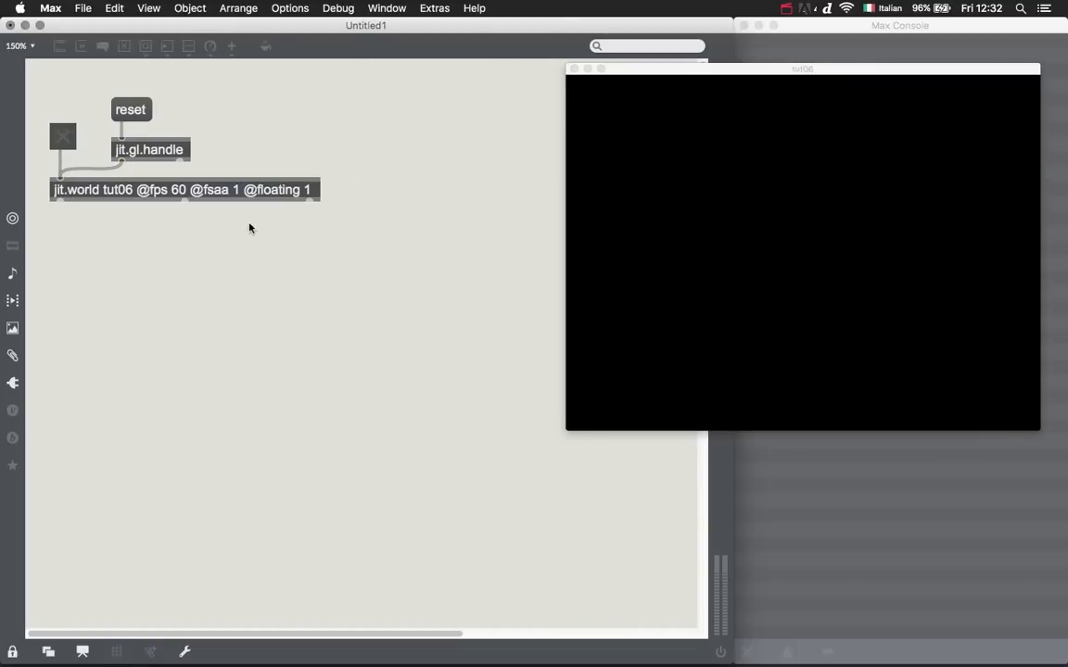
key(super+e)
drag(649, 70, 686, 66)
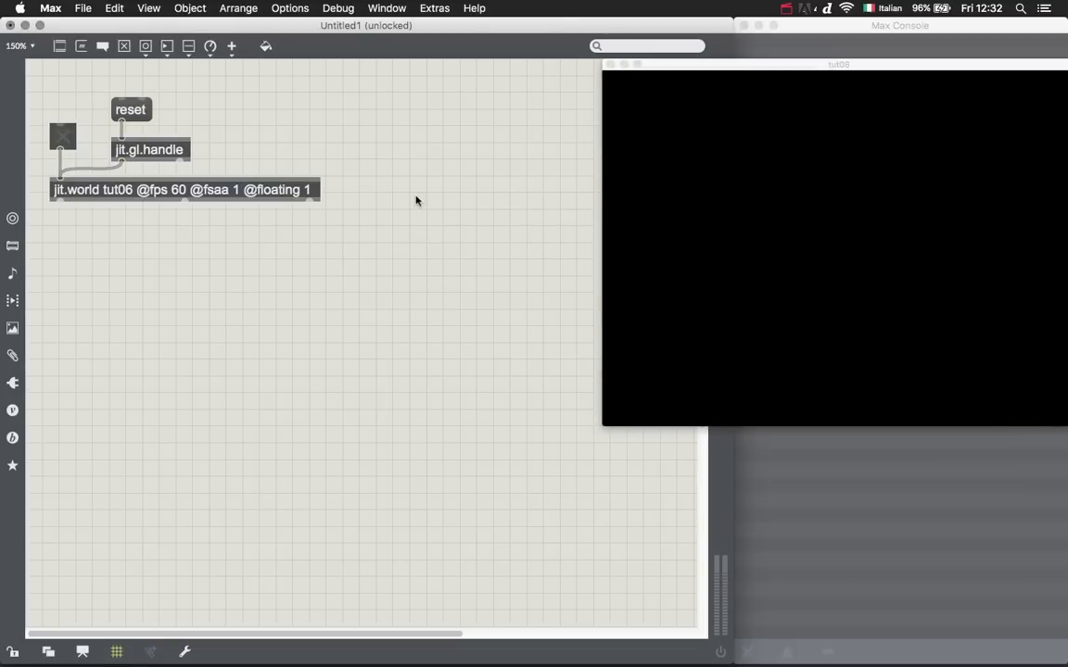
text(nji)
text(matri)
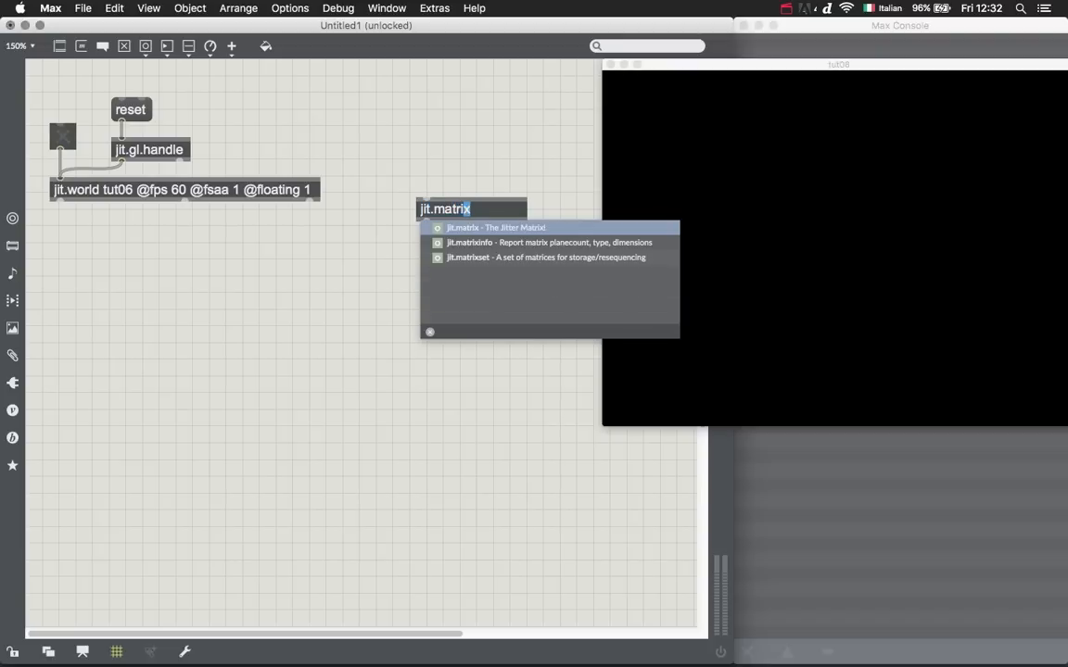
text(x)
Add a jit.matrix fed by an 'importmovie, bang' message placed above it.
key(Return)
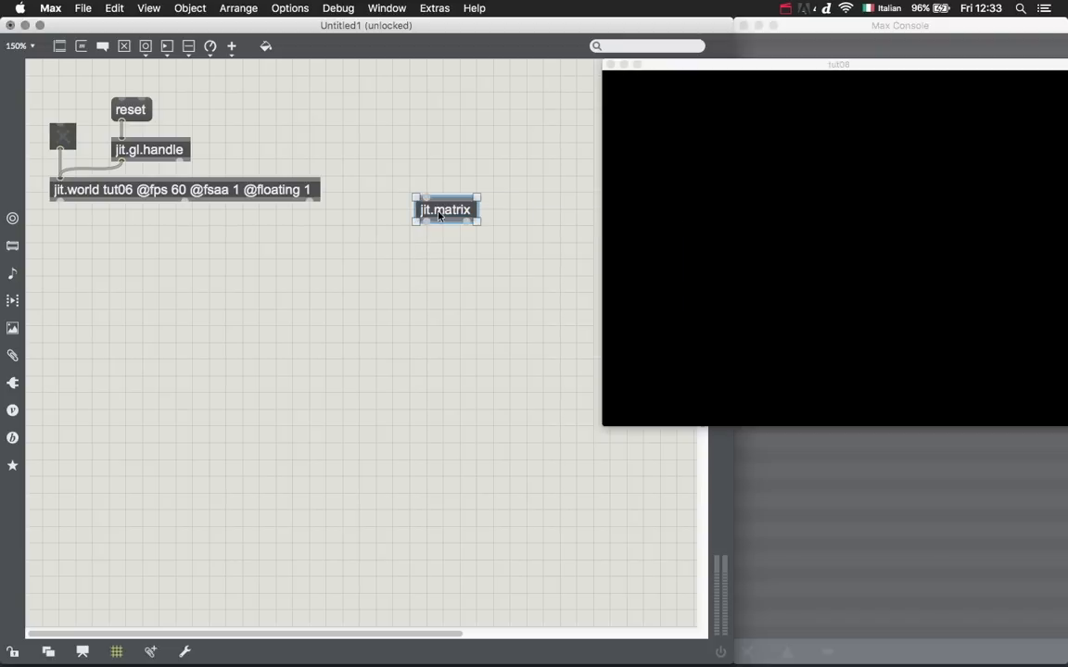
drag(440, 213, 419, 193)
click(419, 148)
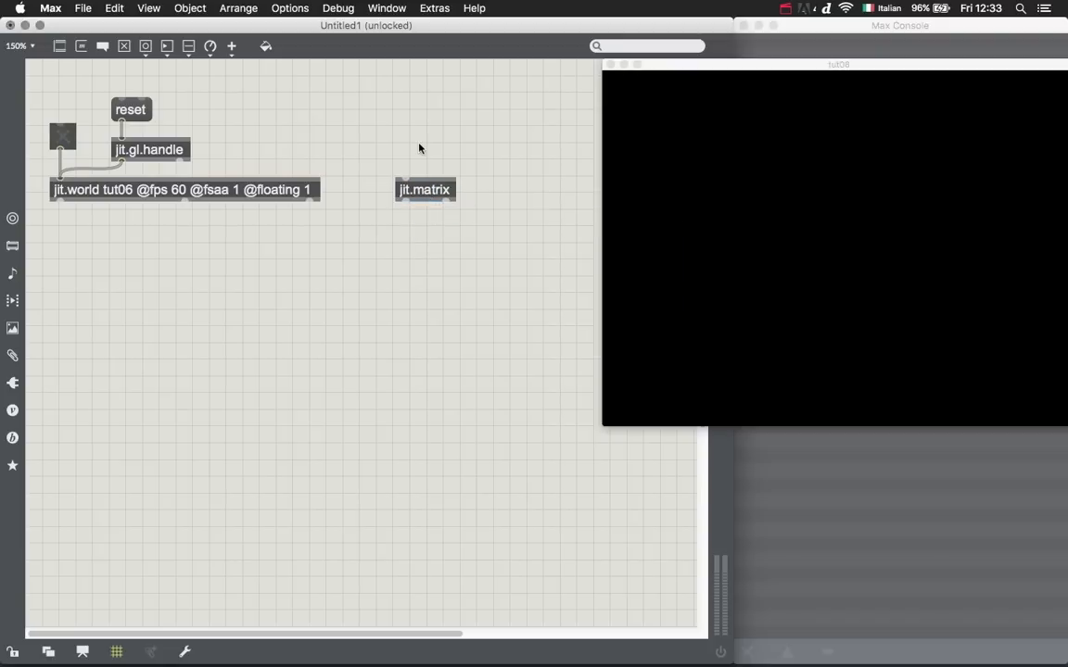
text(mimp)
text(ortmovie)
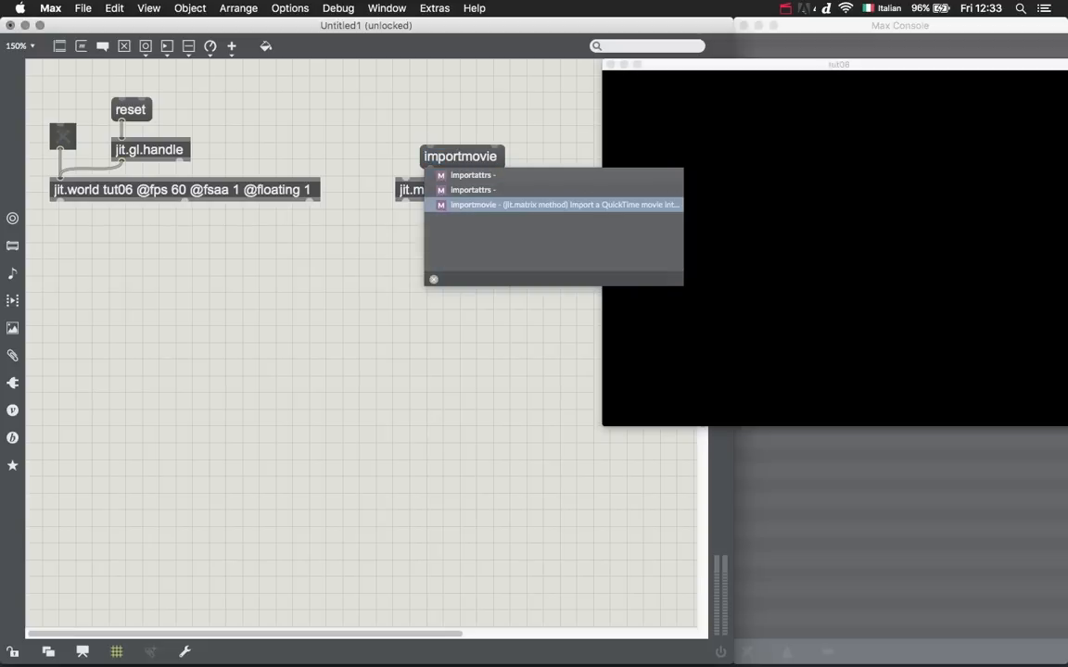
text(, bang)
key(Return)
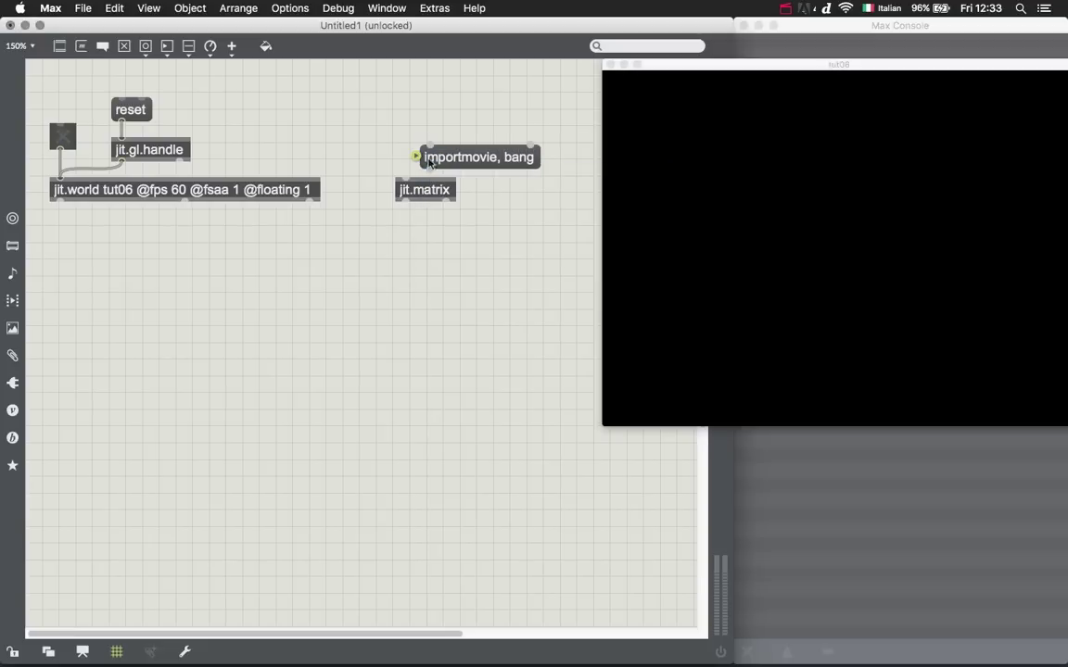
drag(426, 165, 404, 187)
drag(463, 157, 439, 156)
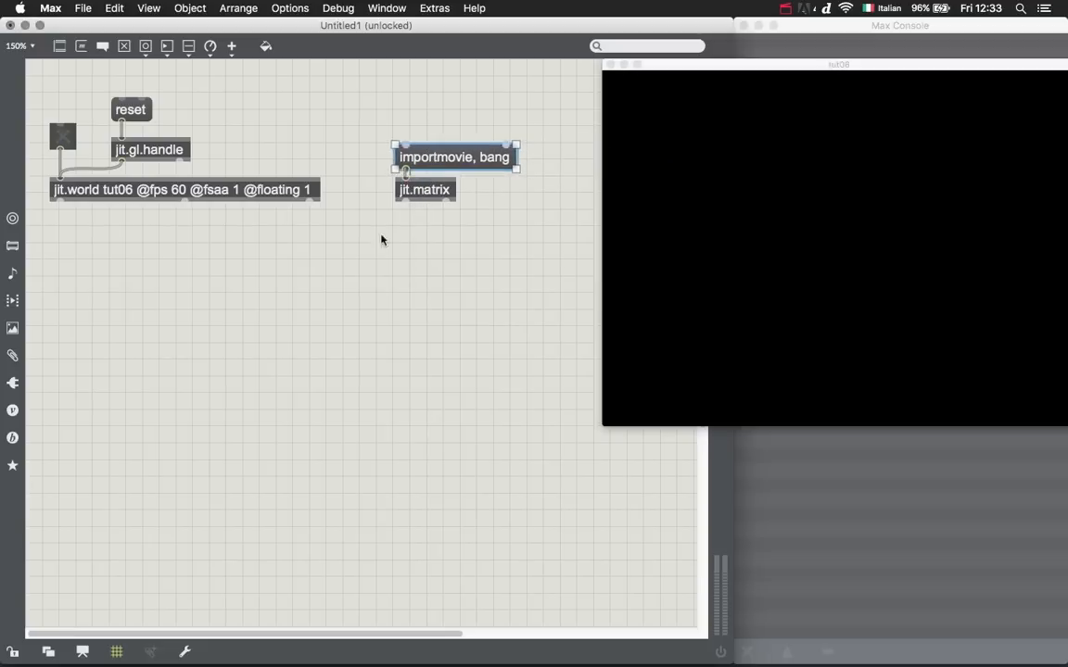
click(384, 249)
text(n)
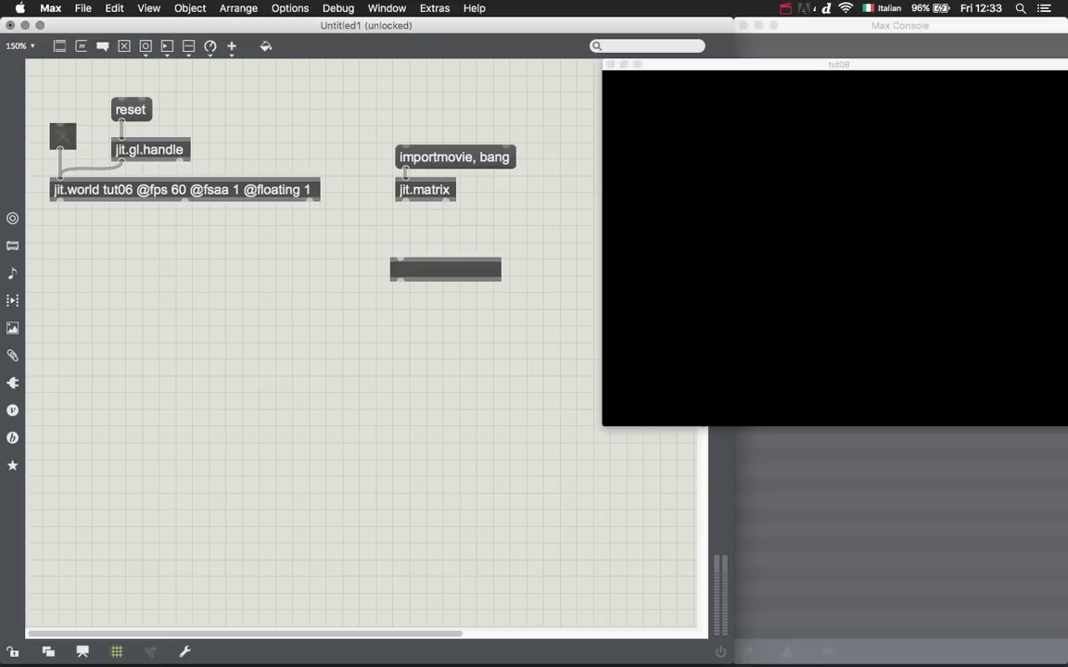
text(jit.pwindow)
Add a jit.pwindow preview below jit.matrix and connect the matrix output to it.
key(Return)
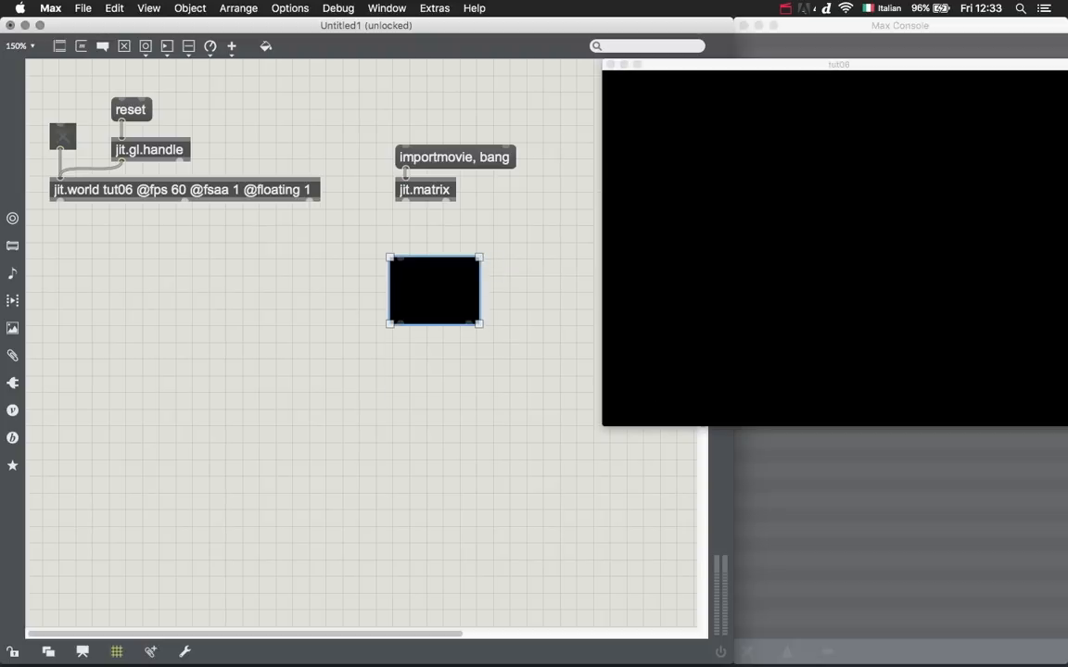
drag(408, 202, 393, 257)
drag(433, 290, 404, 269)
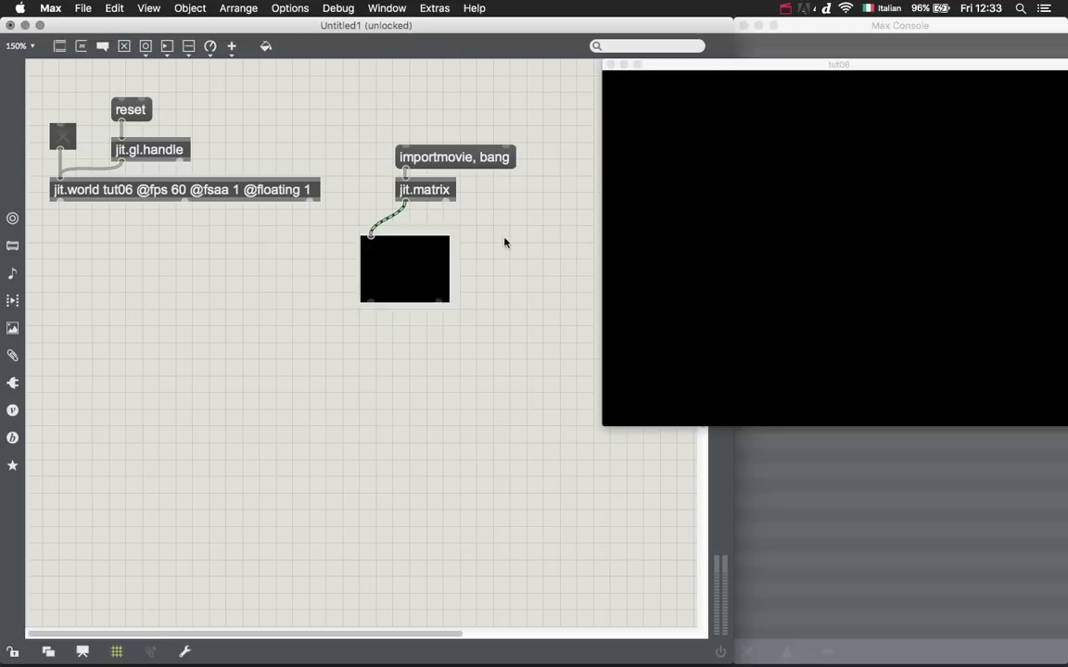
Import the Don-Matteo copy.jpg photo into jit.matrix via the importmovie message.
key(super+e)
click(461, 163)
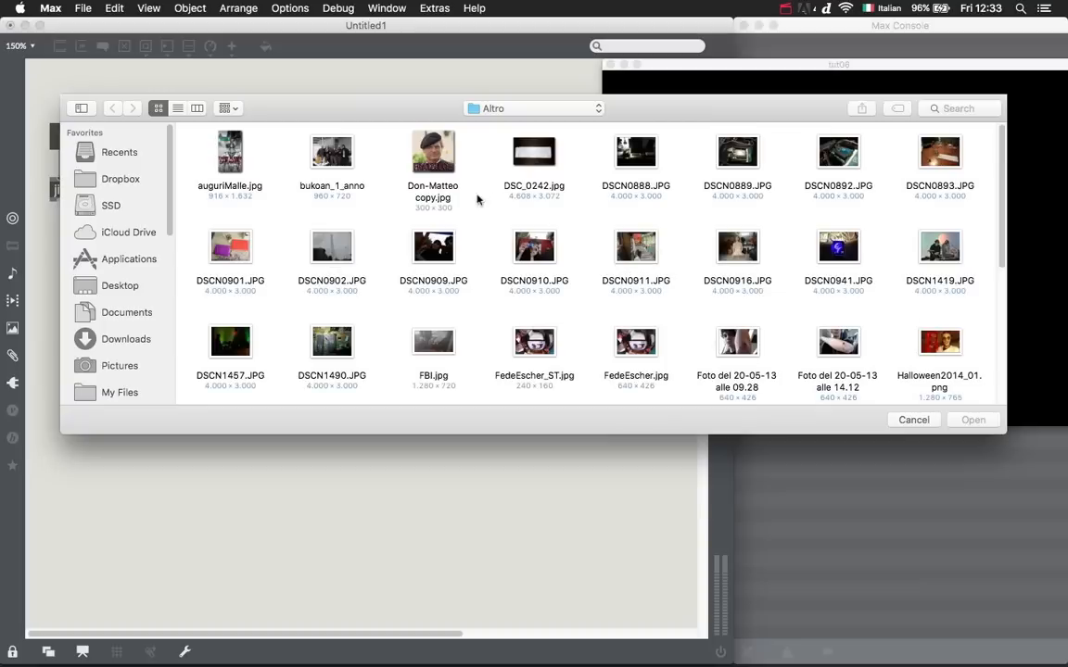
click(433, 162)
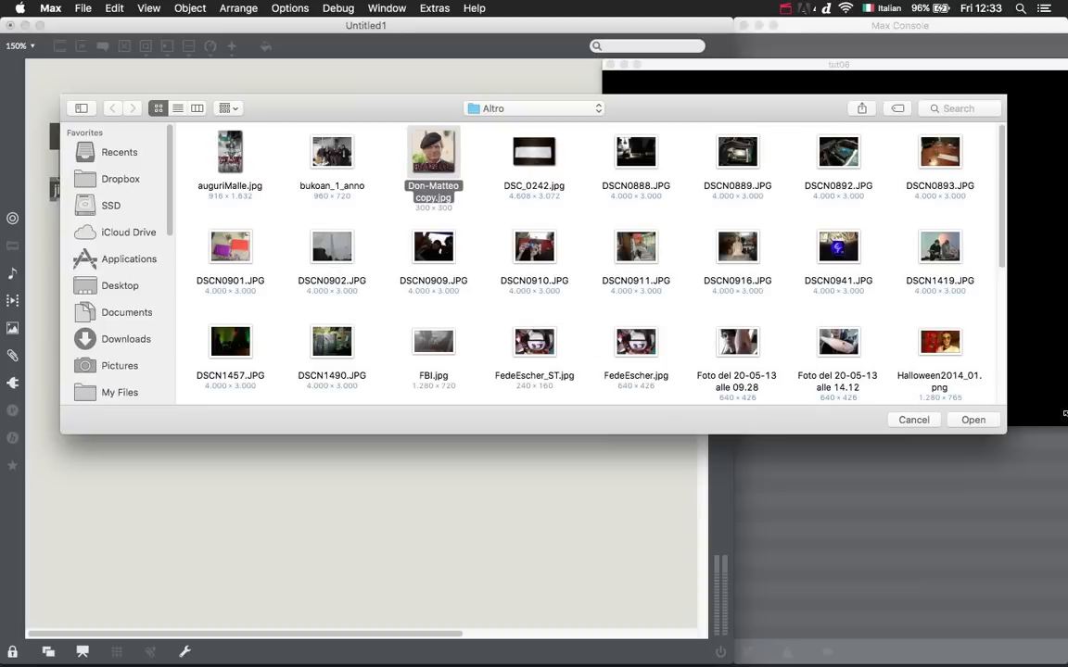
click(973, 420)
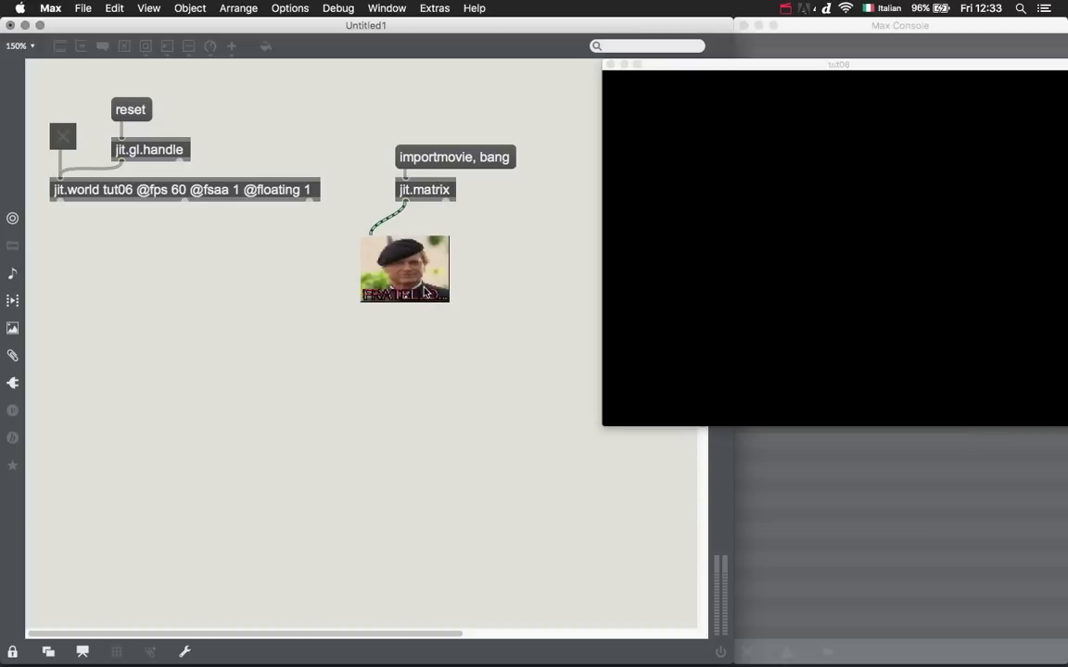
Enlarge the preview display to check the photo, then delete it and its cord.
key(super+e)
drag(451, 303, 575, 424)
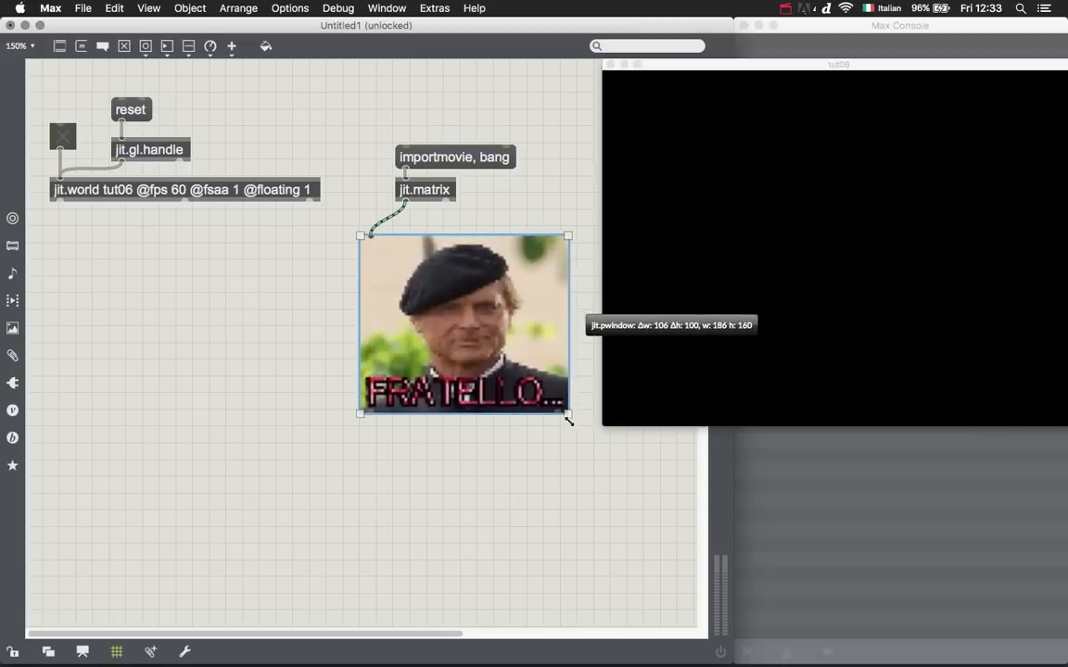
click(520, 263)
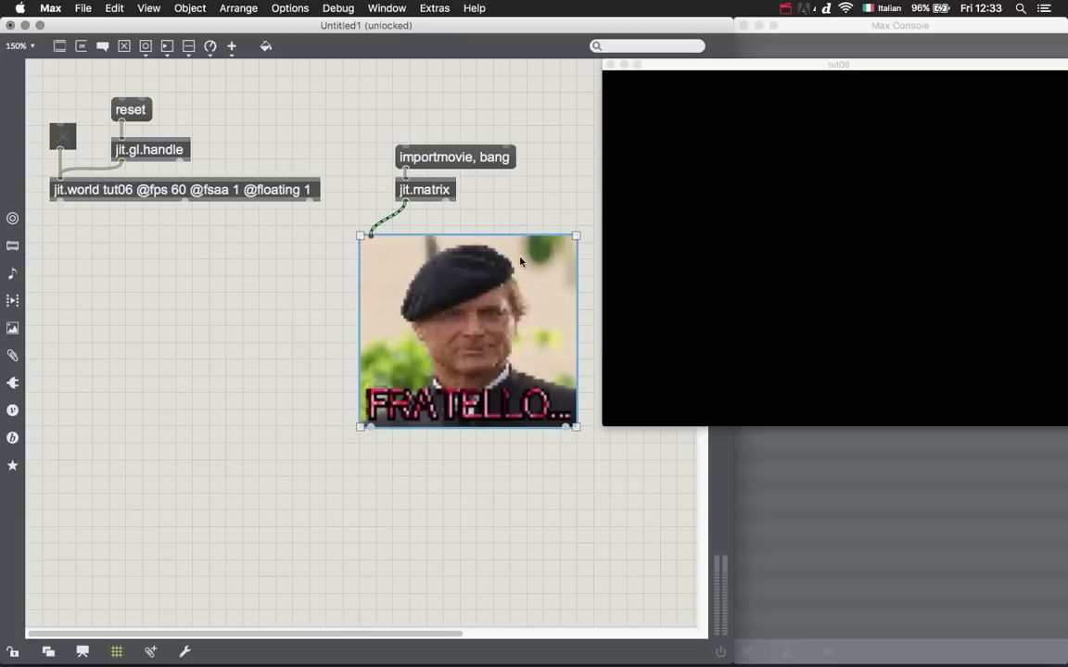
key(BackSpace)
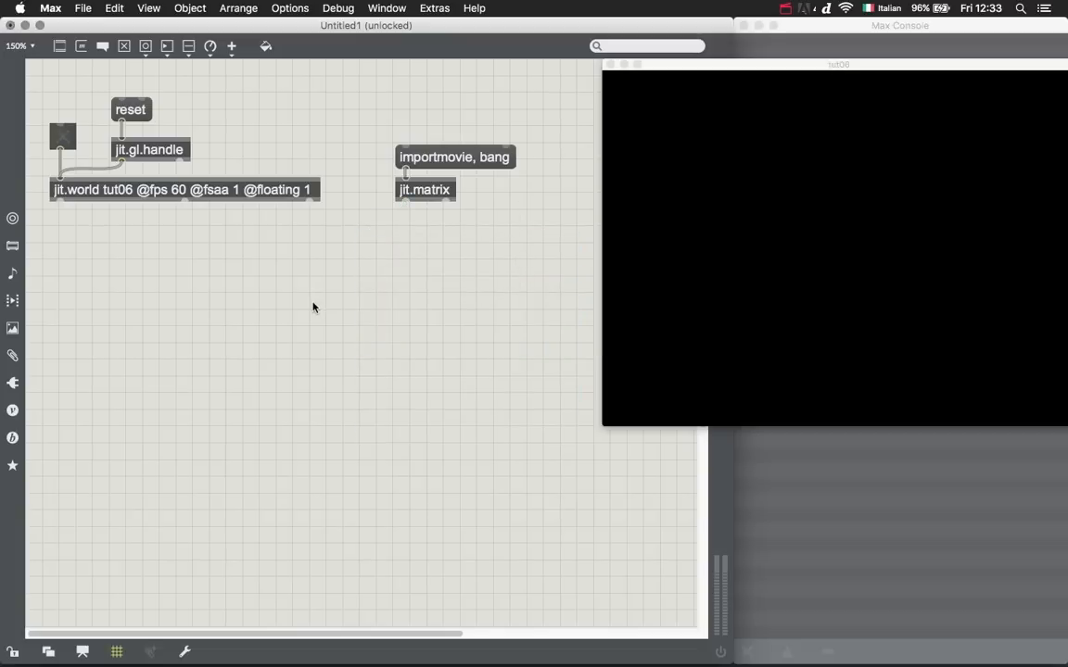
text(njit.um)
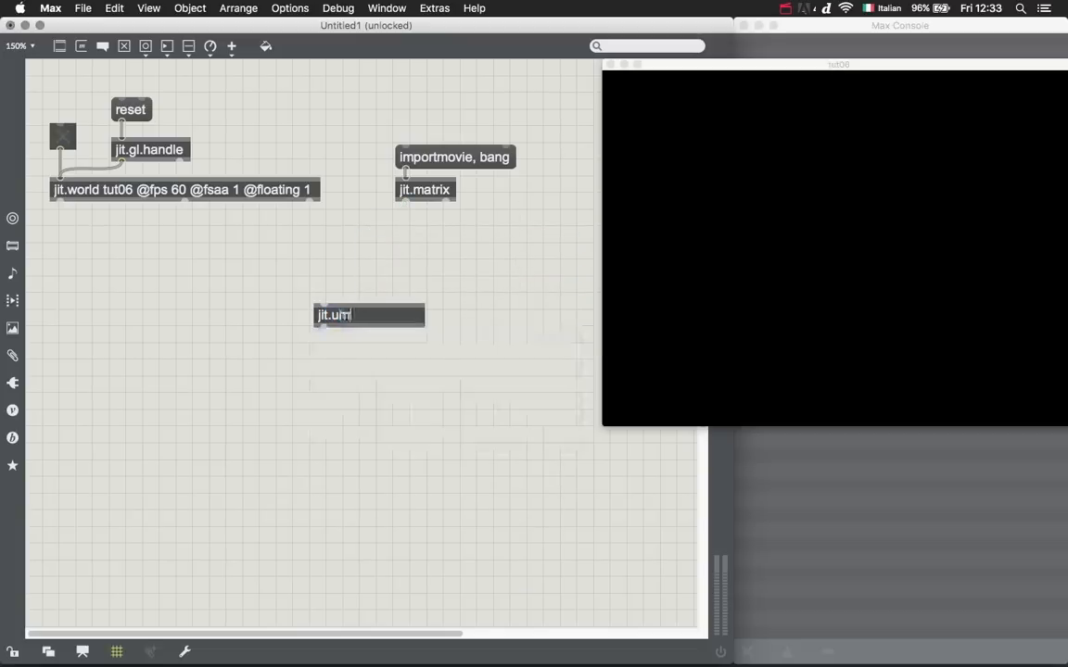
key(BackSpace)
text(p)
key(BackSpace)
text(npa)
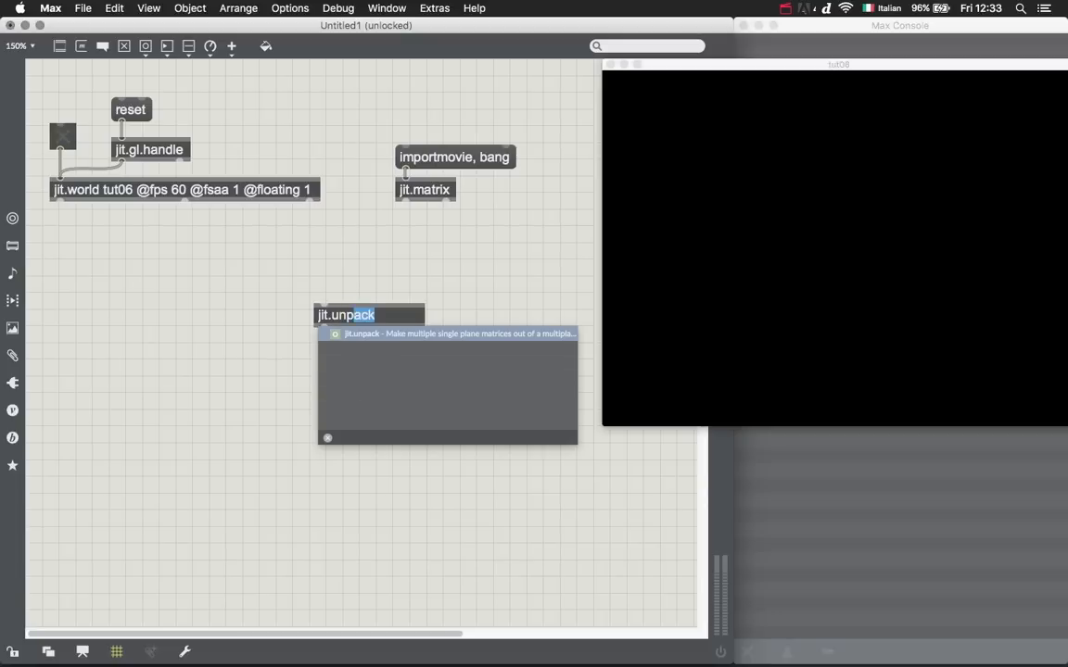
text(ck 1 )
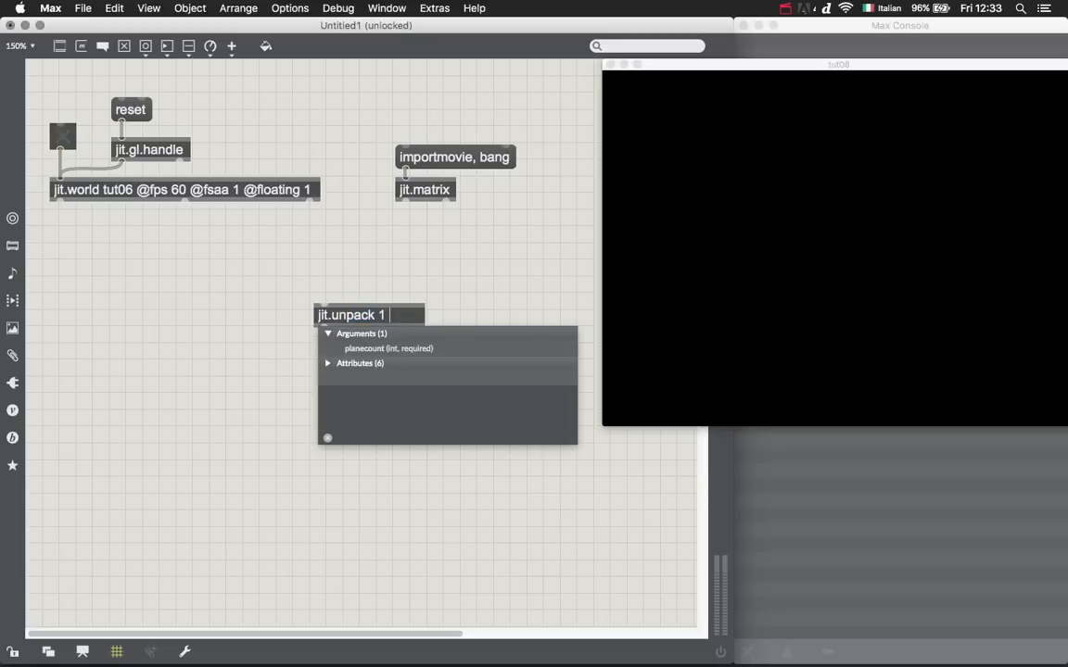
text(@)
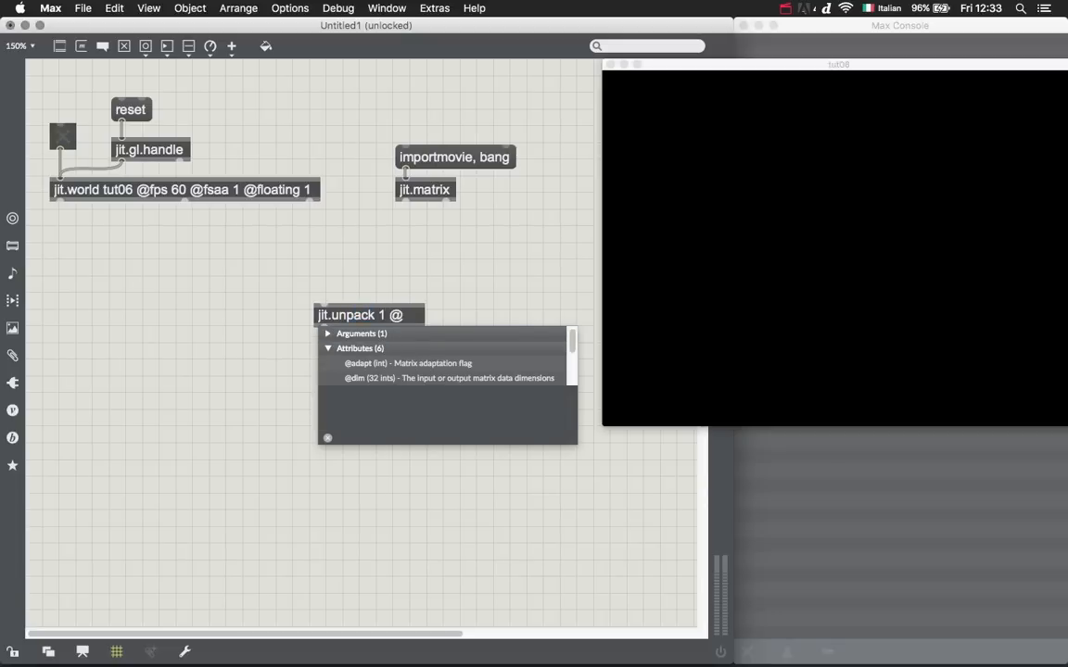
text(offset 1)
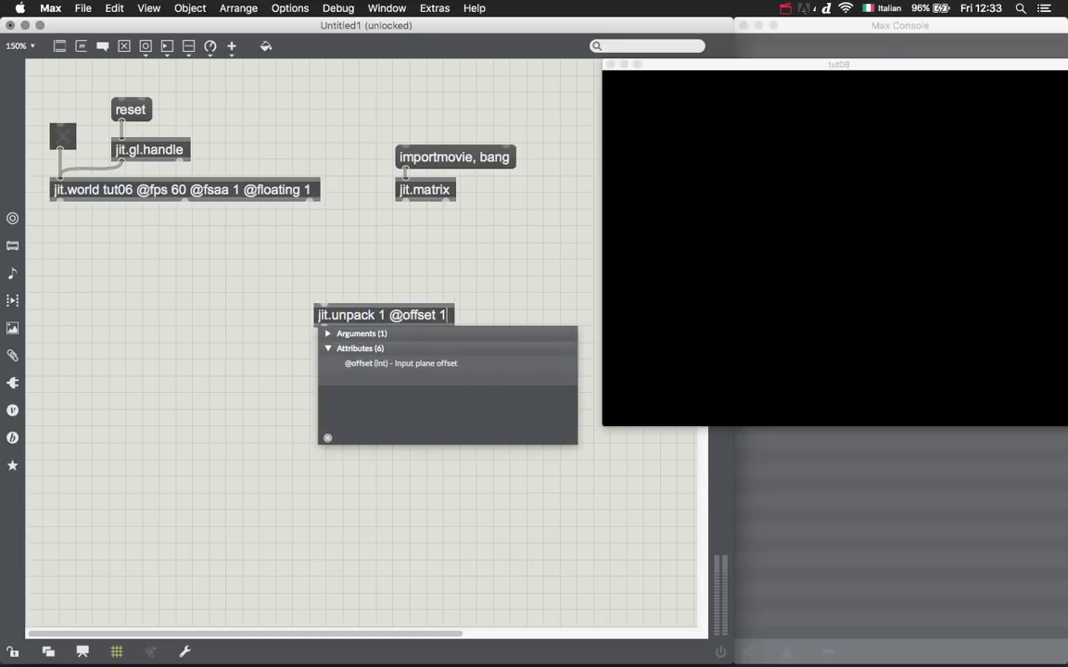
text( @j)
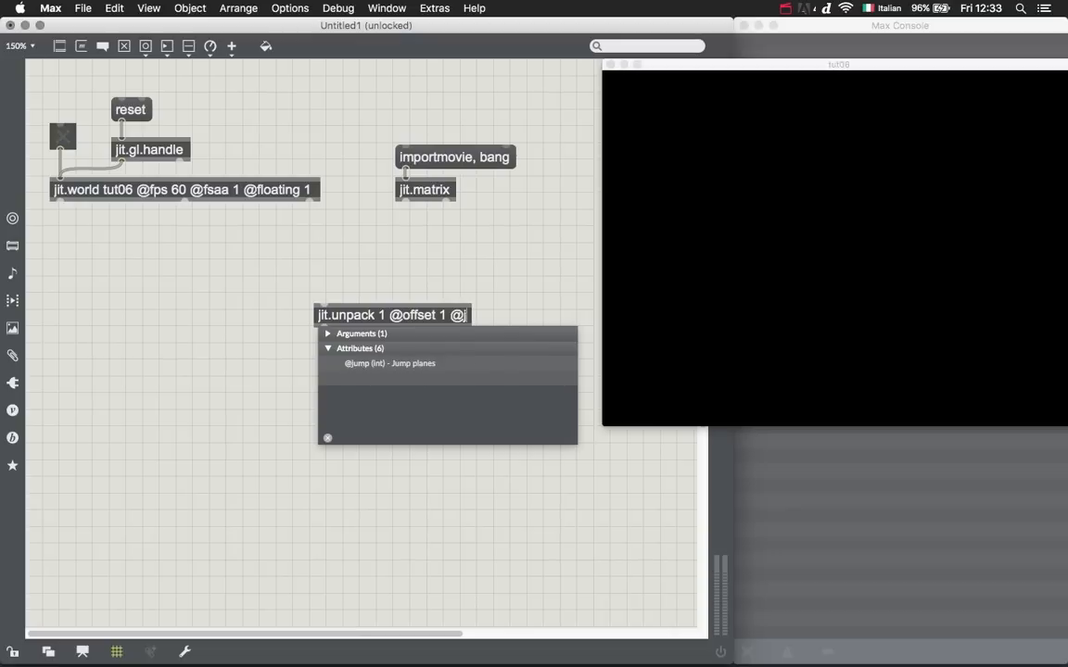
text(ump 3)
key(Return)
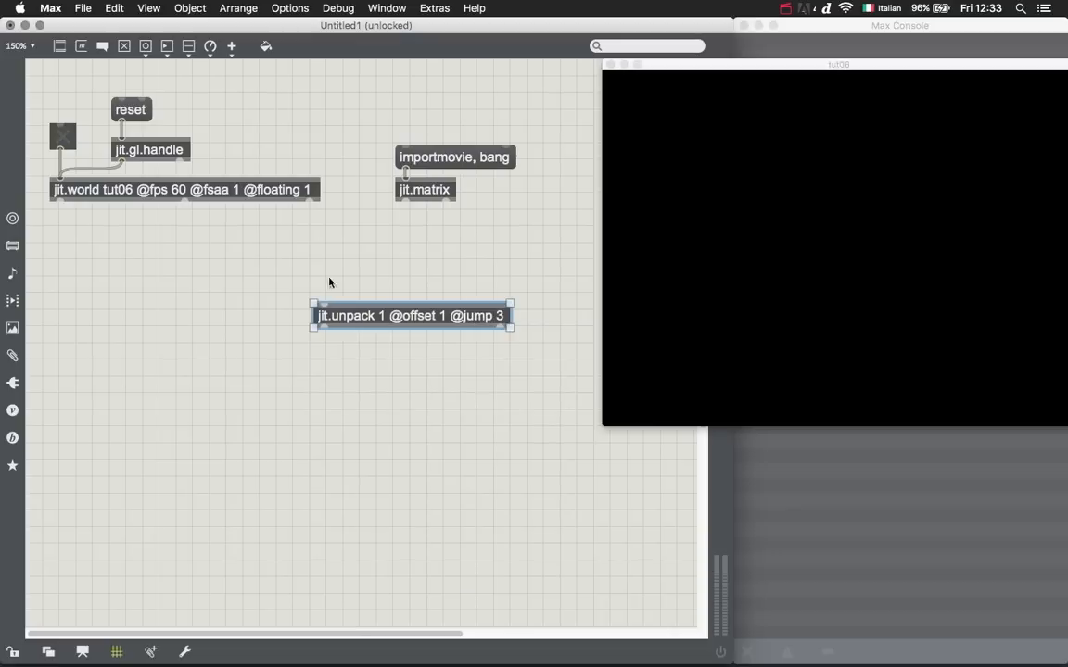
mouse_move(403, 199)
mouse_down()
mouse_move(318, 309)
mouse_move(382, 237)
mouse_up()
click(363, 331)
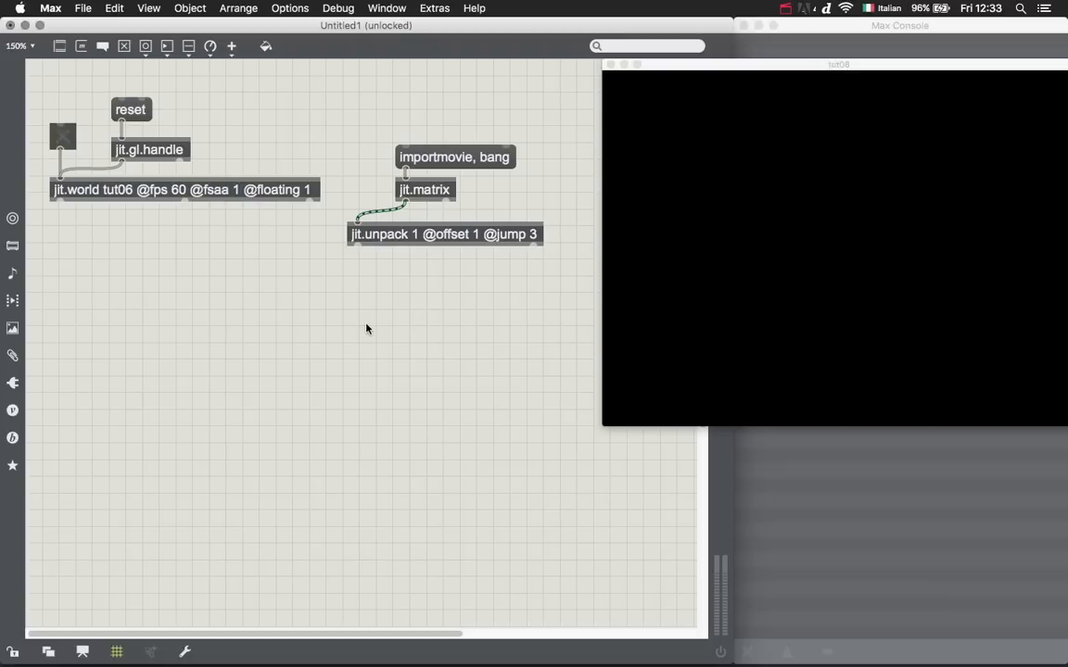
text(njit.ma)
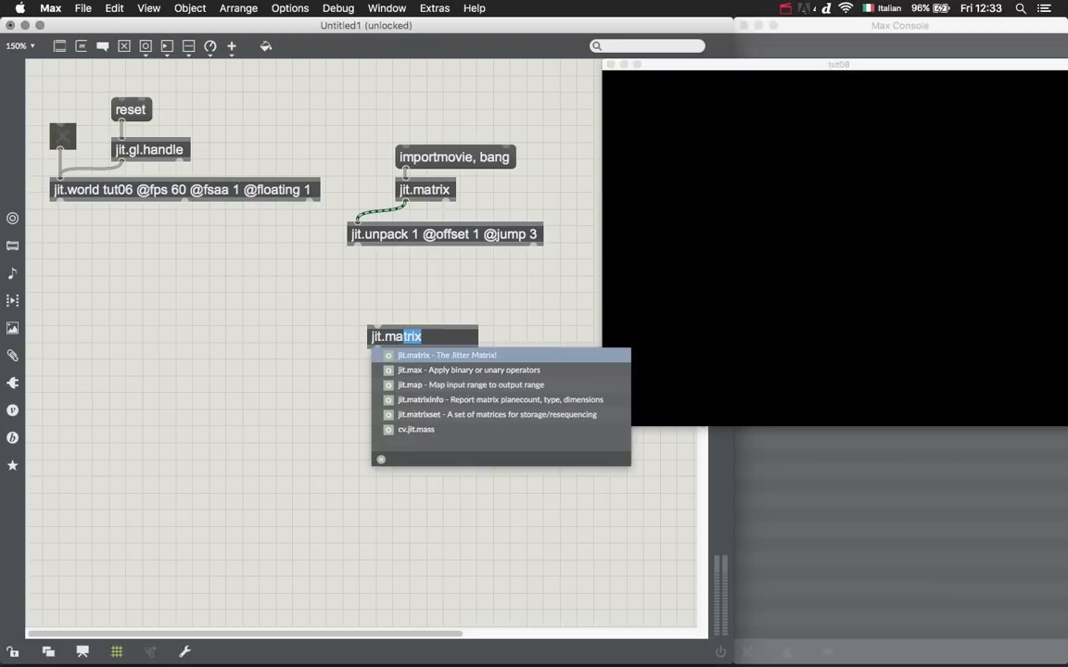
text(trix 3 float)
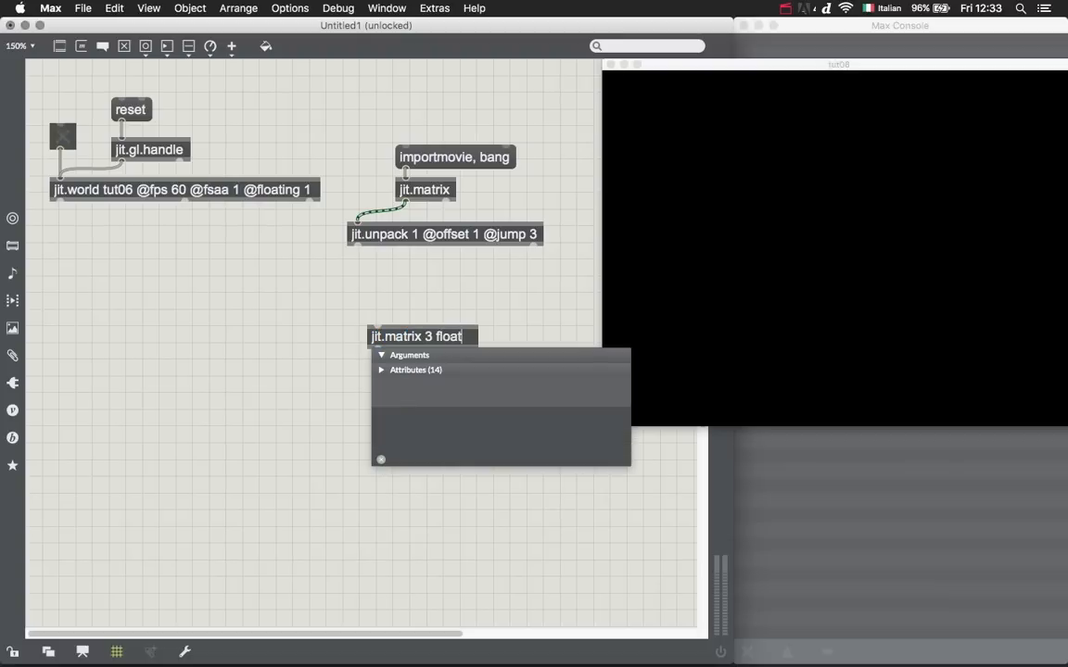
text(2)
text( 400 400 )
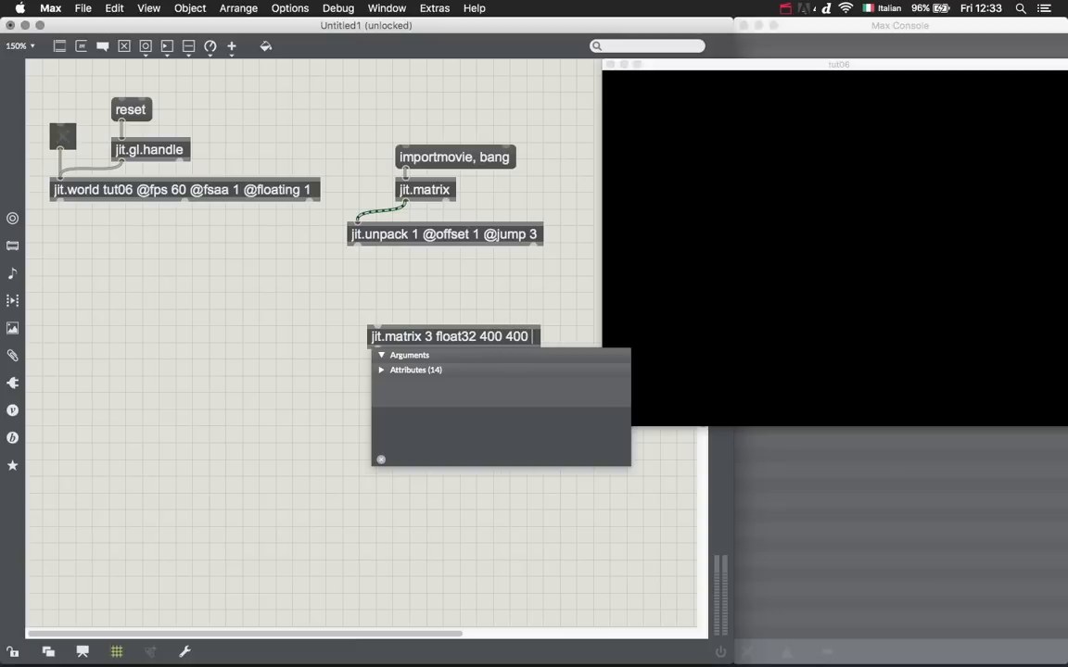
text(@)
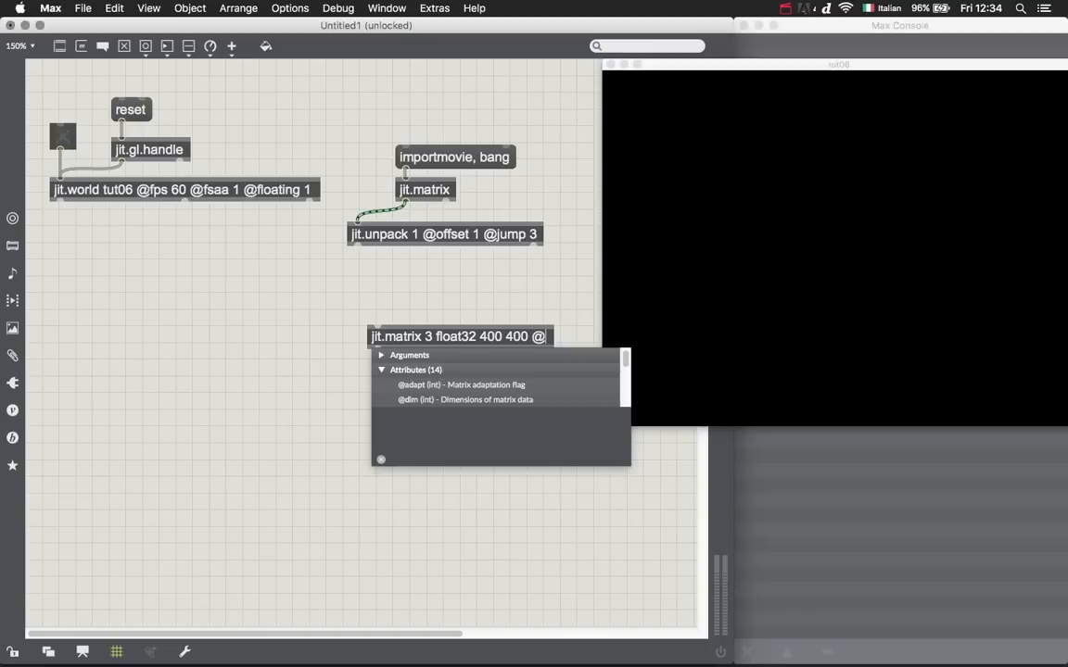
text(adap)
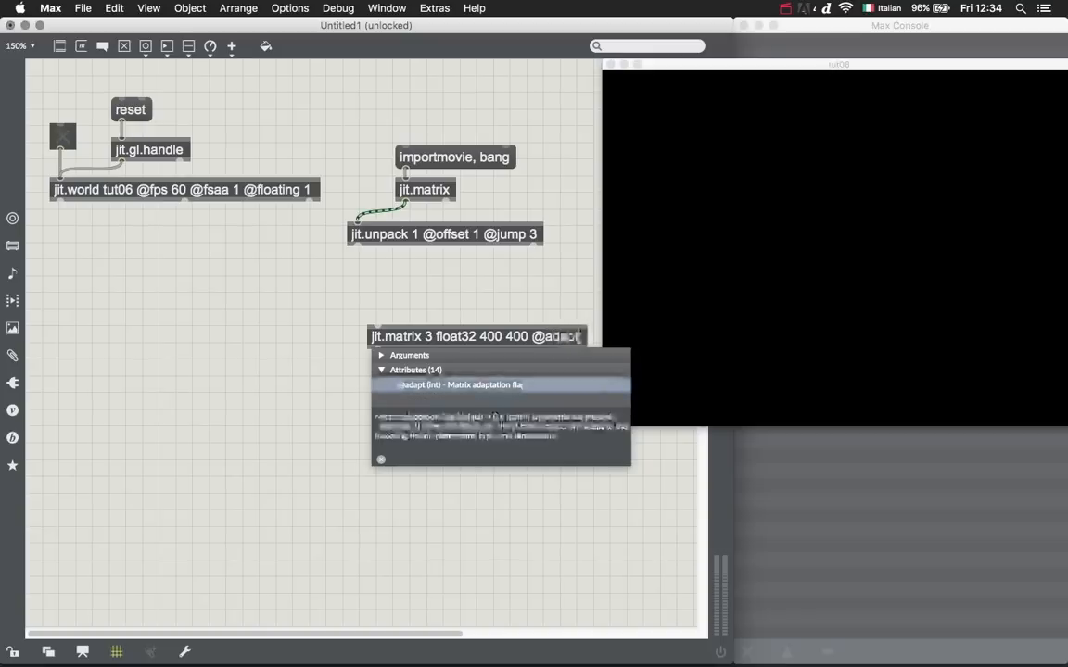
text(t 0)
key(Return)
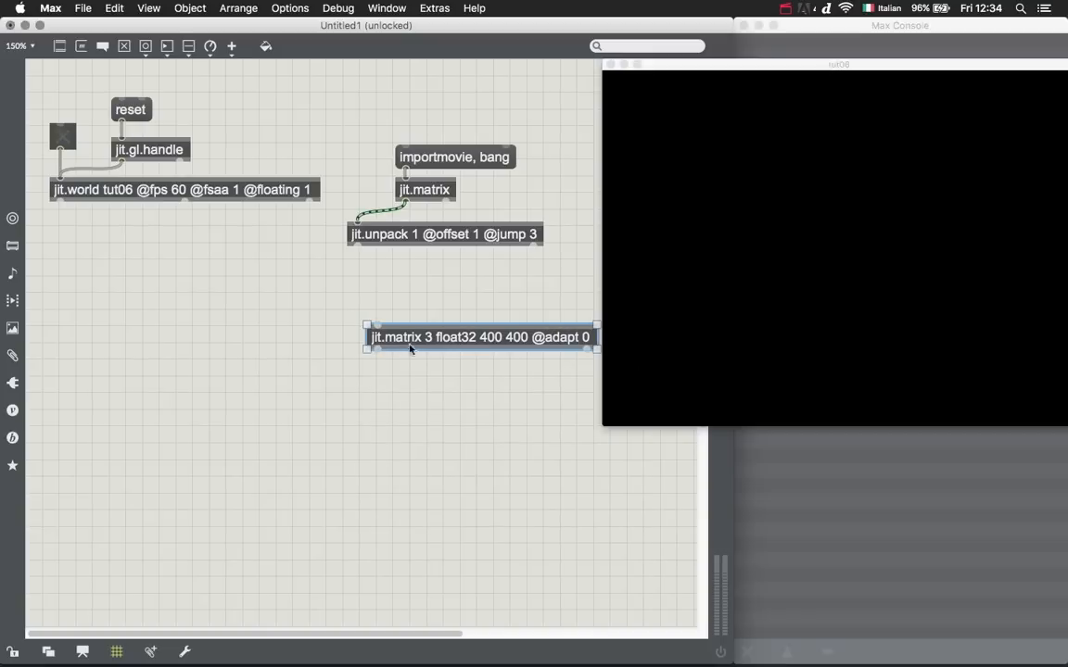
drag(427, 338, 397, 304)
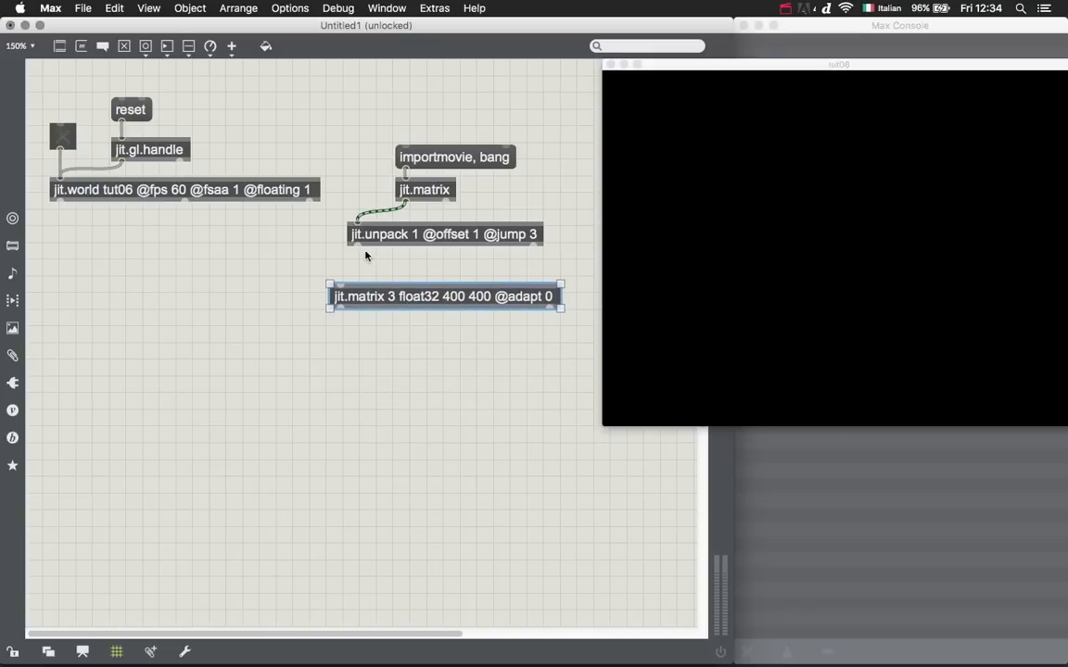
mouse_move(353, 243)
mouse_down()
mouse_move(341, 285)
mouse_move(355, 280)
mouse_move(346, 269)
mouse_up()
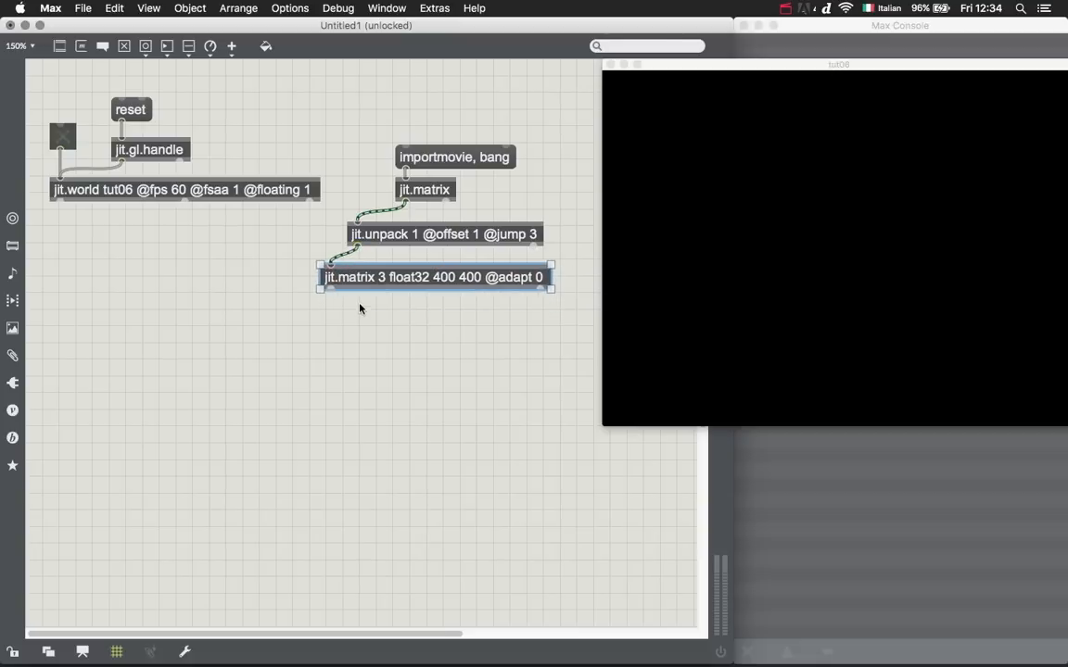
click(362, 311)
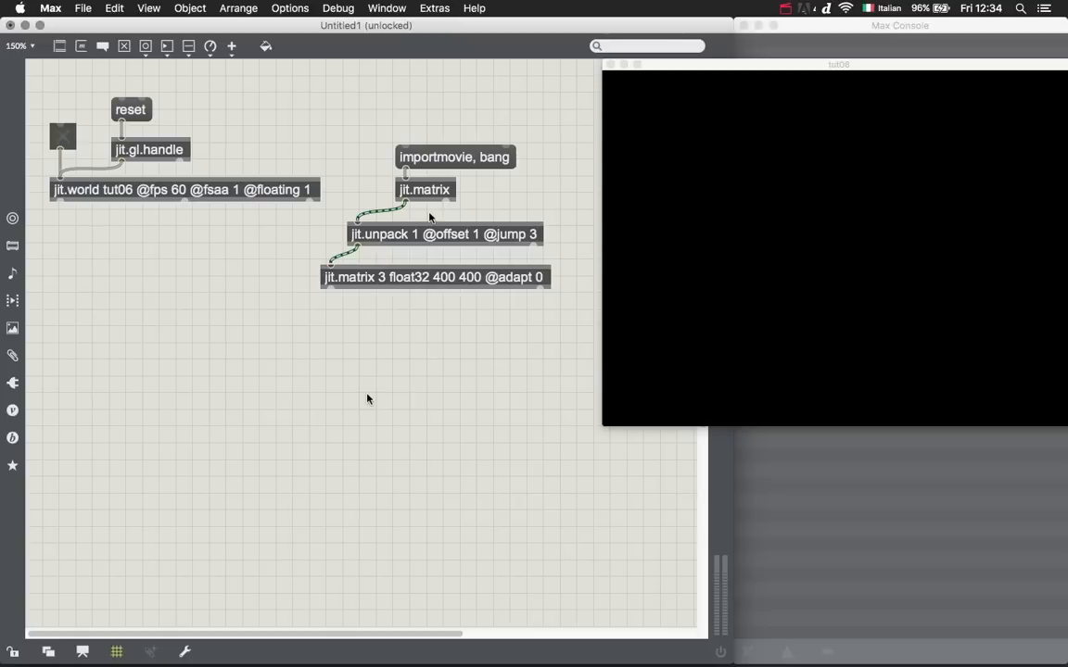
text(njit.gen)
Add a jit.gen fed by the float32 matrix and open its gen patch enlarged at 150%.
key(Return)
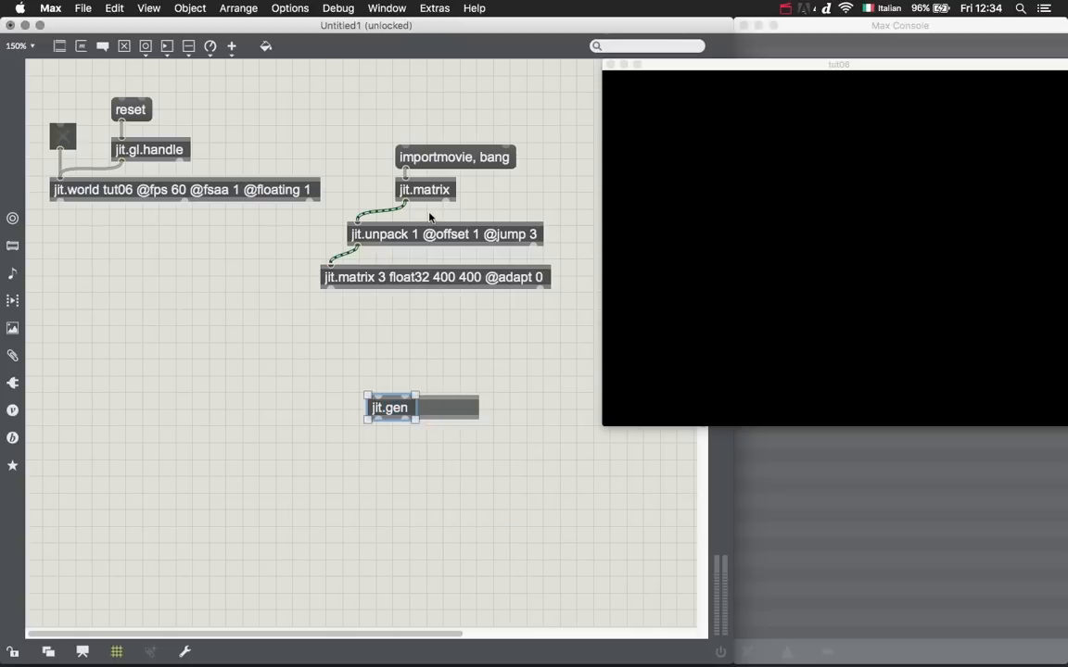
drag(394, 407, 355, 343)
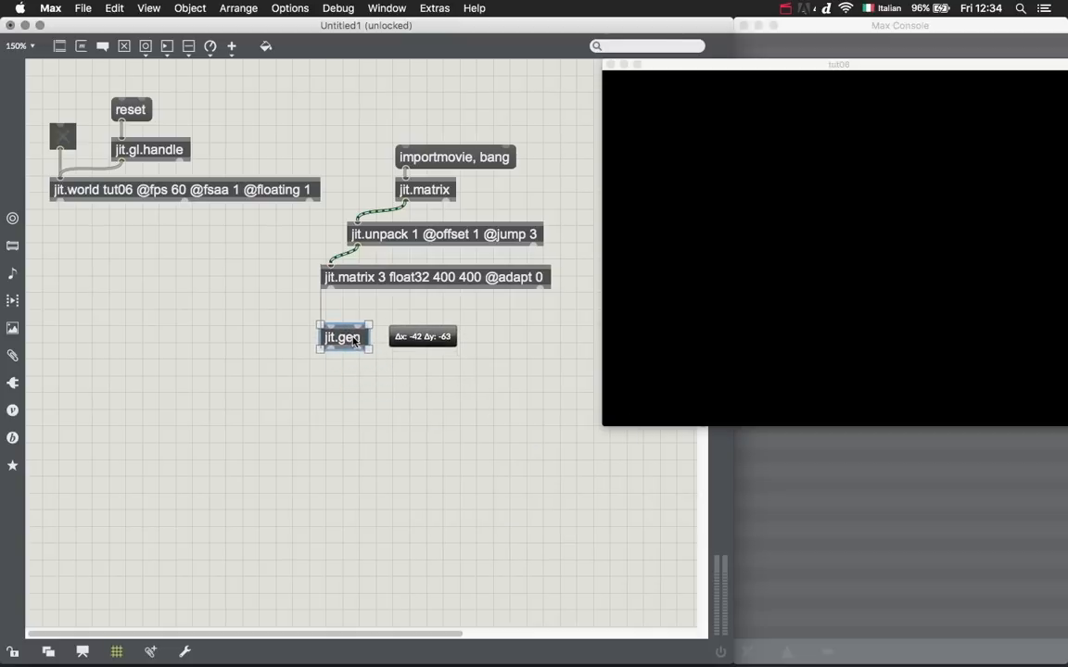
mouse_move(330, 287)
mouse_down()
mouse_move(326, 326)
mouse_move(343, 330)
mouse_up()
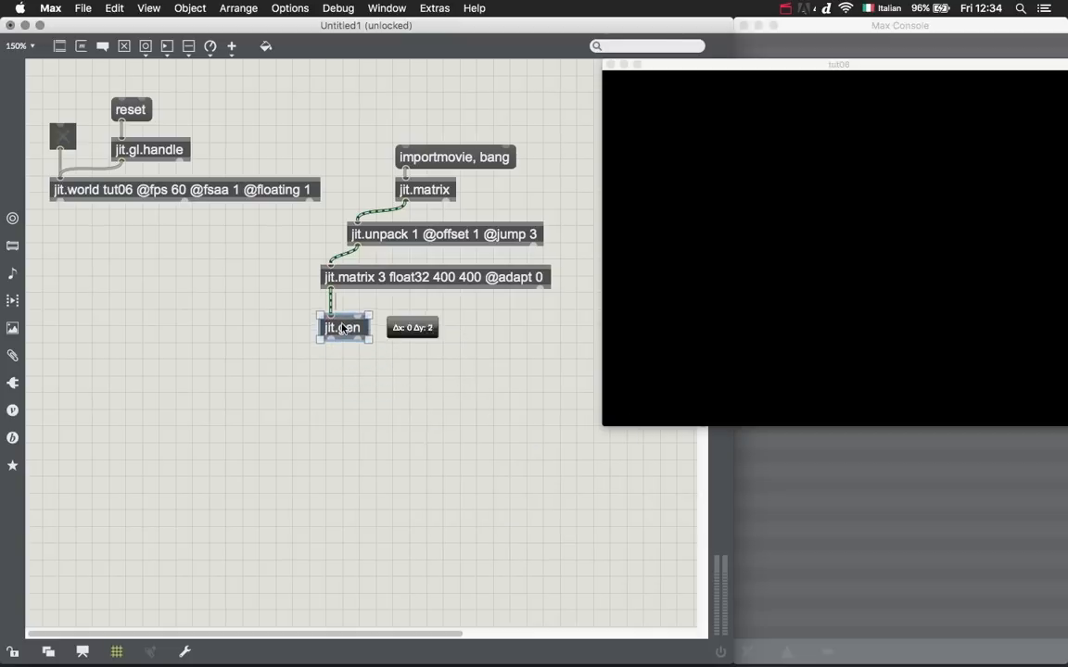
double_click(343, 328)
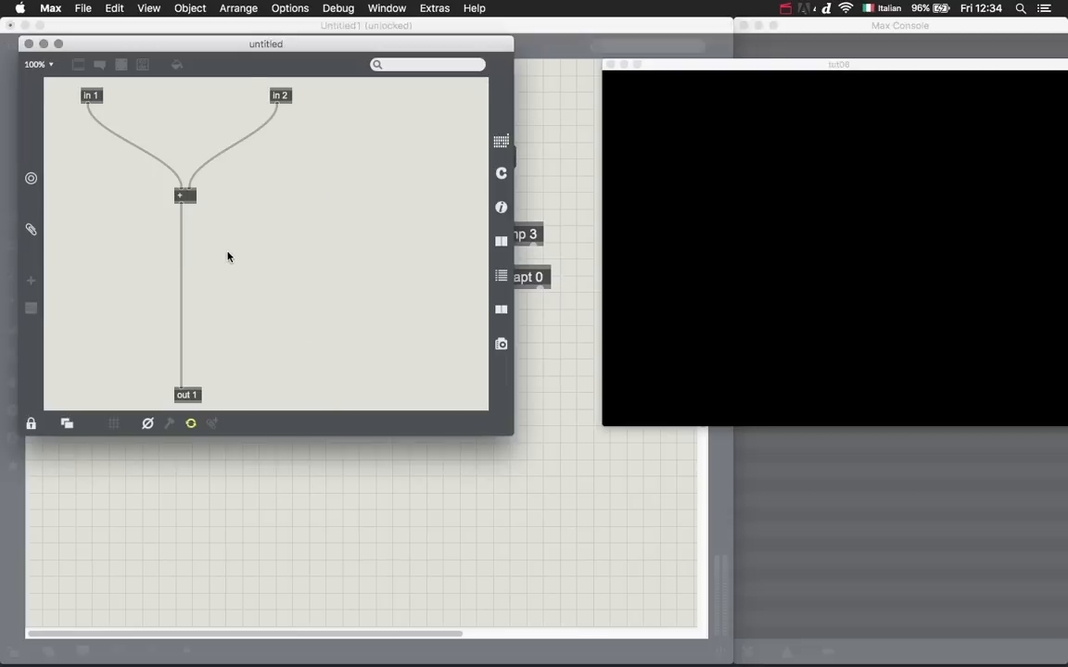
key(super+equal)
key(super+equal)
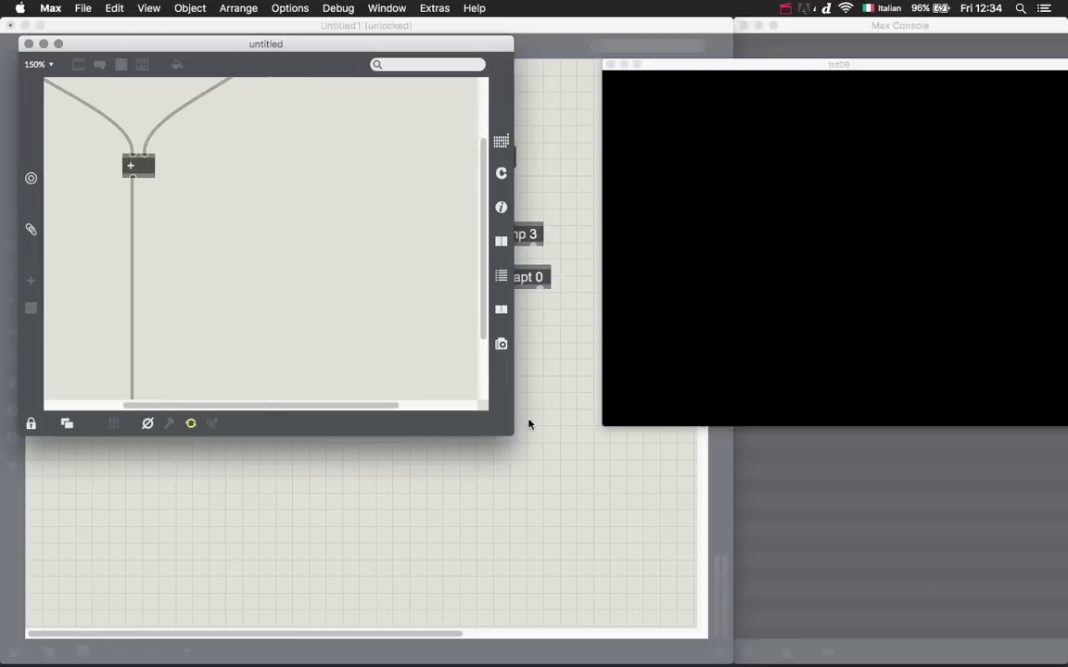
drag(513, 433, 553, 601)
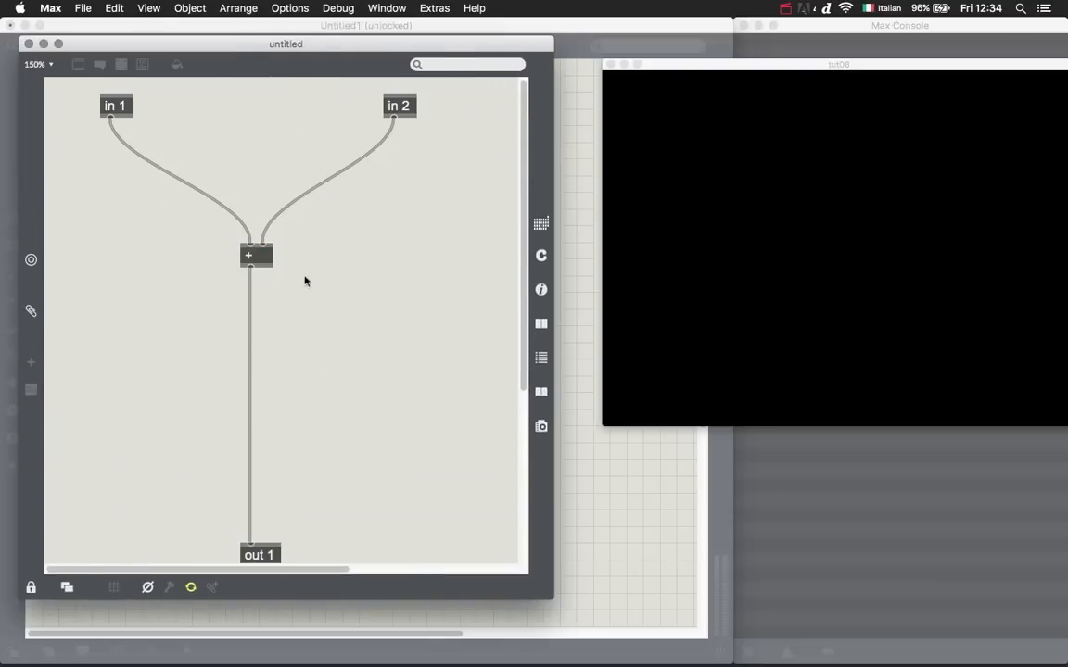
Delete in 2 and the + object from the gen patch and move out 1 higher.
key(super+e)
drag(267, 126, 445, 288)
key(BackSpace)
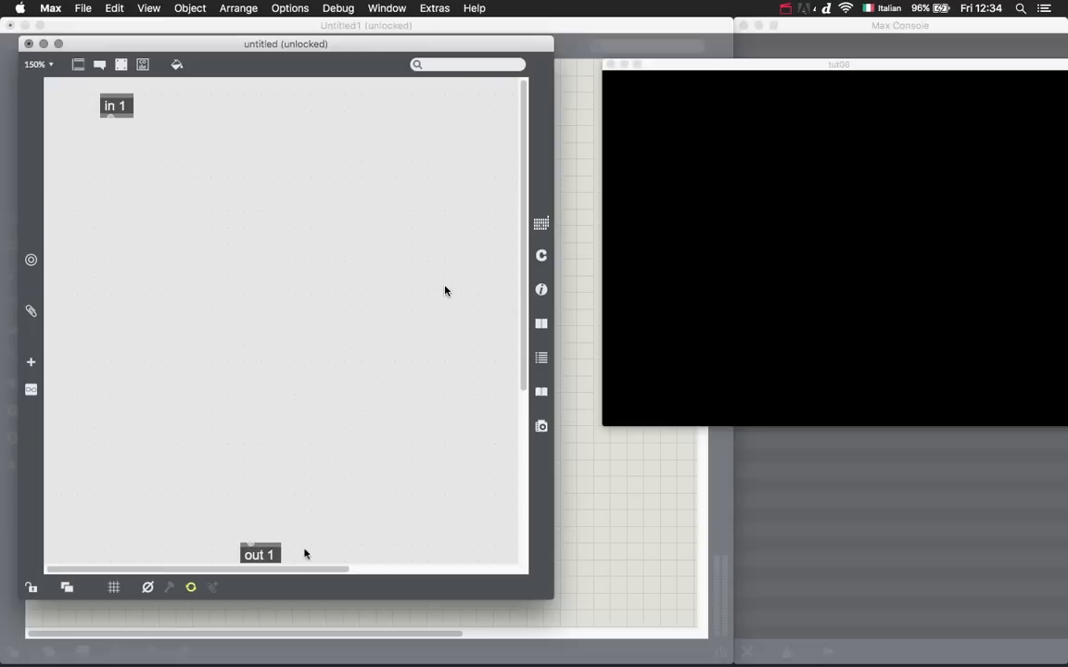
drag(265, 555, 243, 500)
click(241, 336)
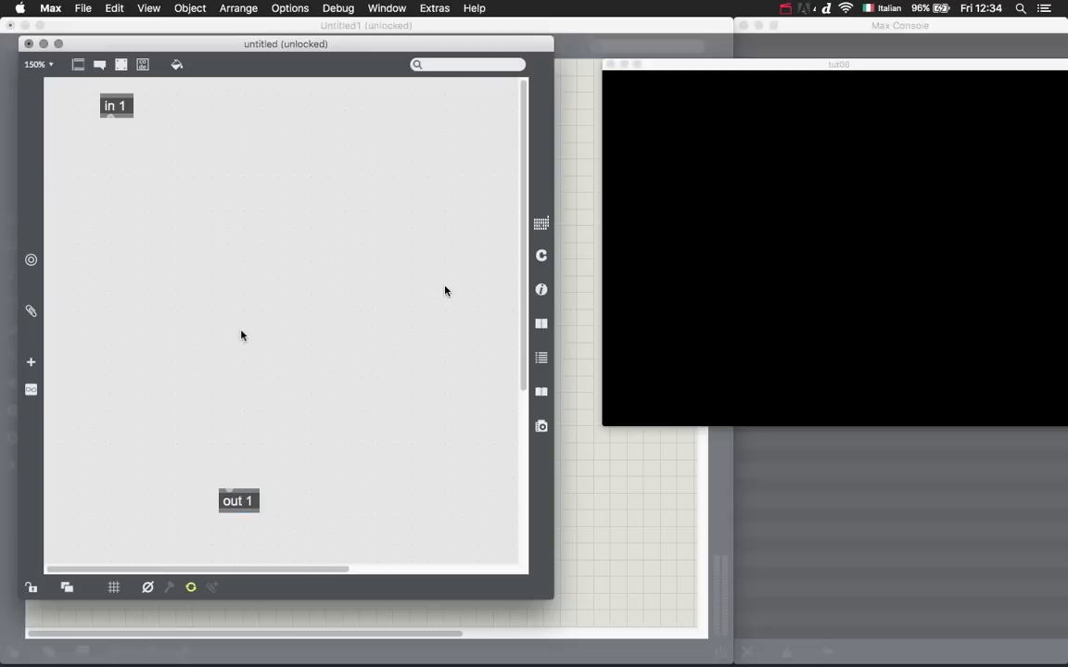
text(n)
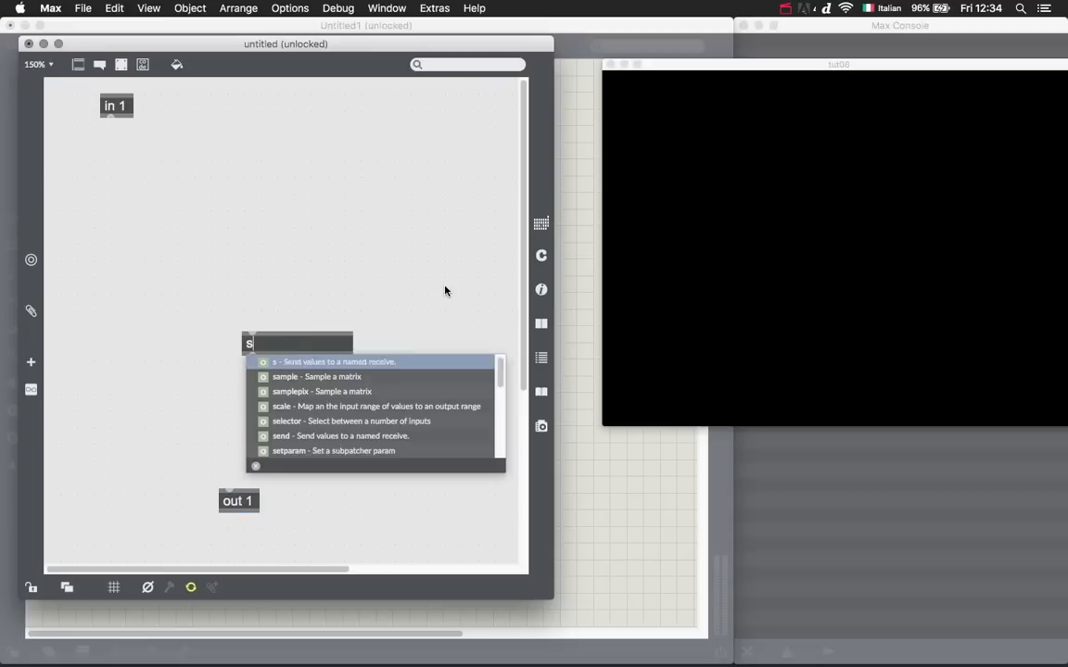
text(sample)
Add a sample object fed by in 1 with a norm object into its right inlet.
key(Return)
drag(250, 342, 115, 165)
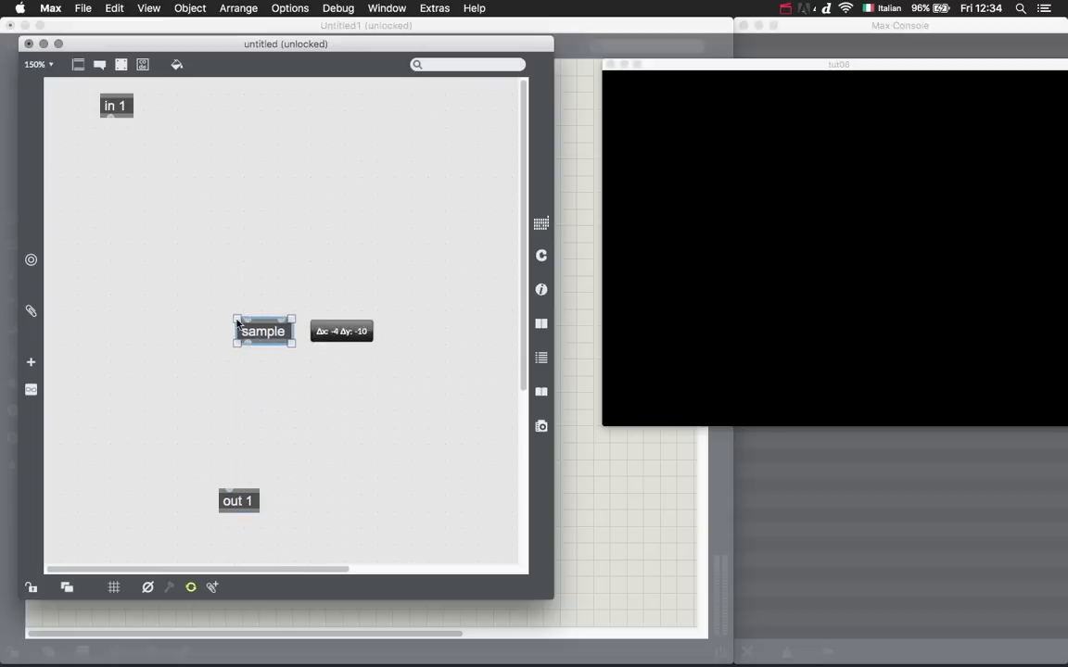
click(186, 232)
drag(111, 117, 108, 158)
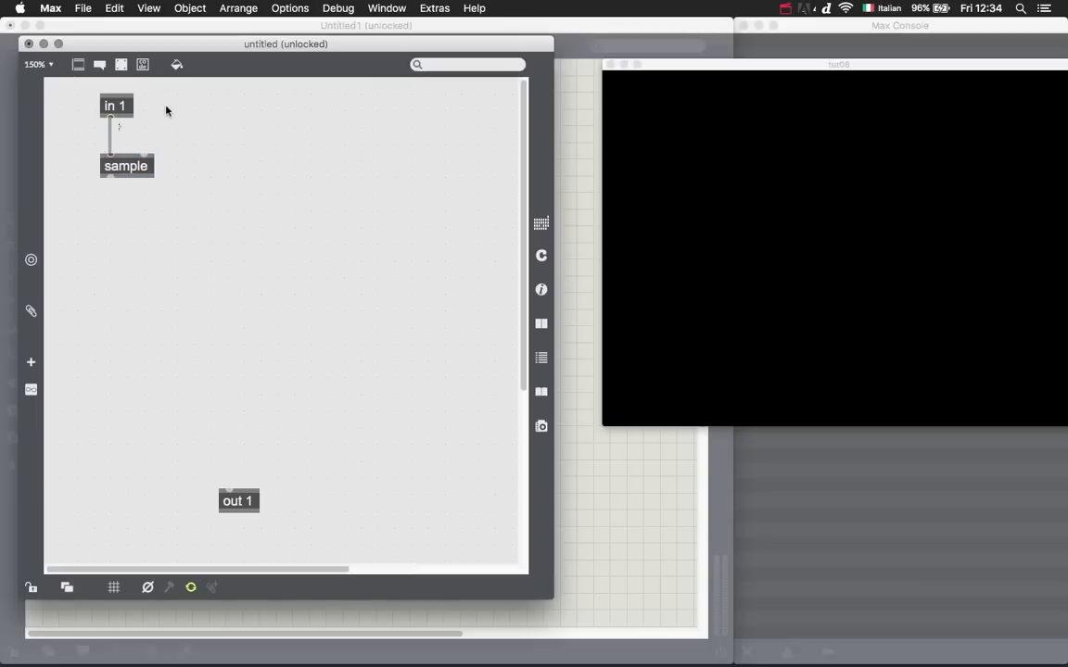
text(n)
text(norm)
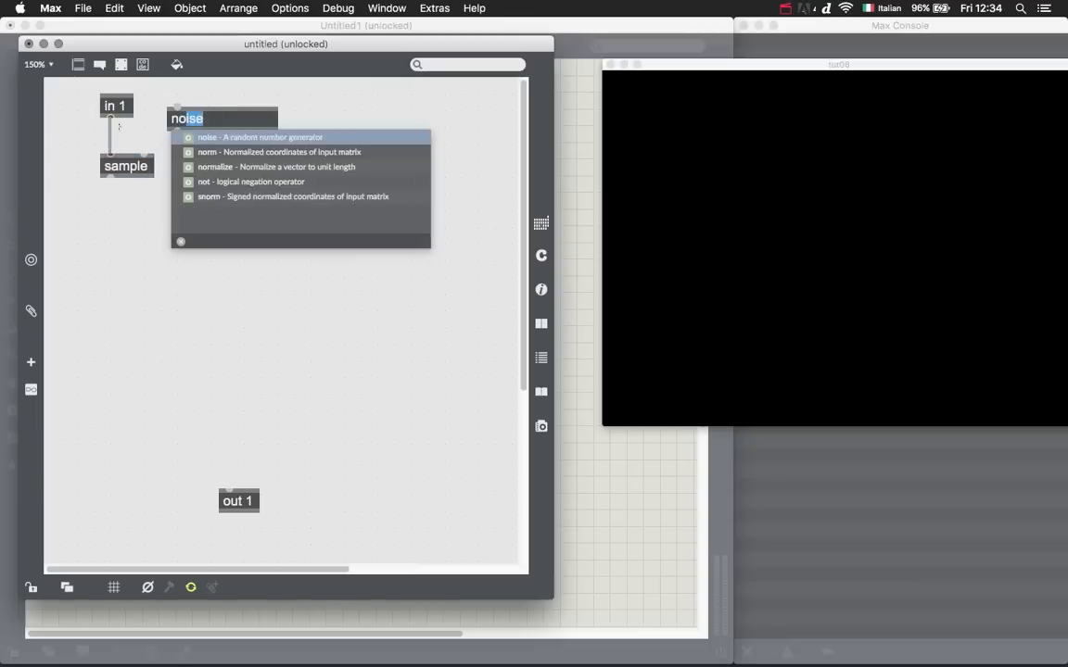
key(Return)
mouse_move(190, 119)
mouse_down()
mouse_move(186, 105)
mouse_move(145, 159)
mouse_up()
click(168, 220)
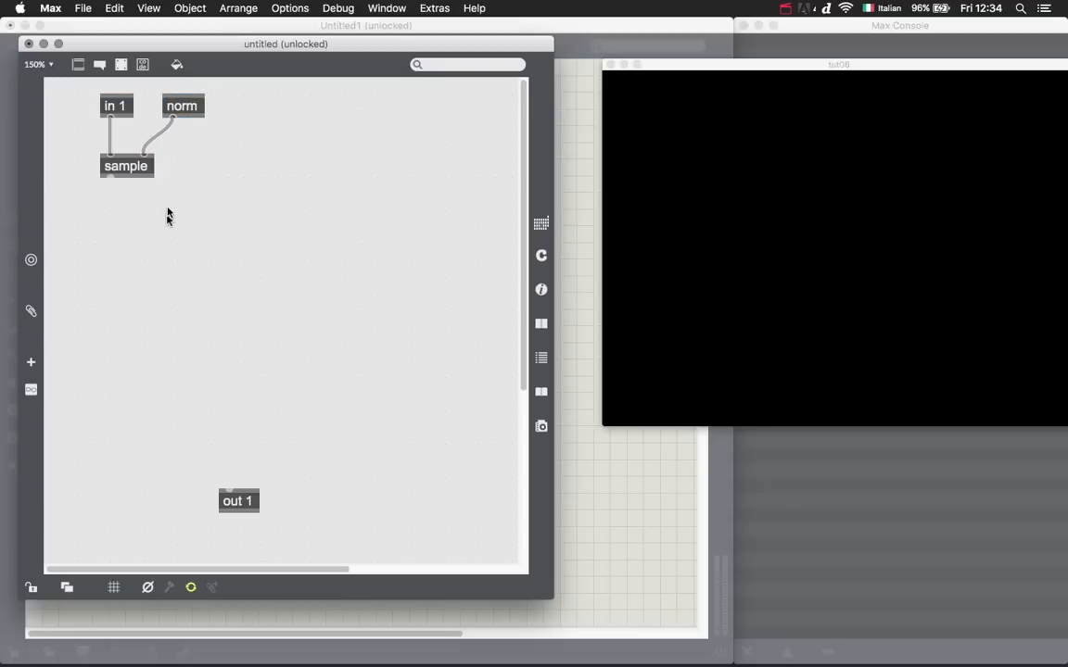
text(n)
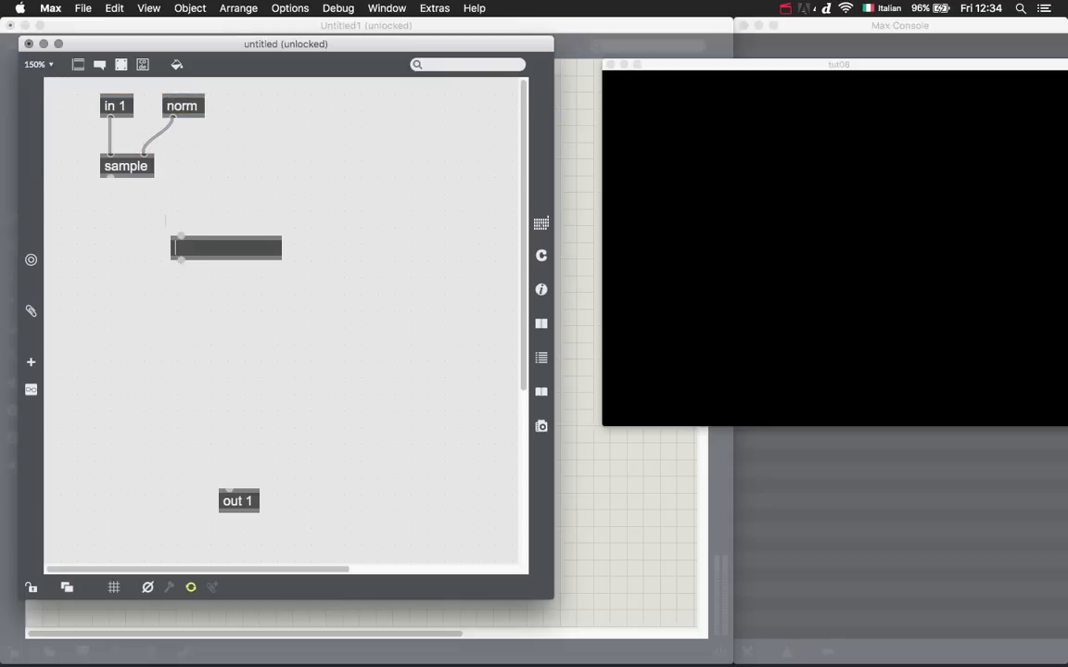
text(length)
Add a length object below sample receiving its output.
key(Return)
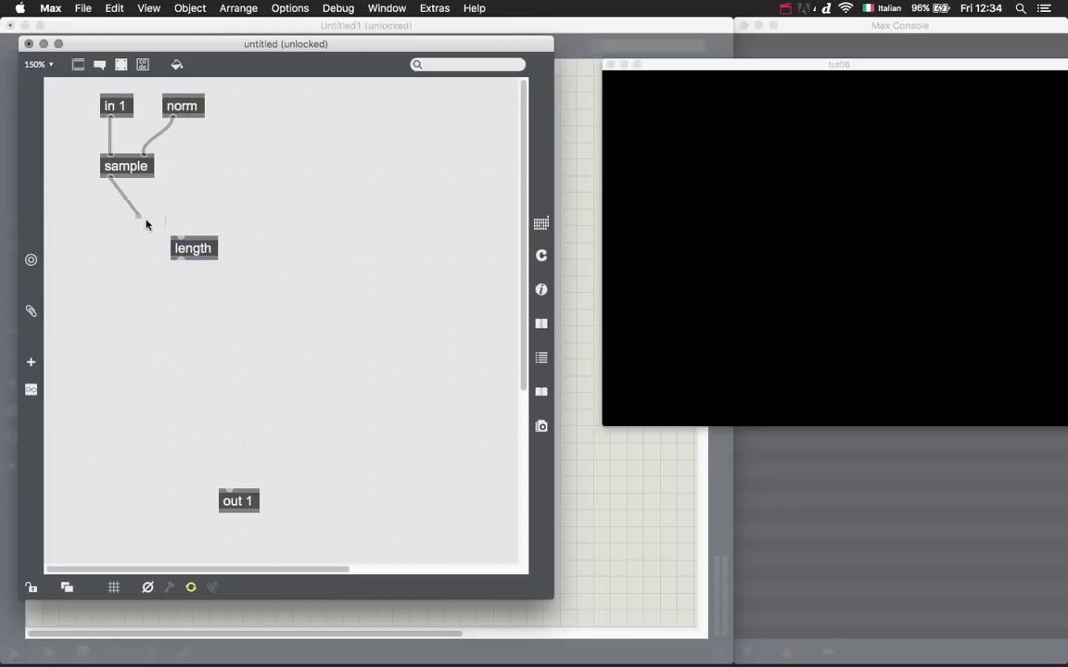
mouse_move(109, 176)
mouse_down()
mouse_move(176, 243)
mouse_move(118, 215)
mouse_up()
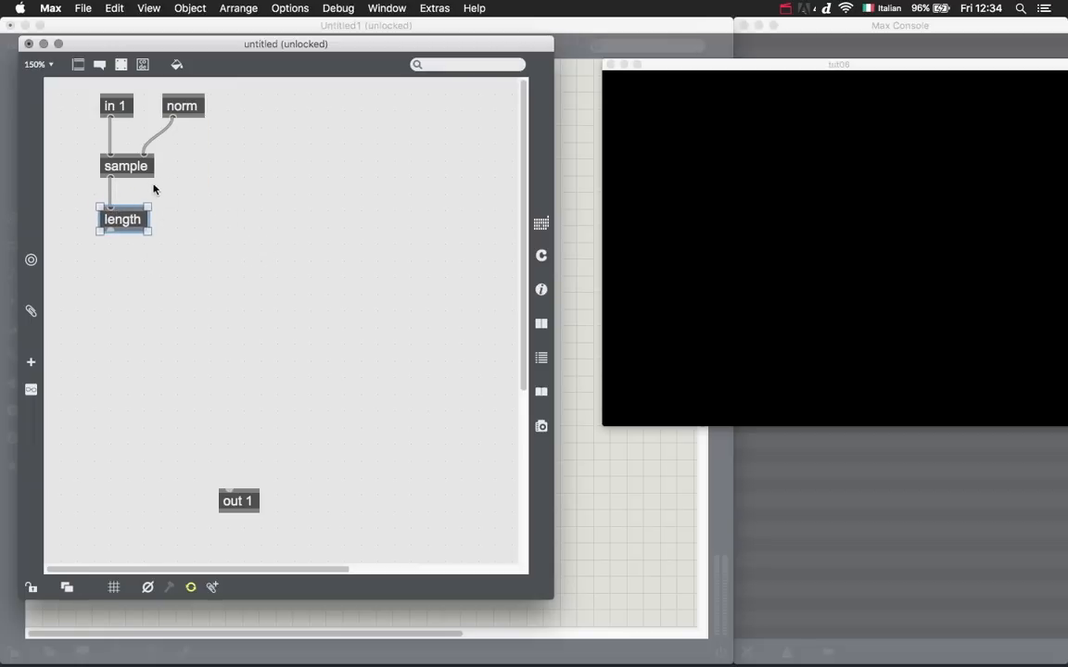
Feed length into a '> threshold' comparison and add a 'param threshold 0.' object beside it.
click(159, 306)
text(n> thre)
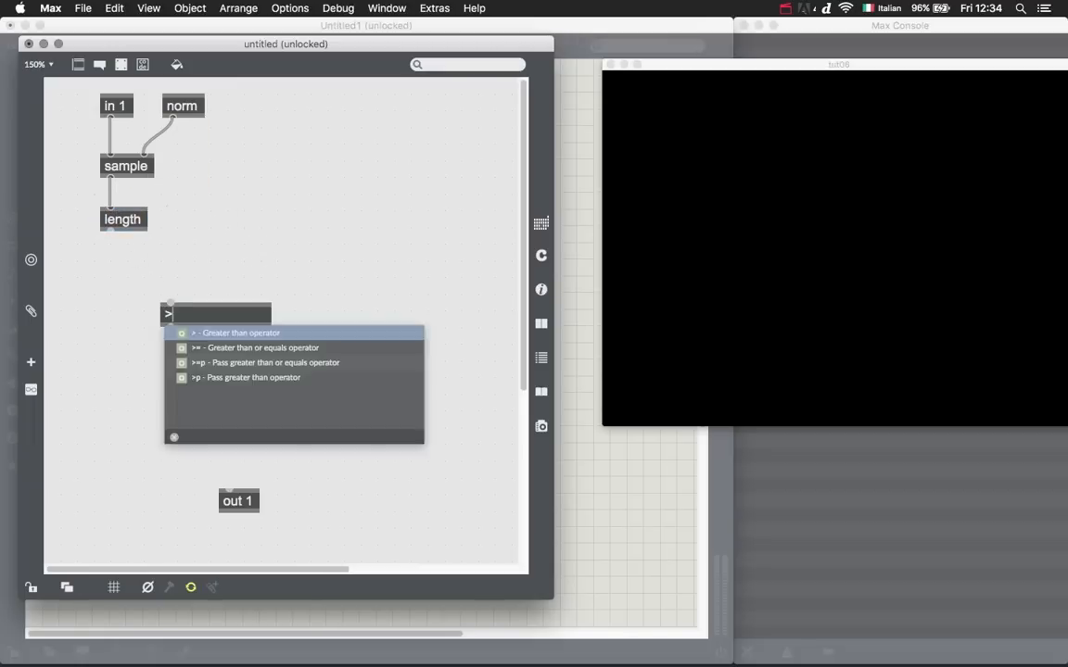
text(shold)
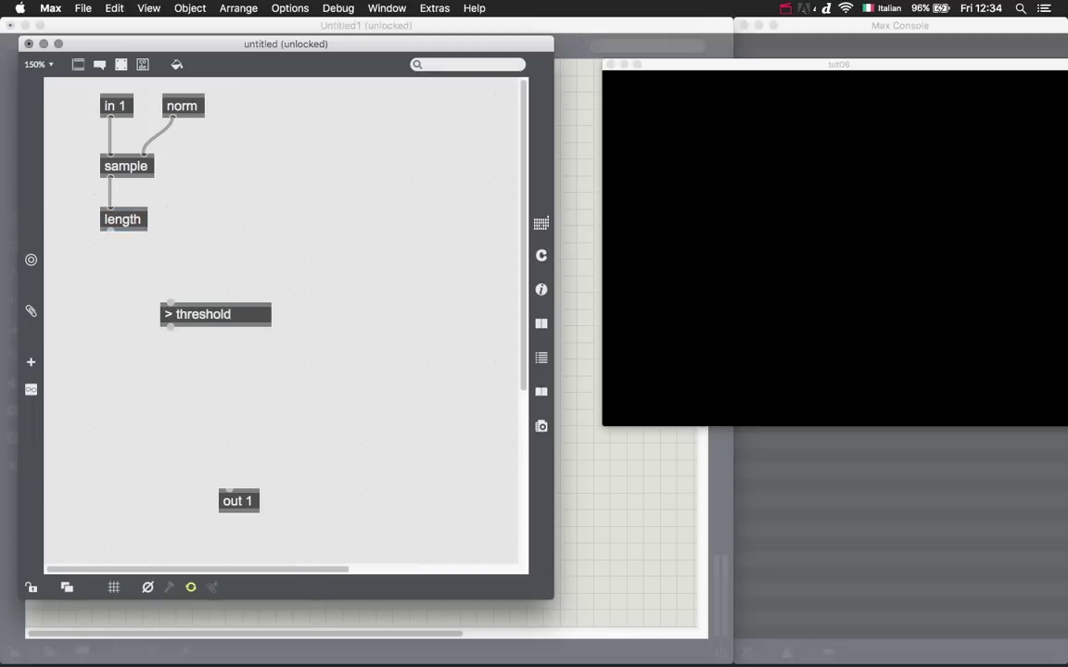
key(Return)
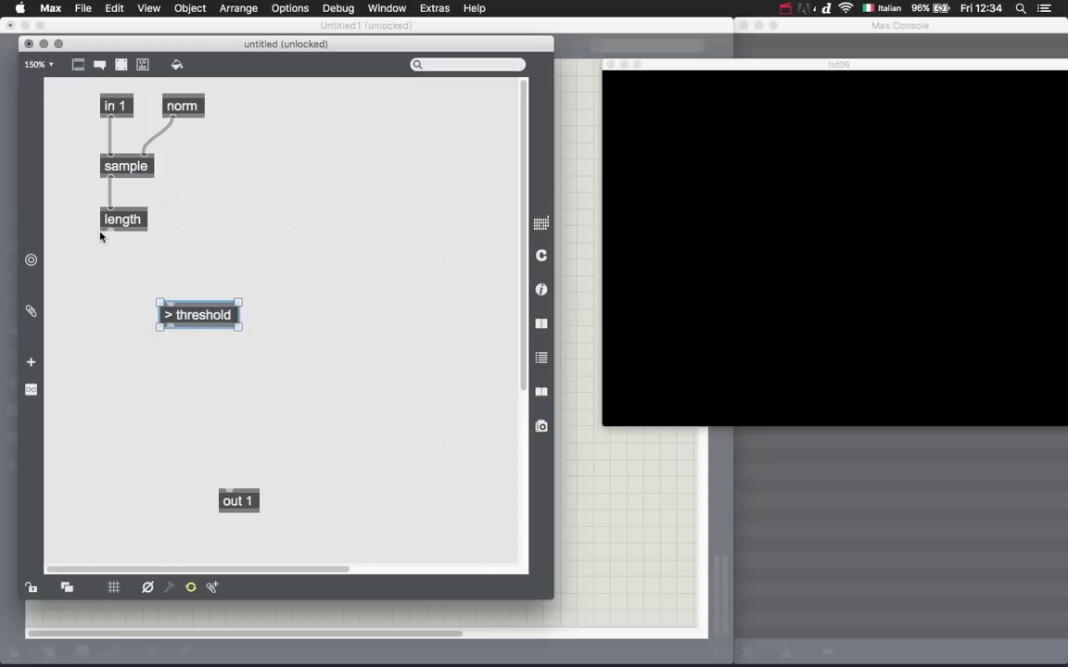
mouse_move(109, 228)
mouse_down()
mouse_move(167, 306)
mouse_move(139, 272)
mouse_up()
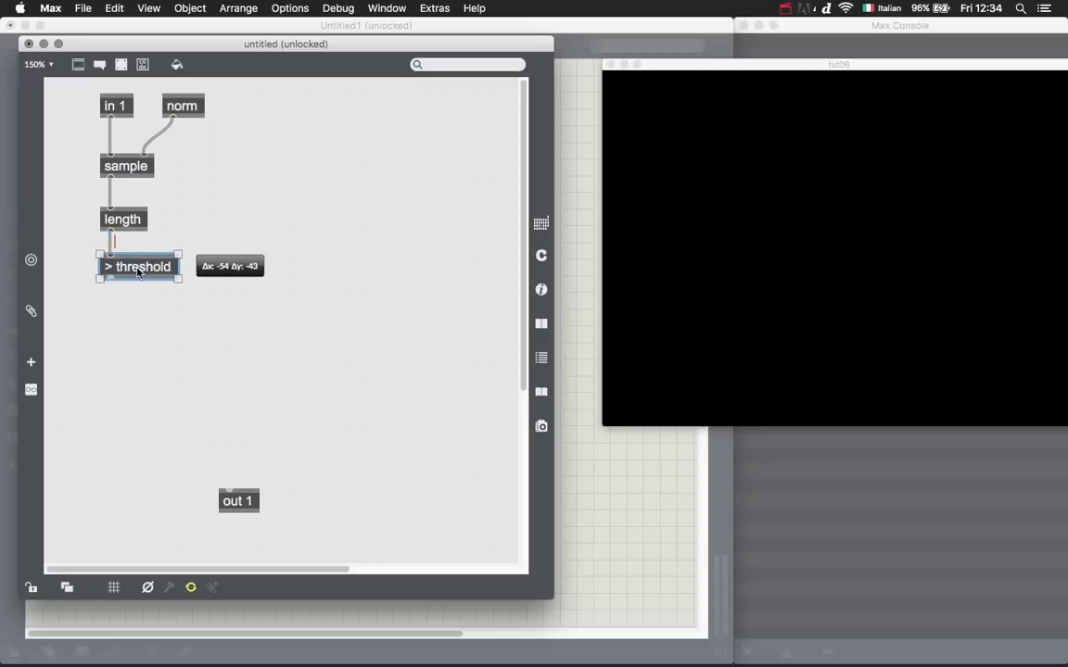
double_click(273, 239)
text(param )
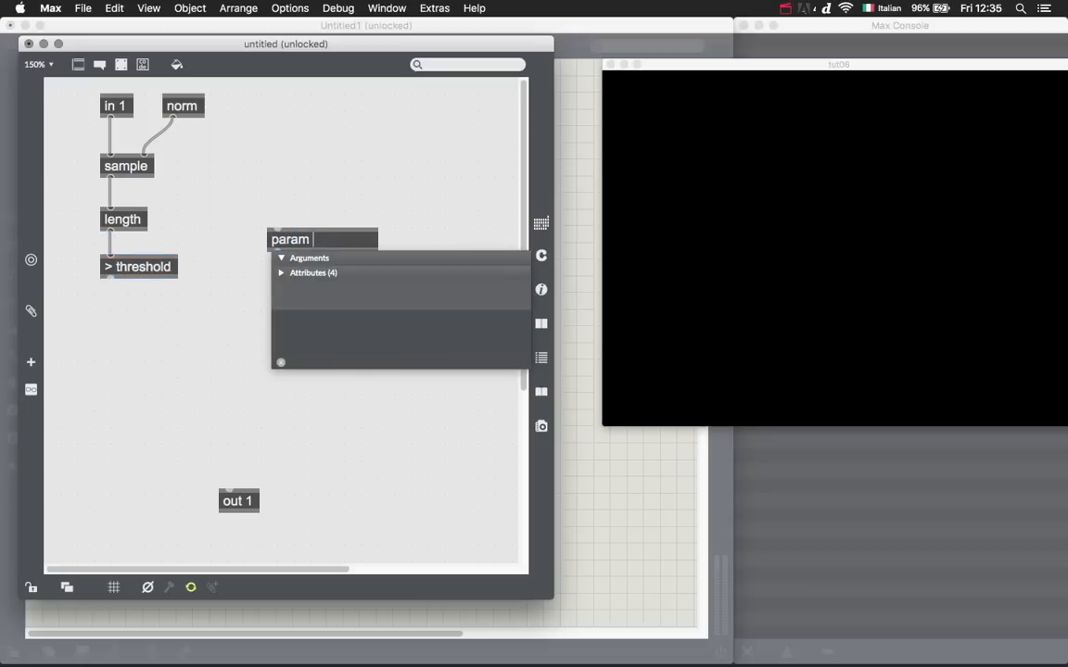
text(threshold 0.)
key(Return)
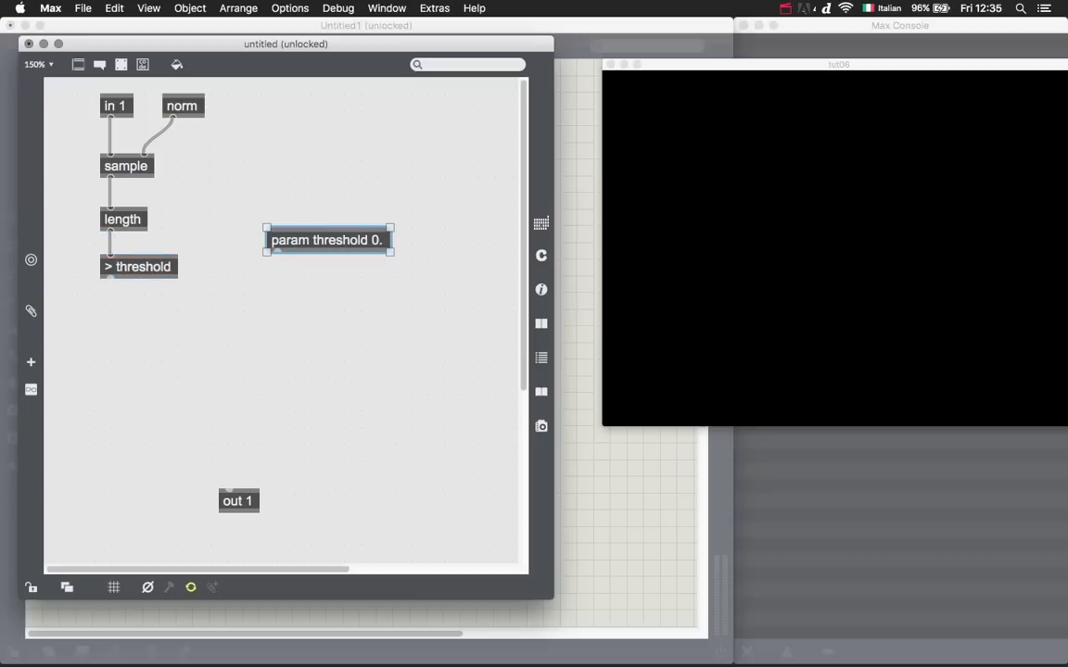
mouse_move(283, 246)
mouse_down()
mouse_move(298, 226)
mouse_move(340, 220)
mouse_up()
click(303, 295)
click(219, 195)
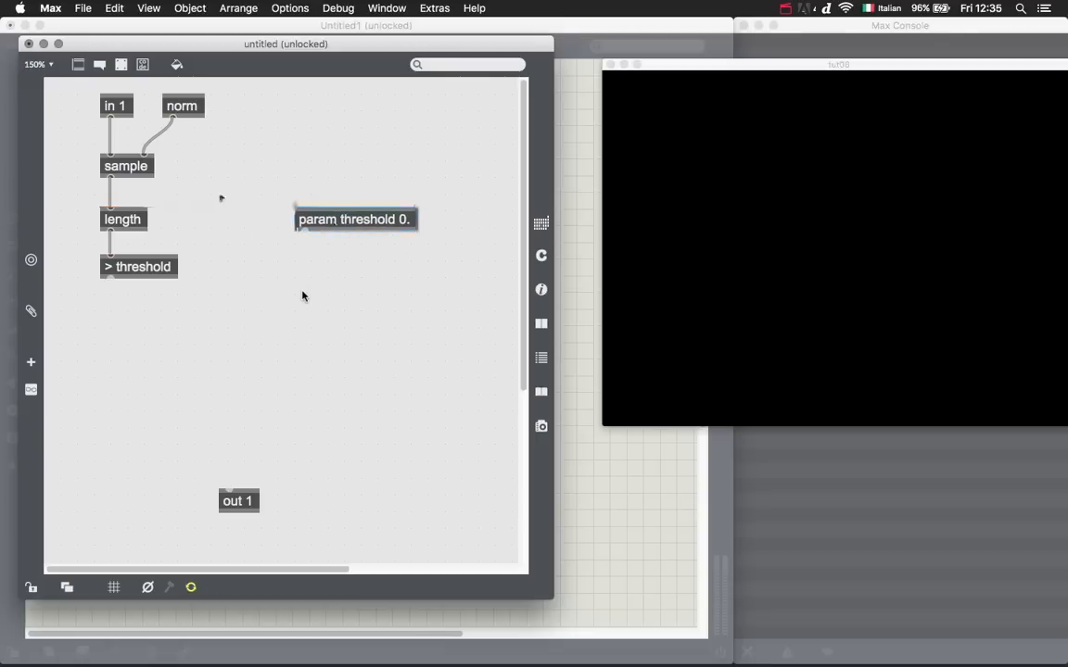
text(ngate)
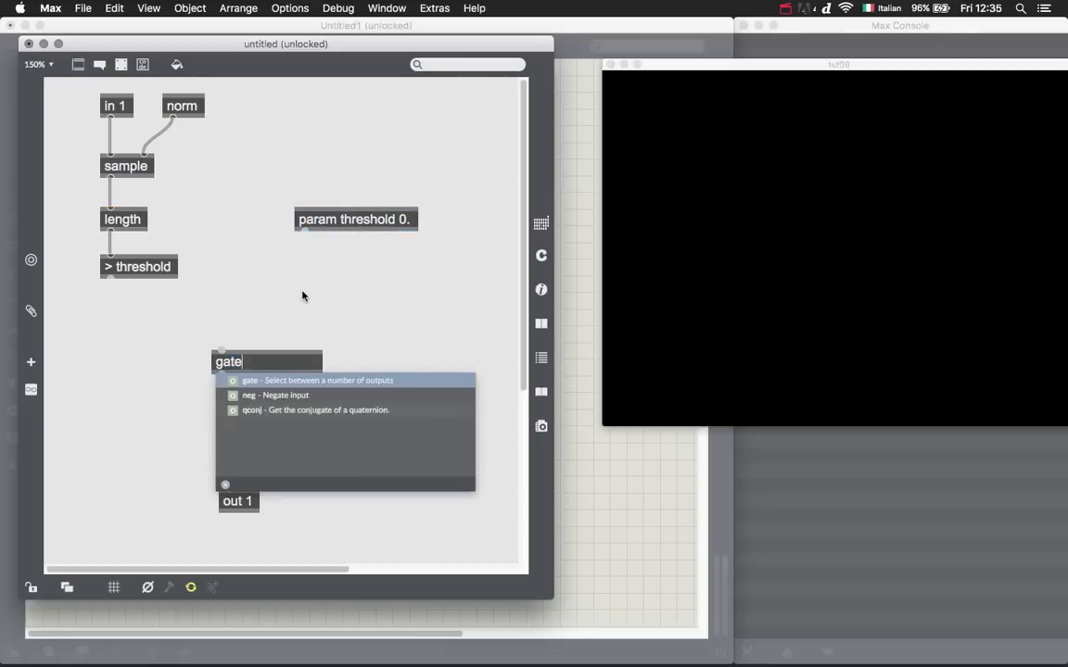
Add a gate fed by > threshold and move norm further right.
key(Return)
click(102, 287)
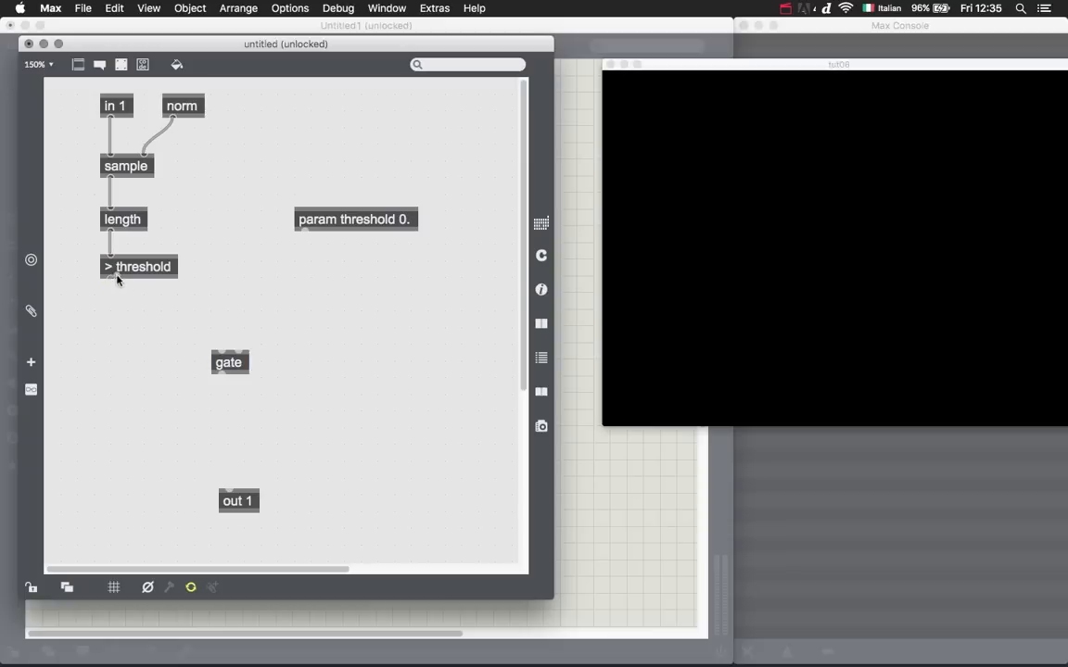
mouse_move(108, 276)
mouse_down()
mouse_move(239, 353)
mouse_move(206, 357)
mouse_up()
click(246, 273)
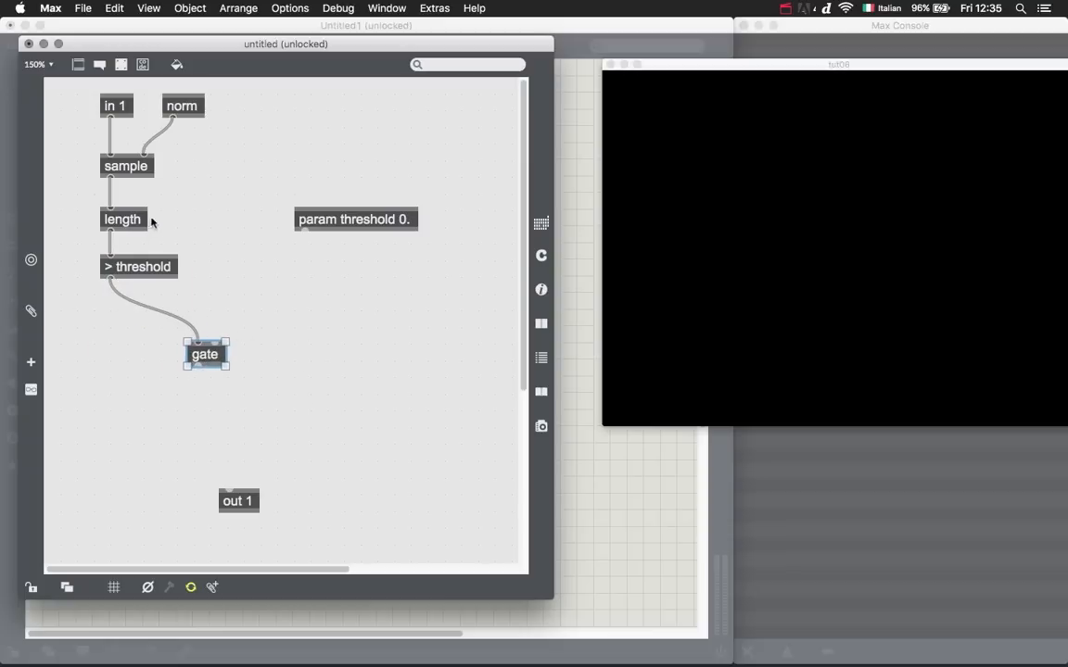
drag(182, 106, 230, 114)
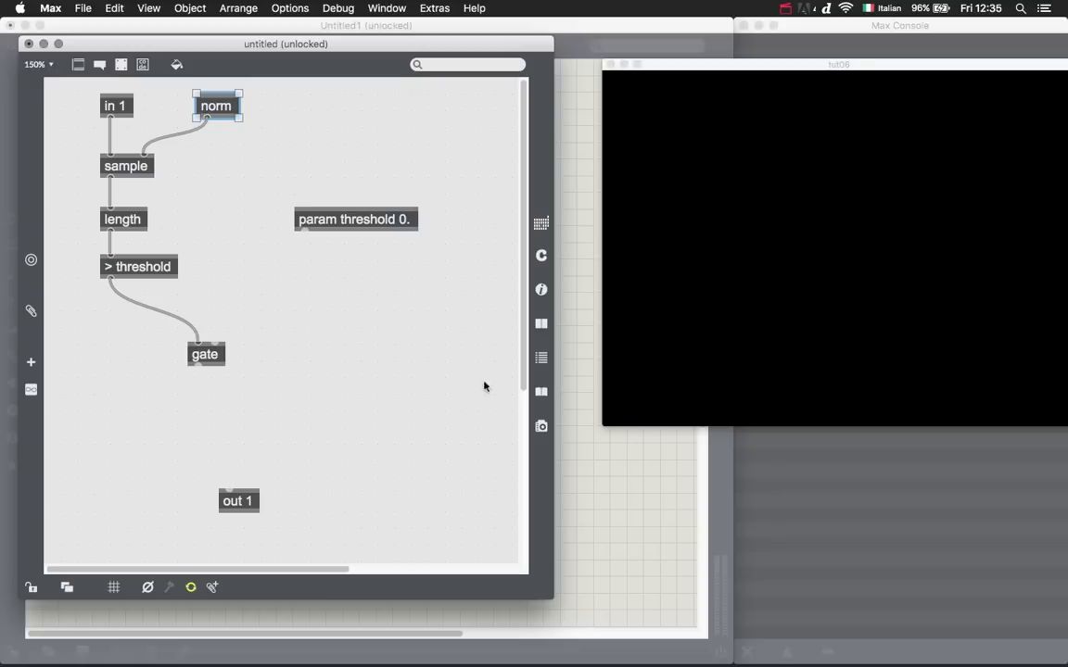
drag(797, 64, 765, 66)
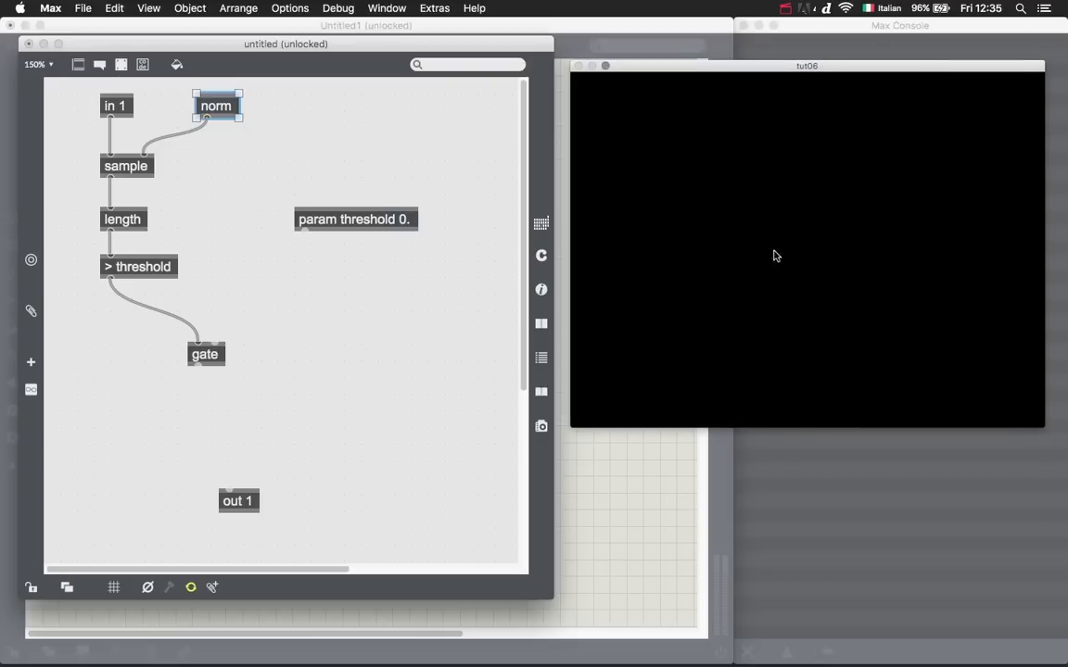
click(344, 183)
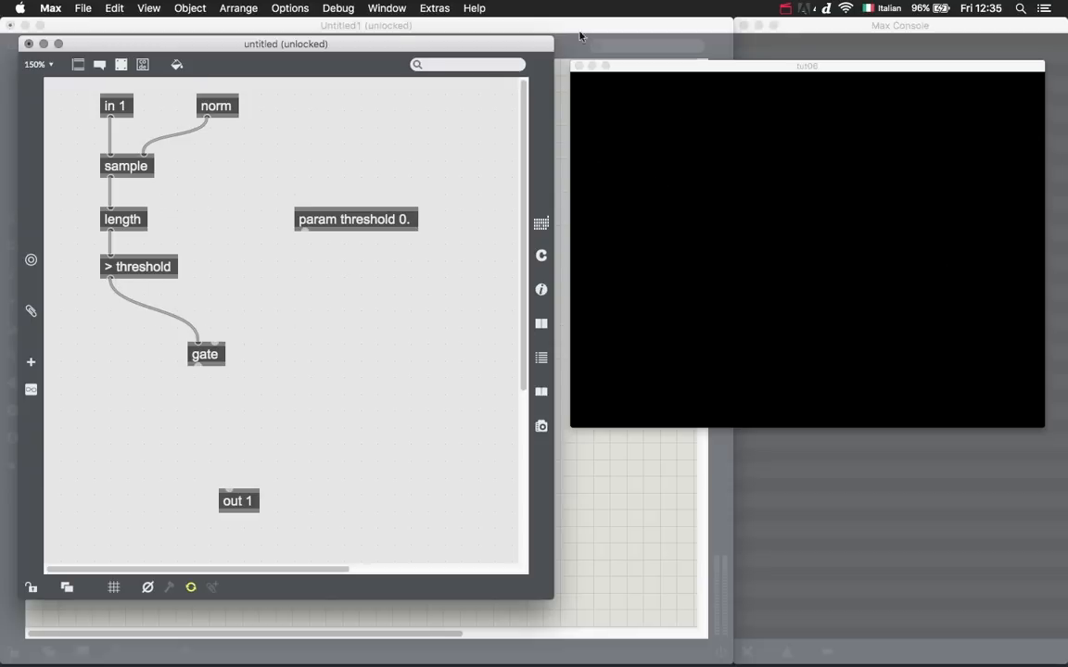
drag(703, 68, 714, 86)
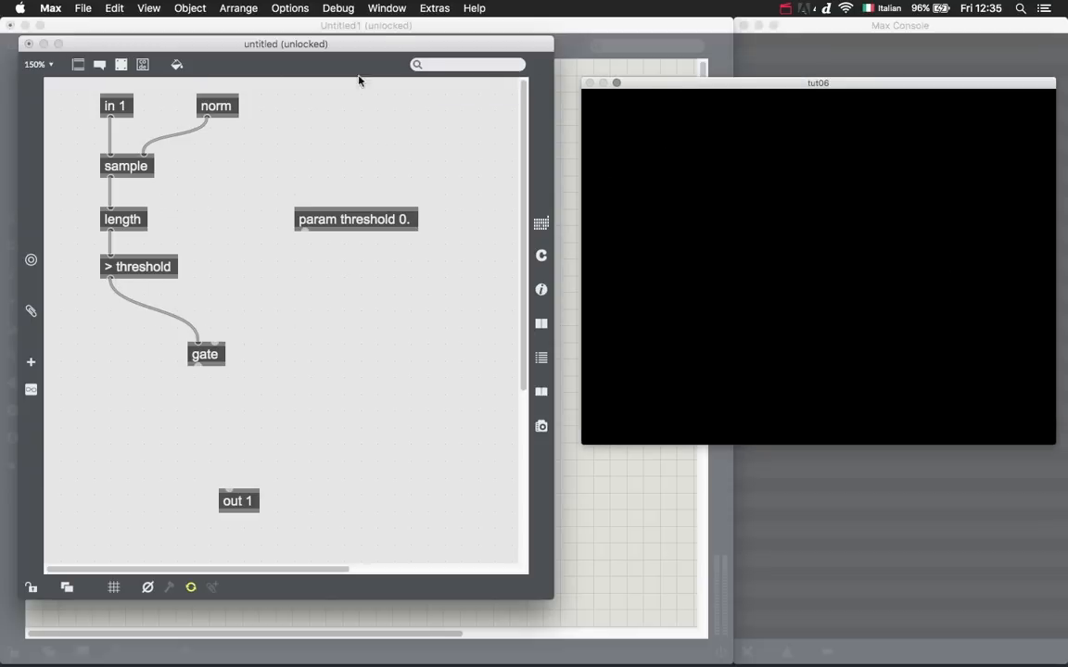
Add a '* 2' object below norm fed by norm's output.
double_click(310, 220)
text(par * )
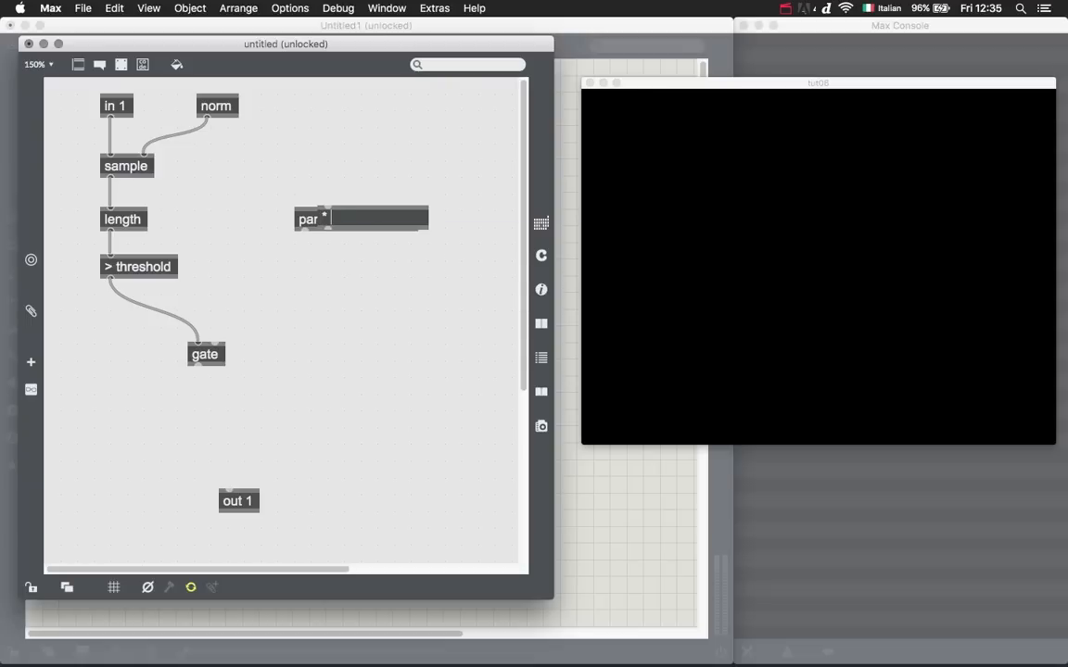
text(2)
key(Return)
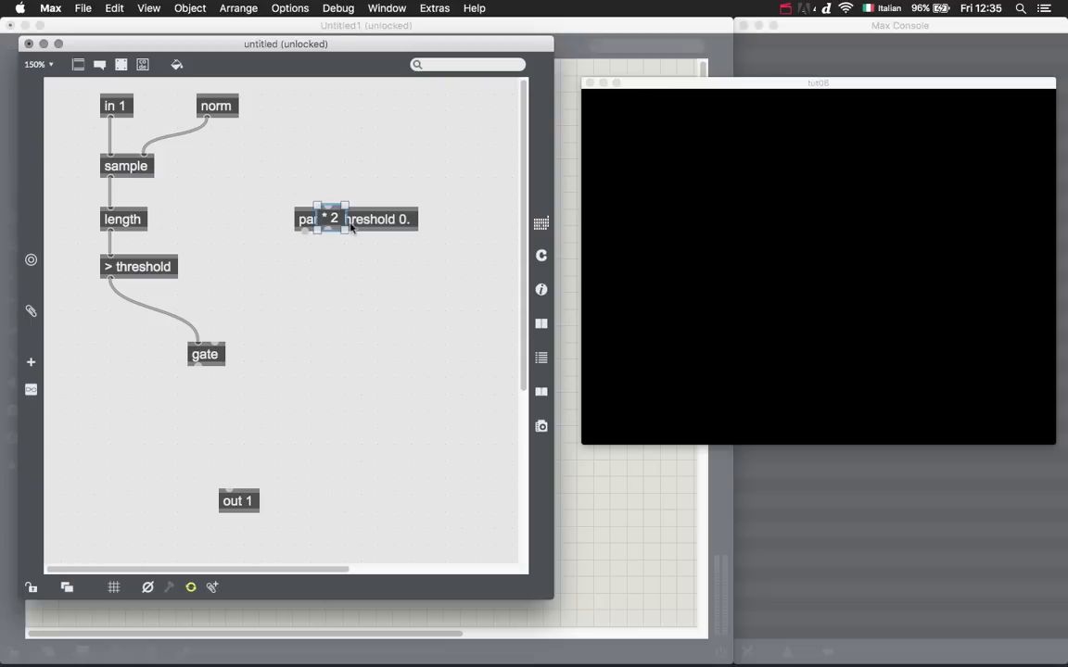
drag(333, 219, 210, 174)
drag(204, 114, 208, 169)
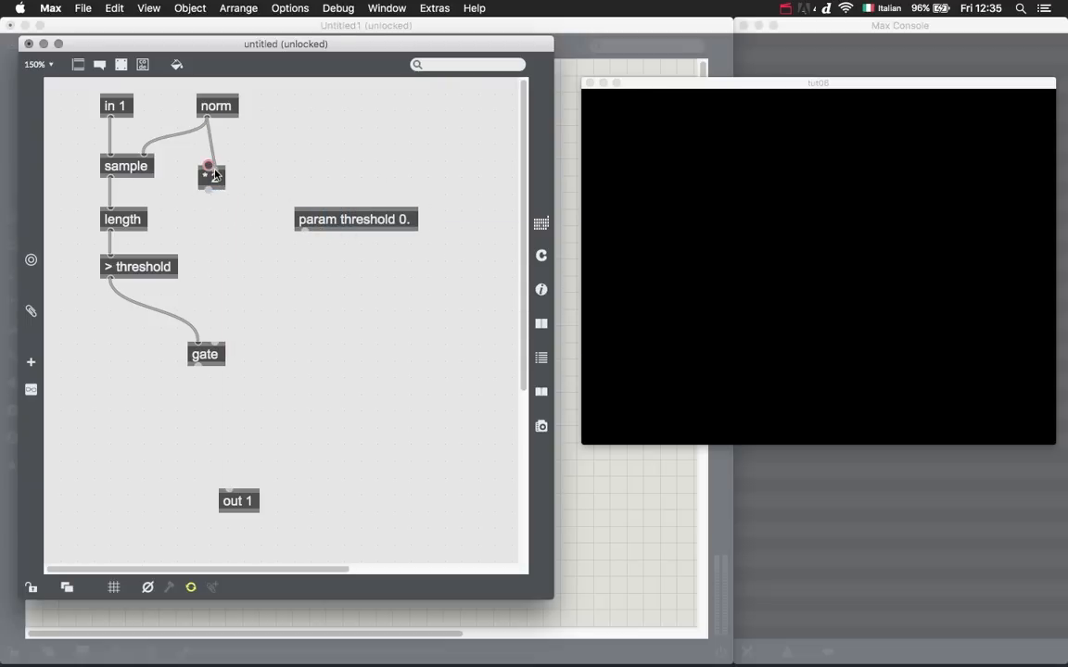
text(n- 1)
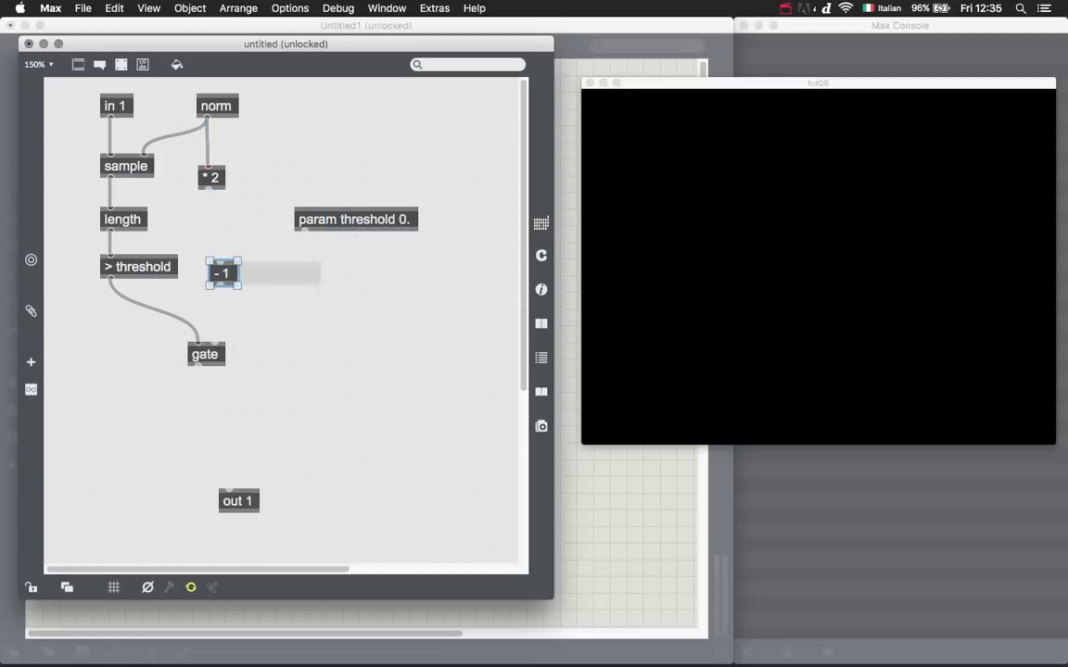
Chain '* 2' into '- 1' and feed '- 1' into gate's right inlet.
key(Return)
mouse_move(206, 186)
mouse_down()
mouse_move(213, 266)
mouse_move(220, 233)
mouse_up()
drag(185, 162, 227, 255)
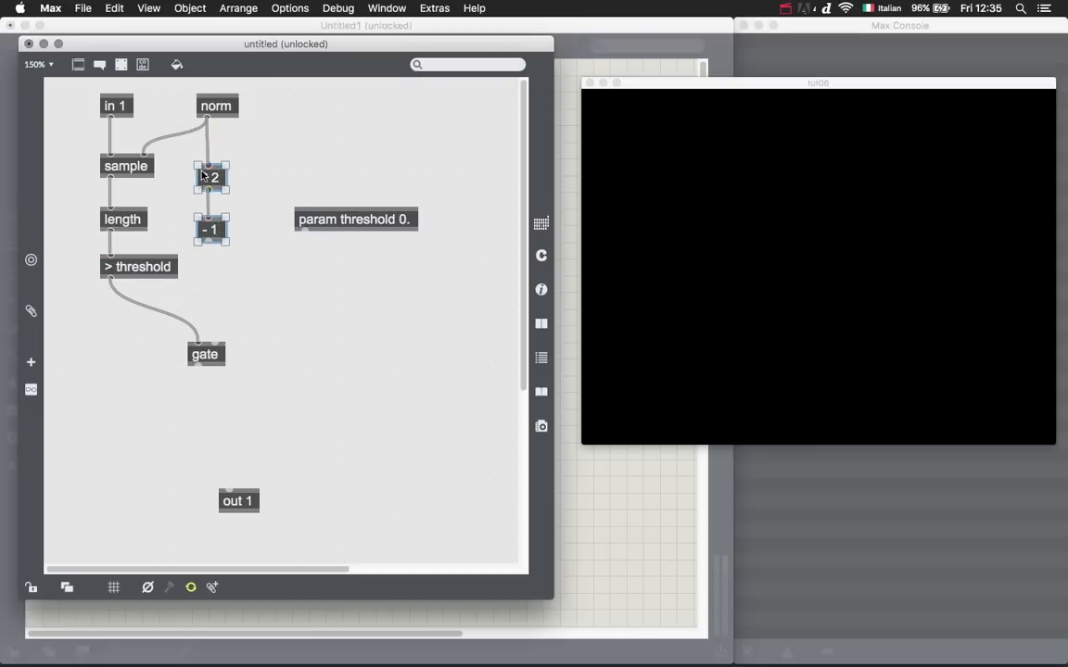
drag(212, 178, 232, 193)
click(236, 275)
drag(227, 253, 215, 350)
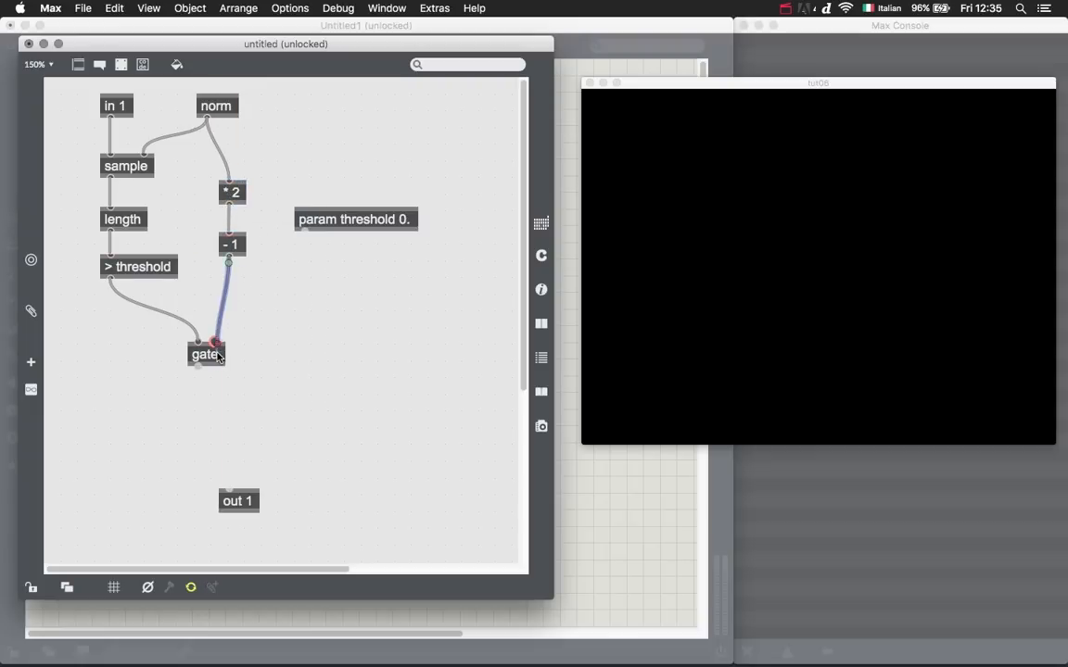
Add swiz x and swiz y objects under the gate and wire gate's outputs into them.
double_click(225, 414)
text(swiz)
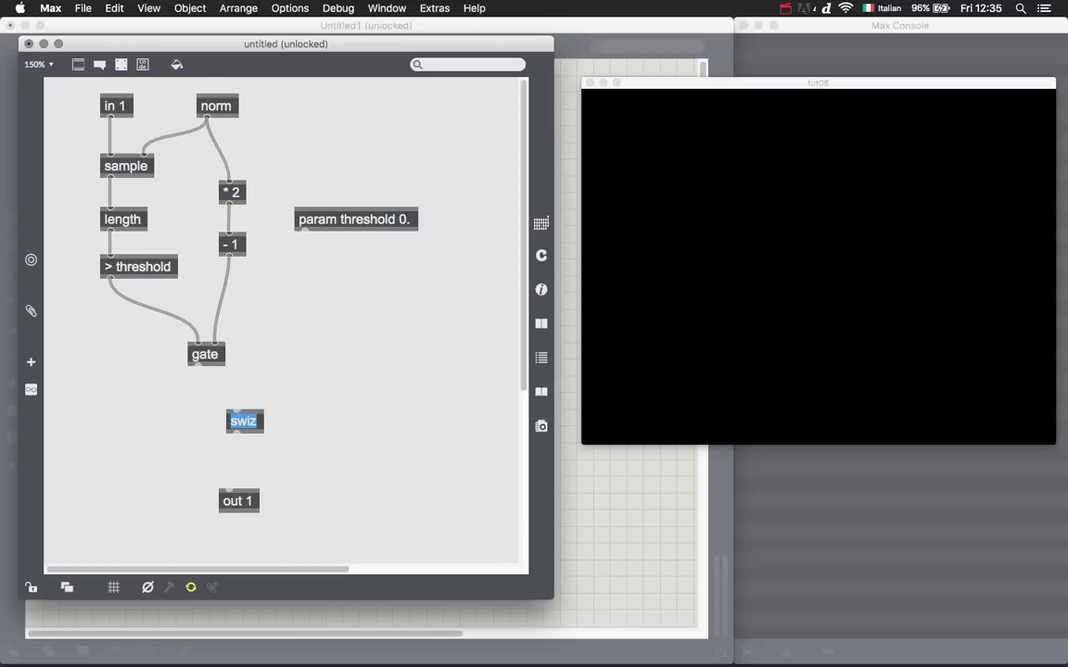
text( x)
click(191, 393)
mouse_move(245, 424)
mouse_down()
mouse_move(178, 412)
mouse_move(239, 407)
mouse_up()
double_click(239, 406)
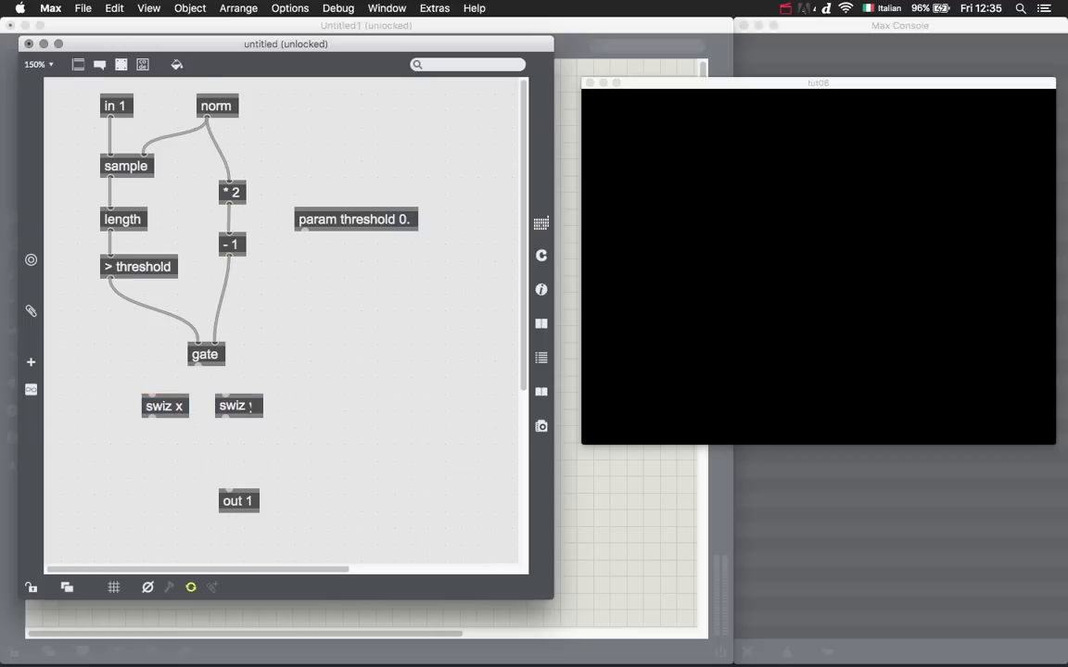
text(y)
key(Return)
drag(154, 389, 198, 368)
drag(232, 416, 224, 396)
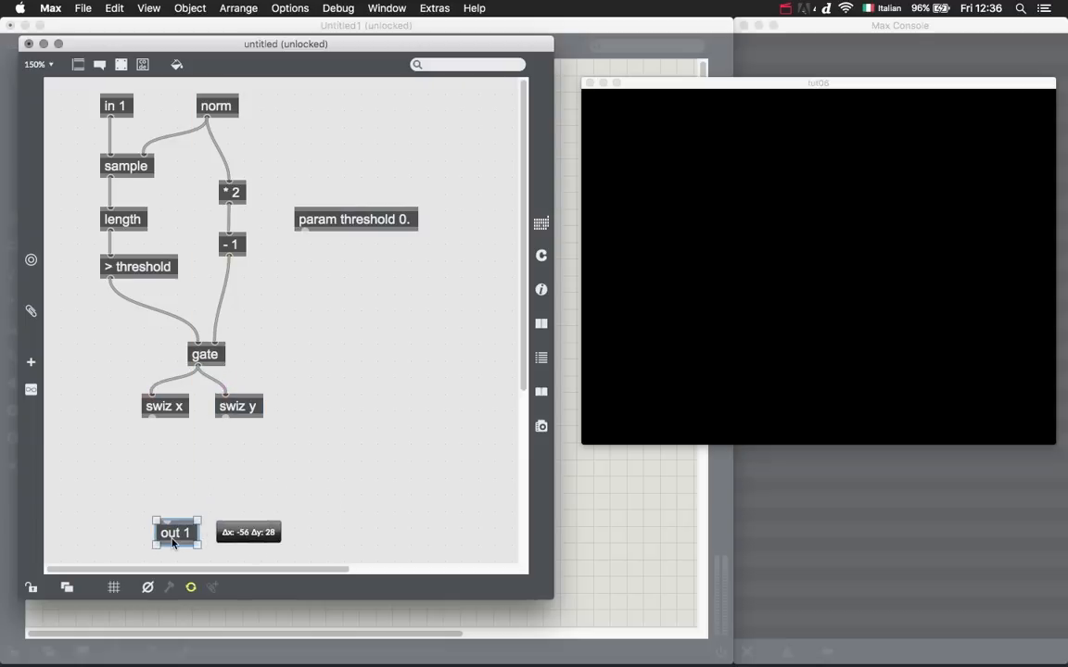
drag(237, 500, 197, 533)
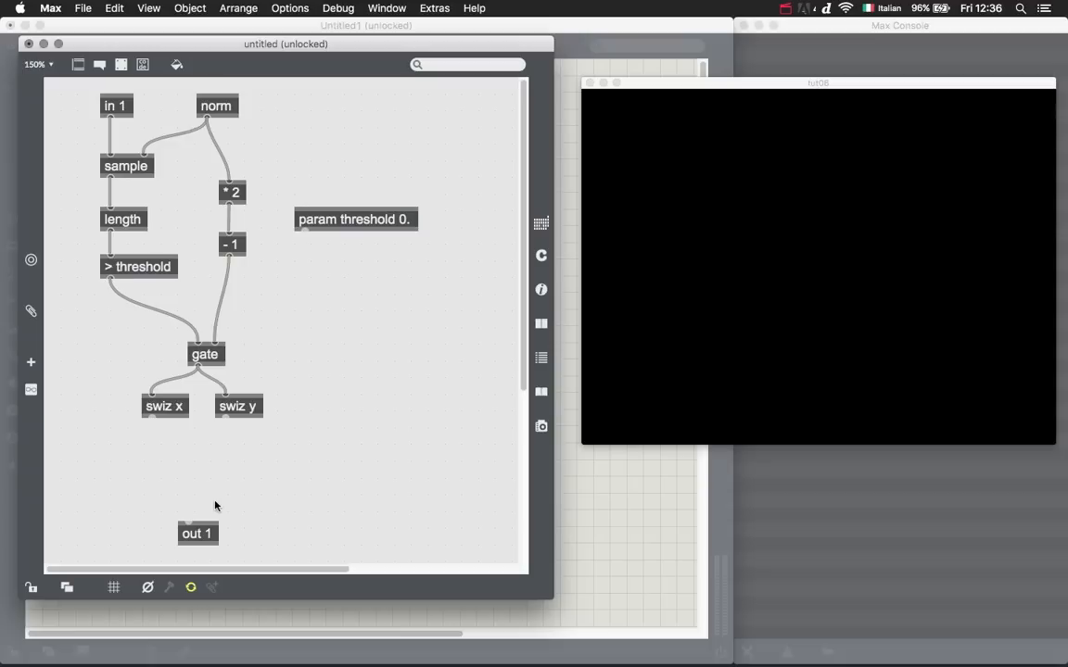
text(n)
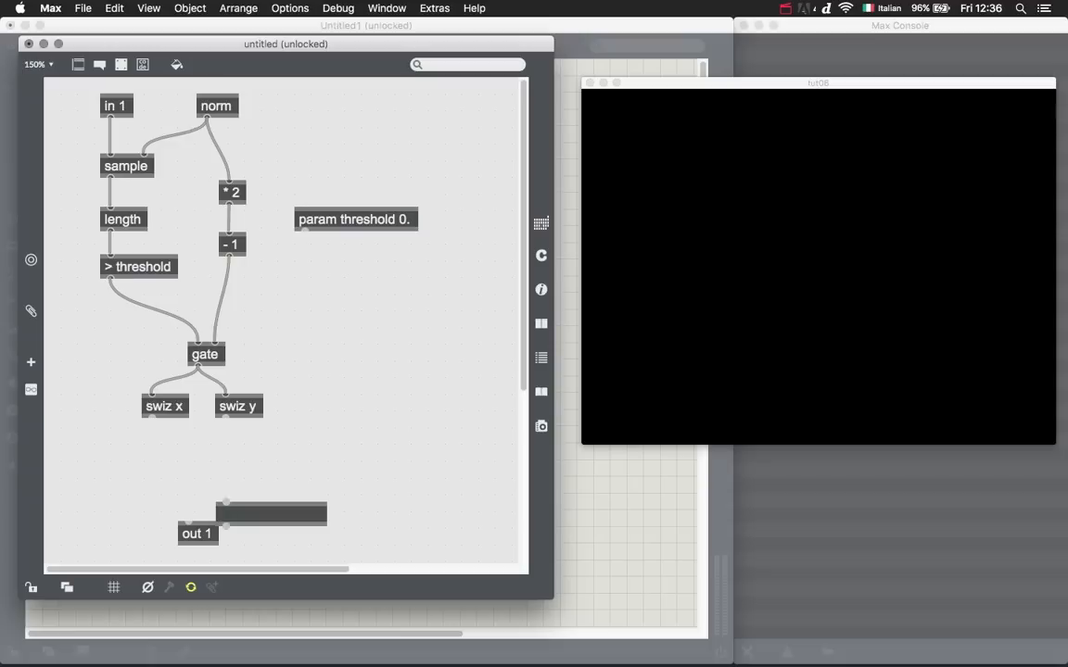
text(* -1)
Add a * -1 object below swiz y and wire swiz y into it to negate y.
key(Return)
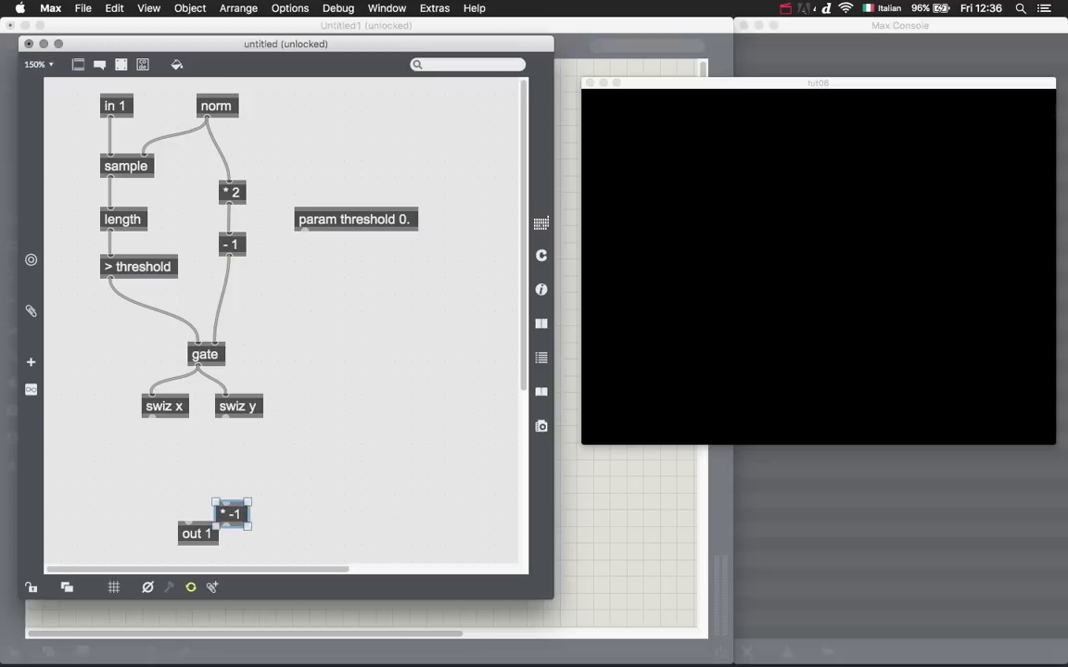
click(229, 513)
drag(230, 516, 230, 467)
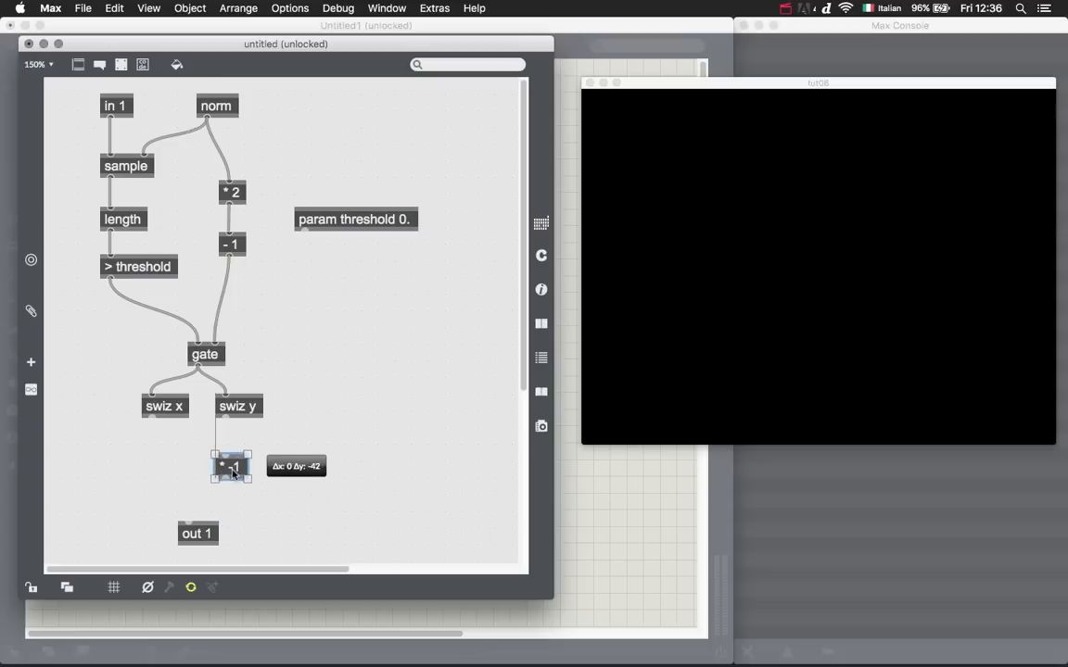
mouse_move(225, 418)
mouse_down()
mouse_move(225, 456)
mouse_move(223, 447)
mouse_up()
click(198, 533)
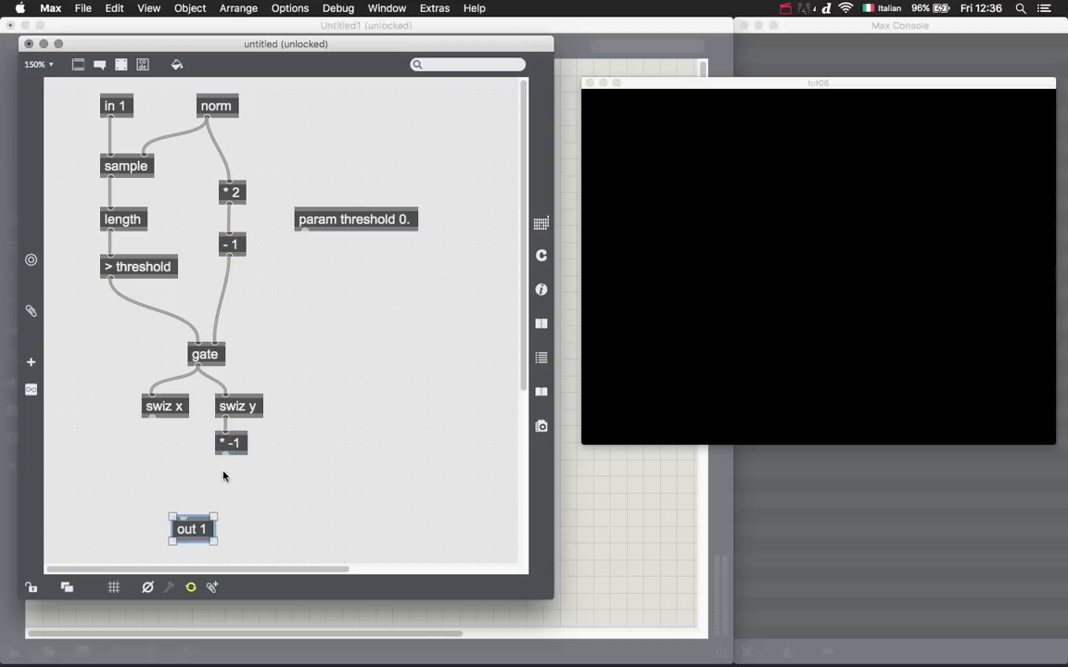
text(nvec 0 0 0)
Add vec 0 0 0 fed by swiz x and the negated y, feeding out 1.
key(Return)
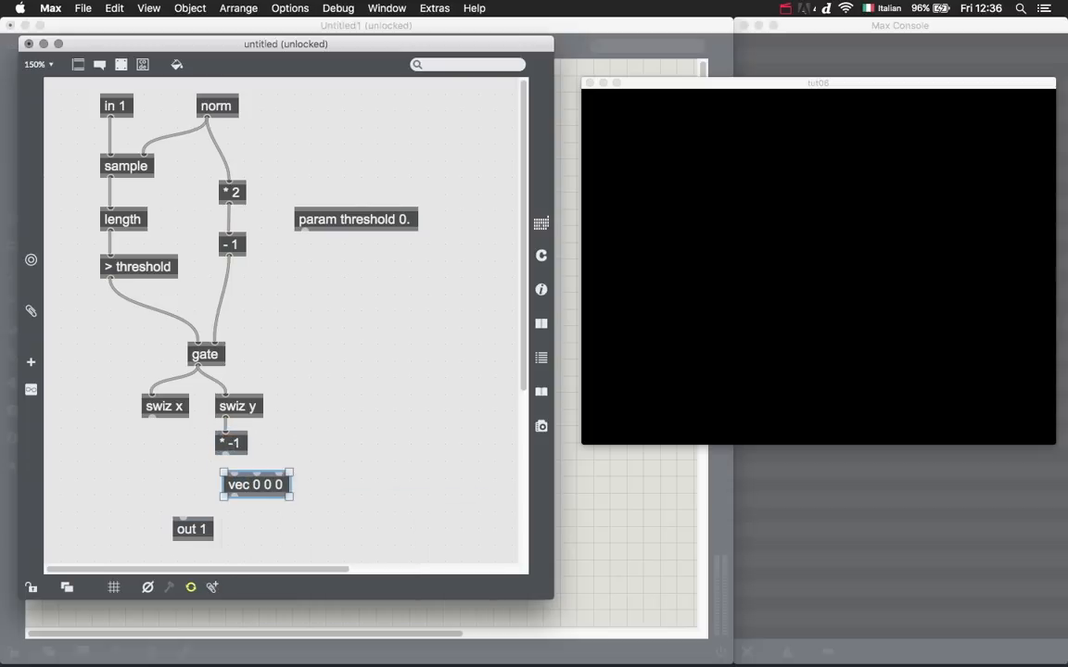
drag(249, 485, 193, 478)
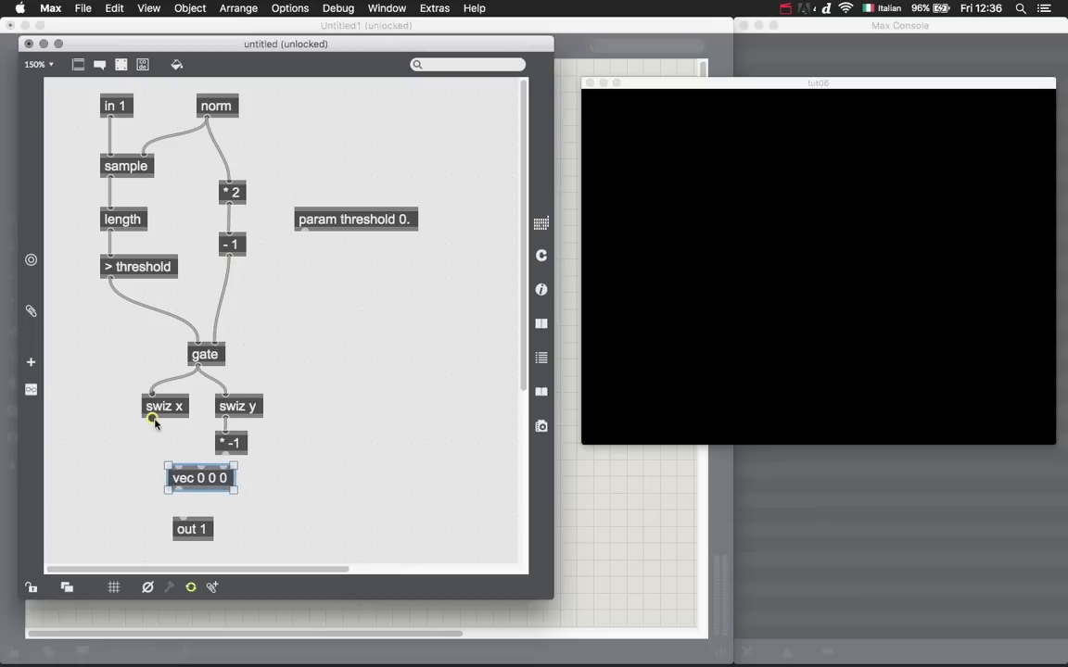
mouse_move(149, 414)
mouse_down()
mouse_move(177, 470)
mouse_move(202, 470)
mouse_move(181, 522)
mouse_up()
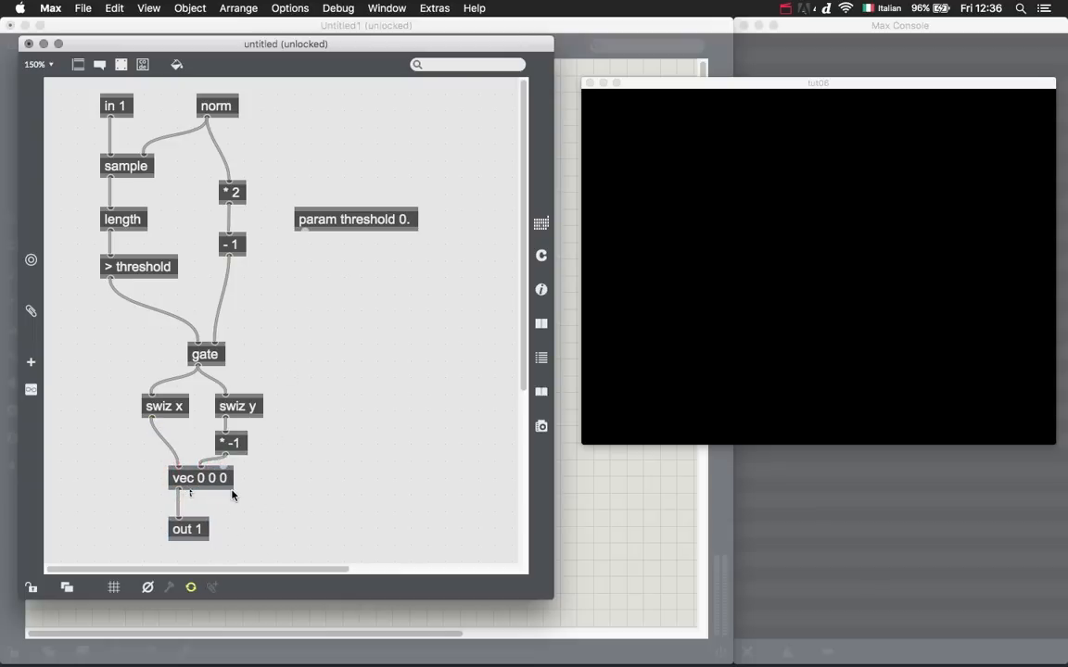
drag(217, 478, 218, 486)
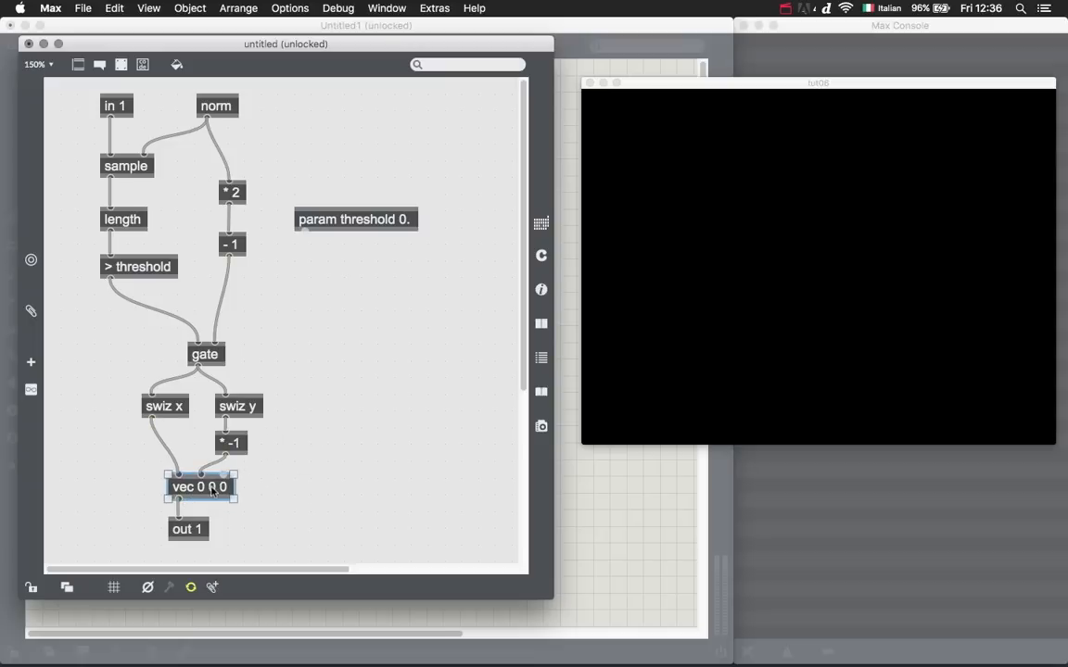
click(299, 451)
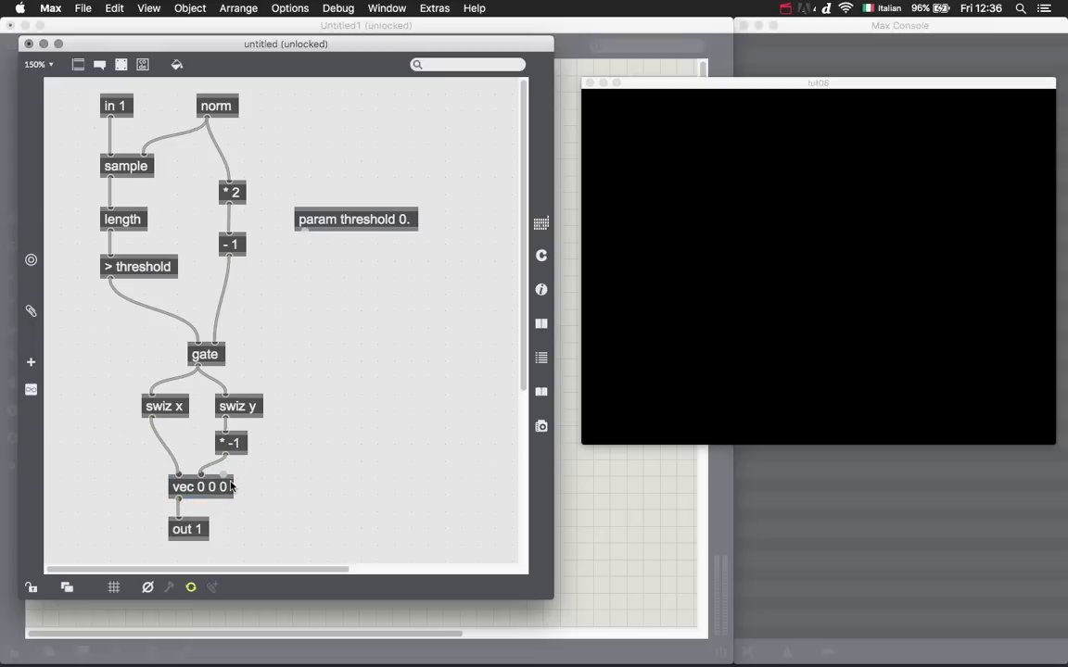
Lock and close the gen window, then wire a 'threshold $1' message into jit.gen.
key(super+e)
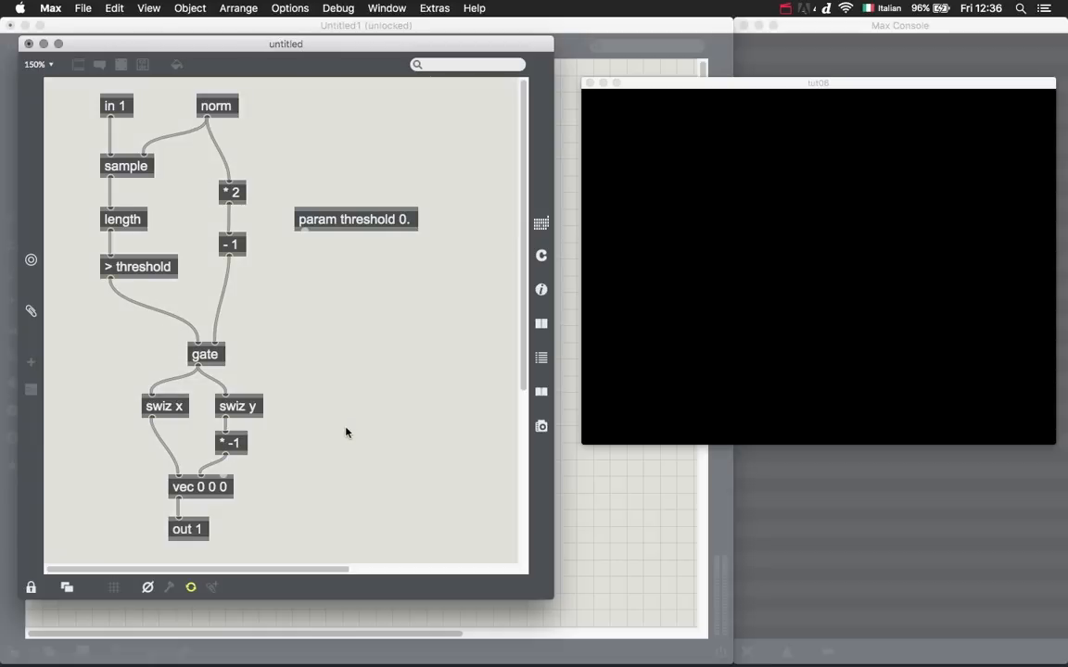
key(super+w)
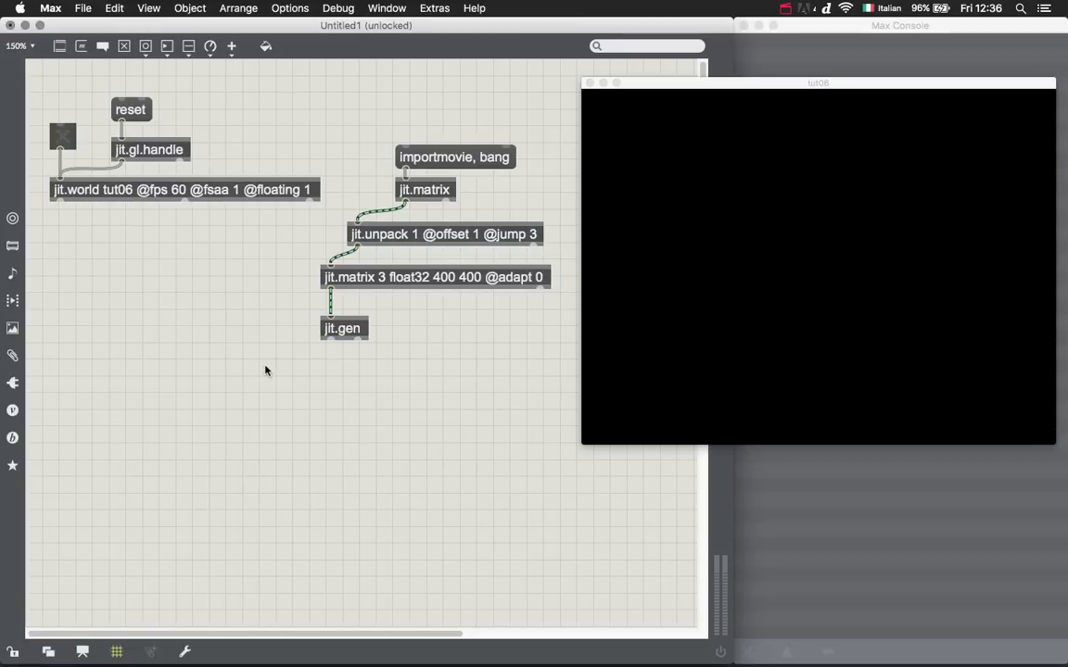
text(n)
text(threshold)
text( $1)
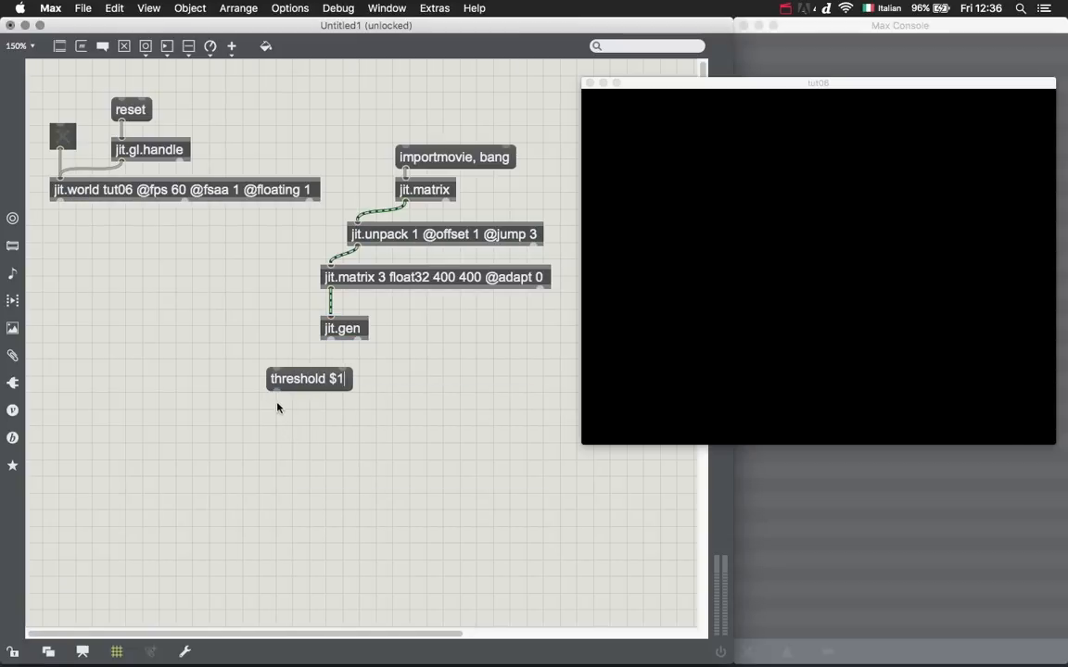
click(277, 408)
mouse_move(330, 289)
mouse_down()
mouse_move(278, 371)
mouse_move(283, 330)
mouse_up()
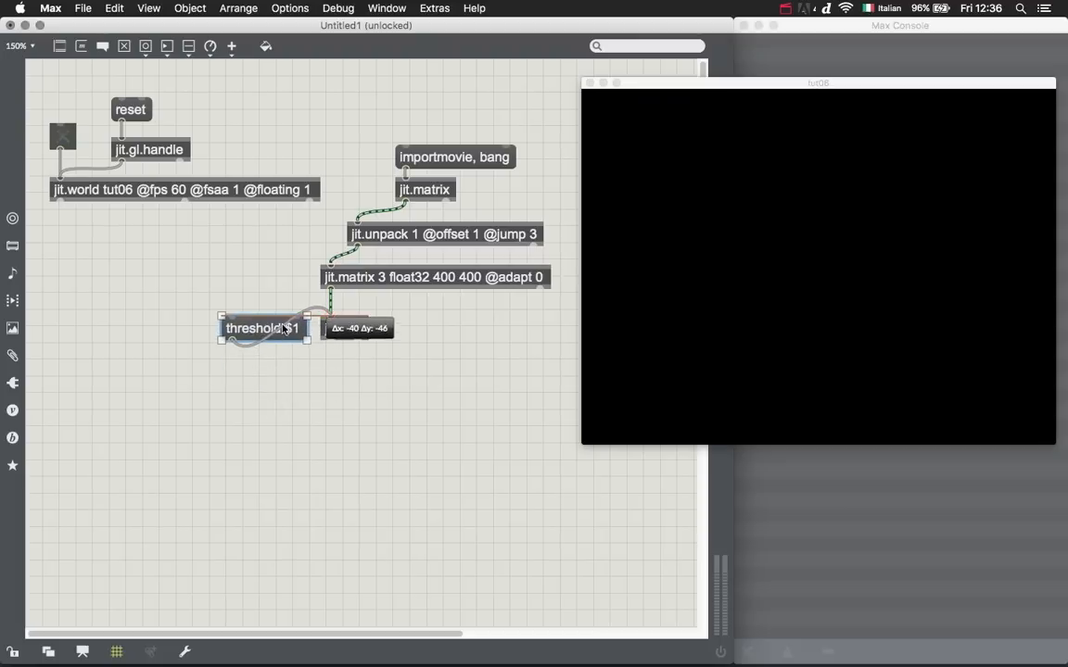
Add a flonum number box above threshold $1 to drive its value.
key(f)
mouse_move(243, 258)
mouse_down()
mouse_move(257, 296)
mouse_move(243, 295)
mouse_up()
click(309, 397)
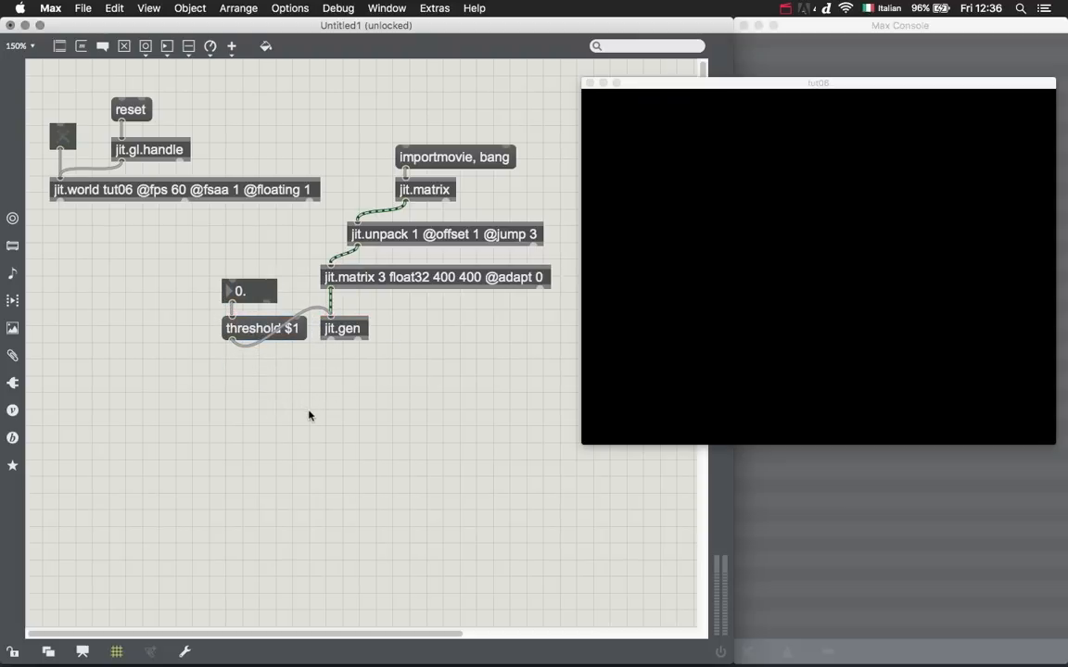
Create jit.matrix loc 3 float32 400 400 fed by jit.gen's and jit.world's outlets.
double_click(309, 415)
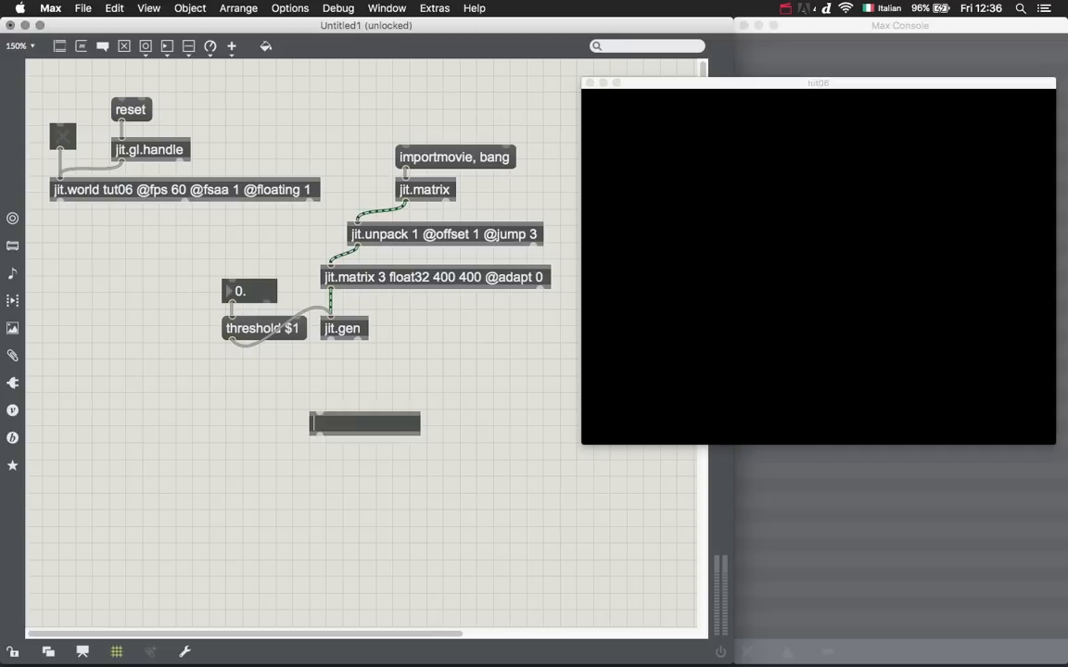
text(jit.matrix )
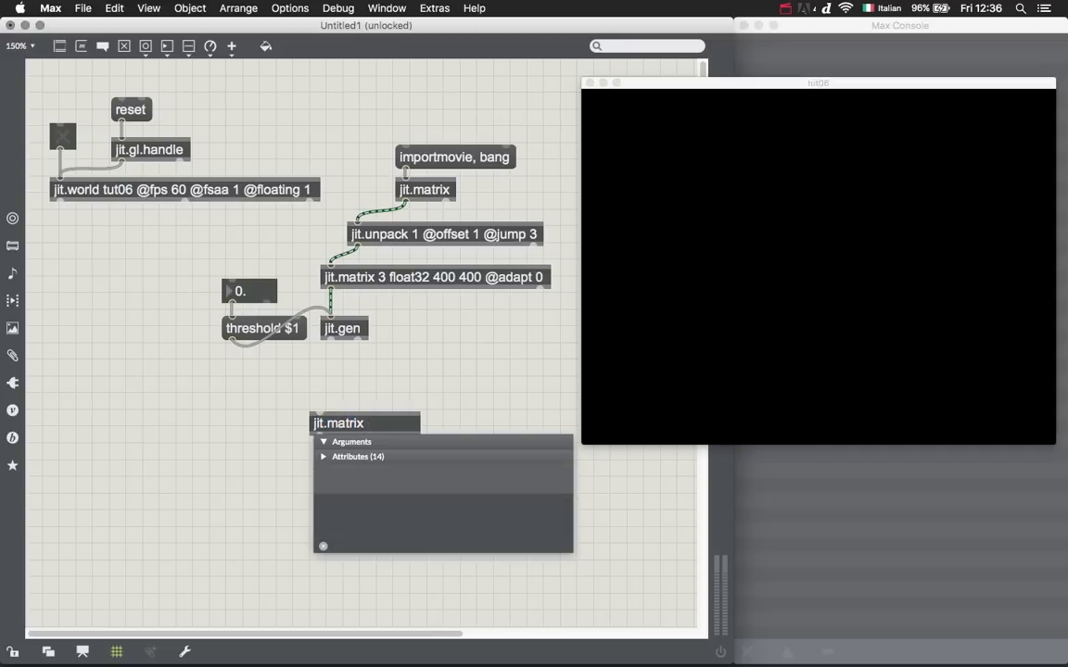
text(loc 3 float)
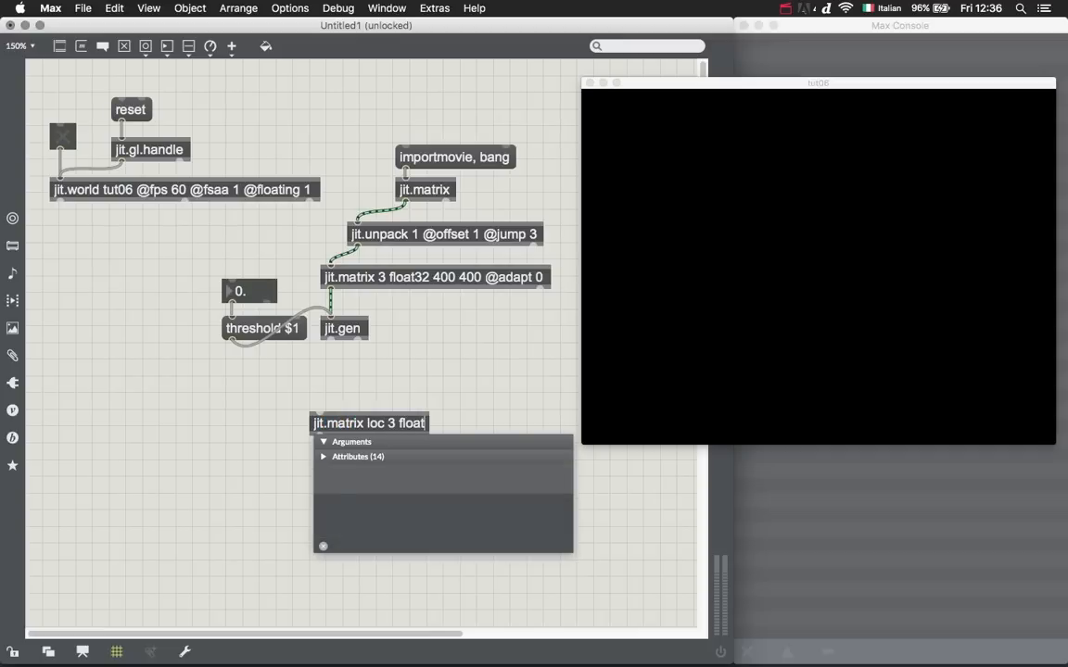
text(32 )
text(400 400)
key(Return)
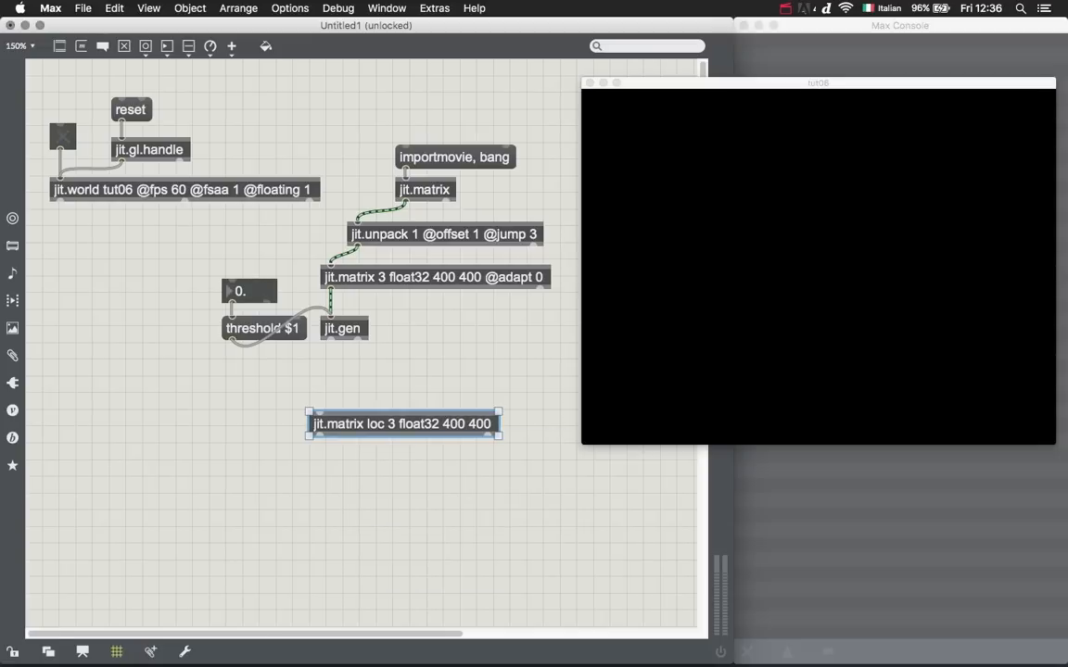
mouse_move(330, 339)
mouse_down()
mouse_move(319, 414)
mouse_move(384, 396)
mouse_up()
click(232, 445)
drag(185, 197, 319, 395)
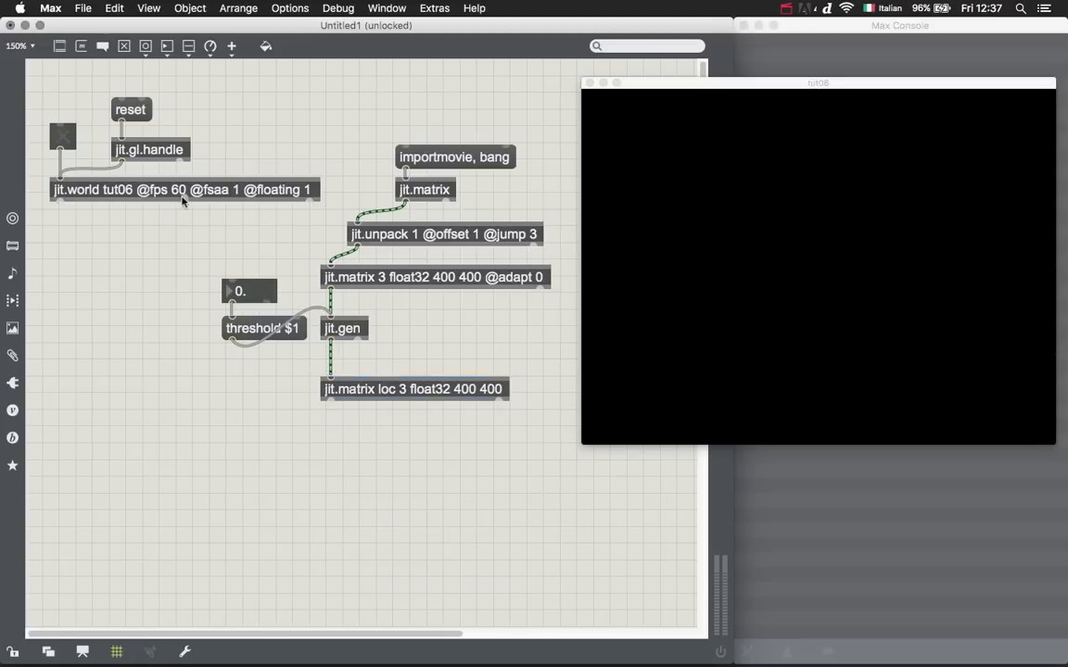
Rearrange the threshold controls and jit.matrix loc into tidier positions.
mouse_move(209, 268)
mouse_down()
mouse_move(310, 347)
mouse_move(212, 333)
mouse_up()
click(274, 413)
mouse_move(407, 389)
mouse_down()
mouse_move(408, 372)
mouse_move(400, 399)
mouse_move(360, 390)
mouse_up()
click(333, 466)
click(334, 437)
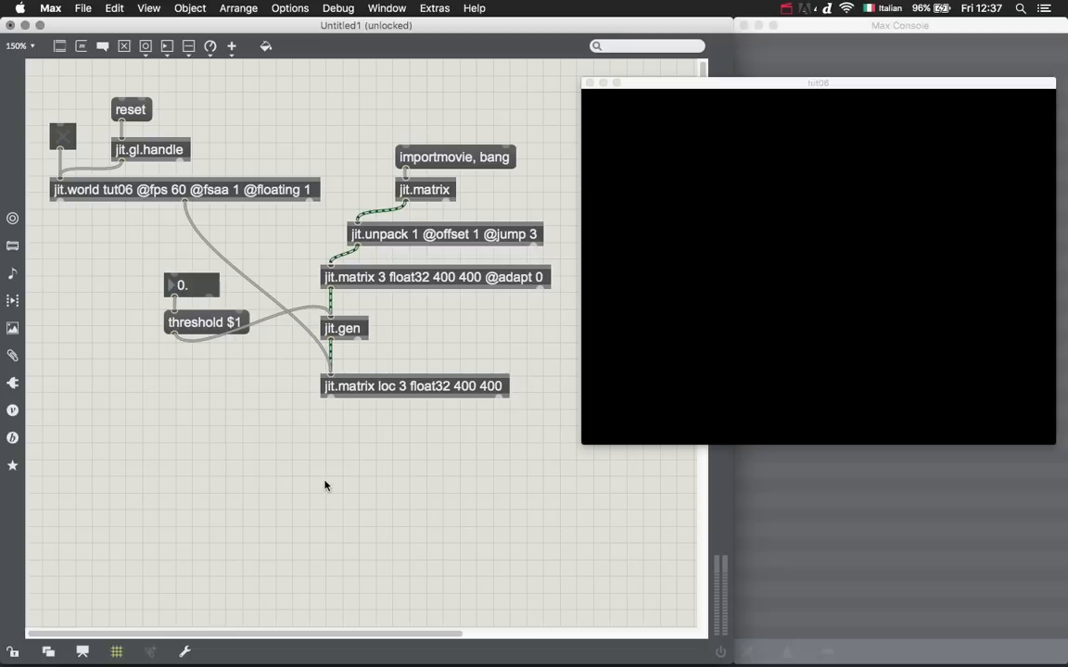
text(njit.gl.)
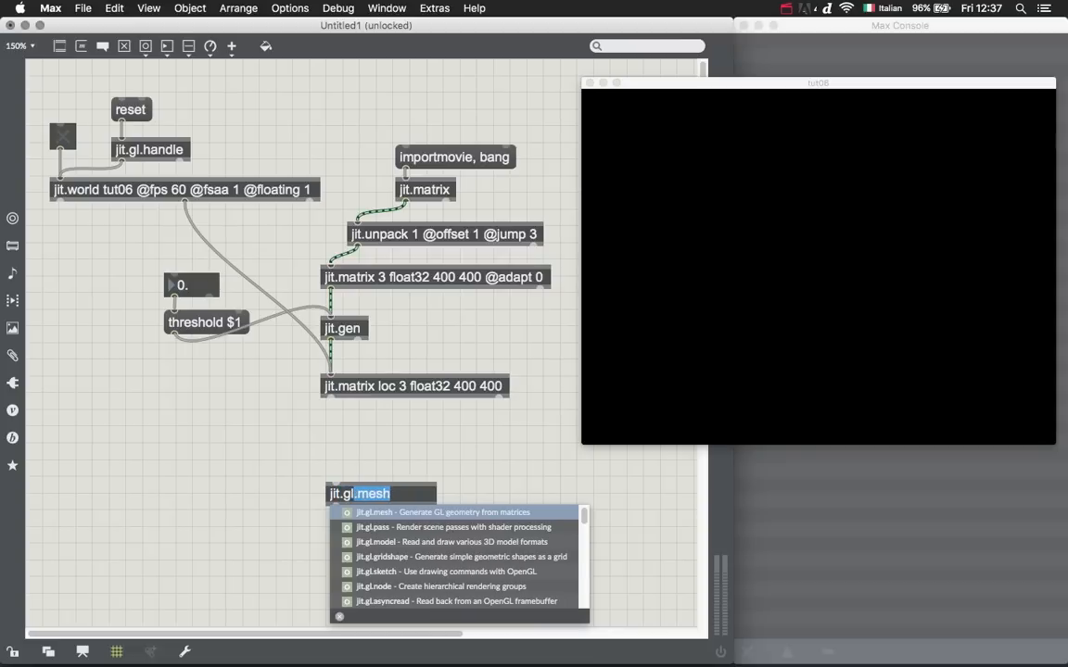
text(mes)
key(BackSpace)
key(BackSpace)
key(BackSpace)
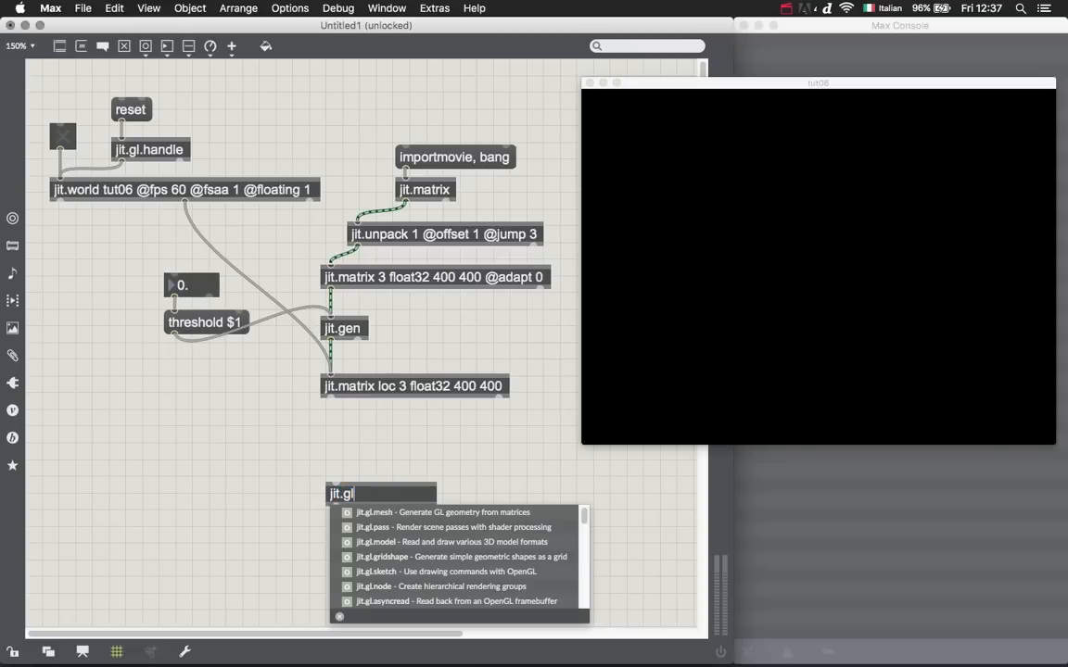
text(.mesh tut0)
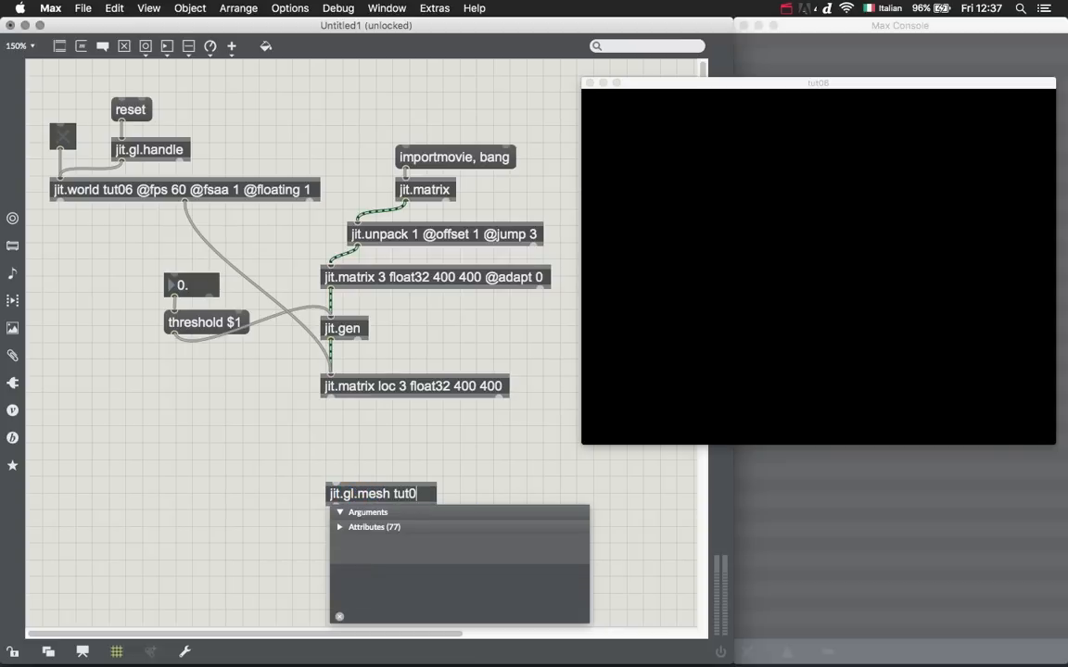
text(6 @draw_mode)
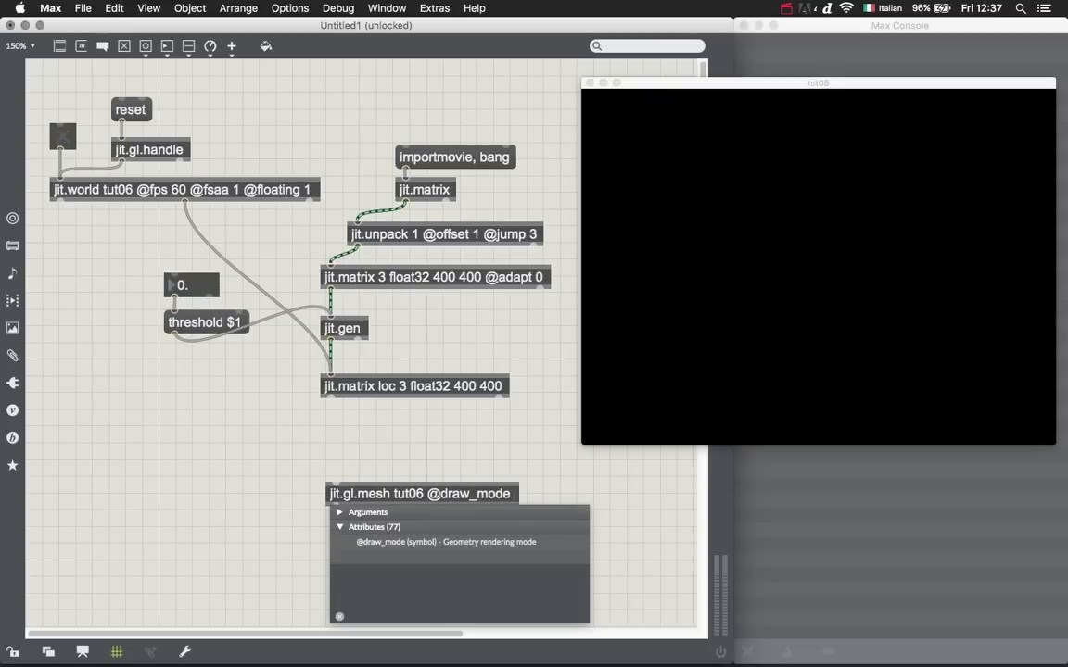
text( points @col)
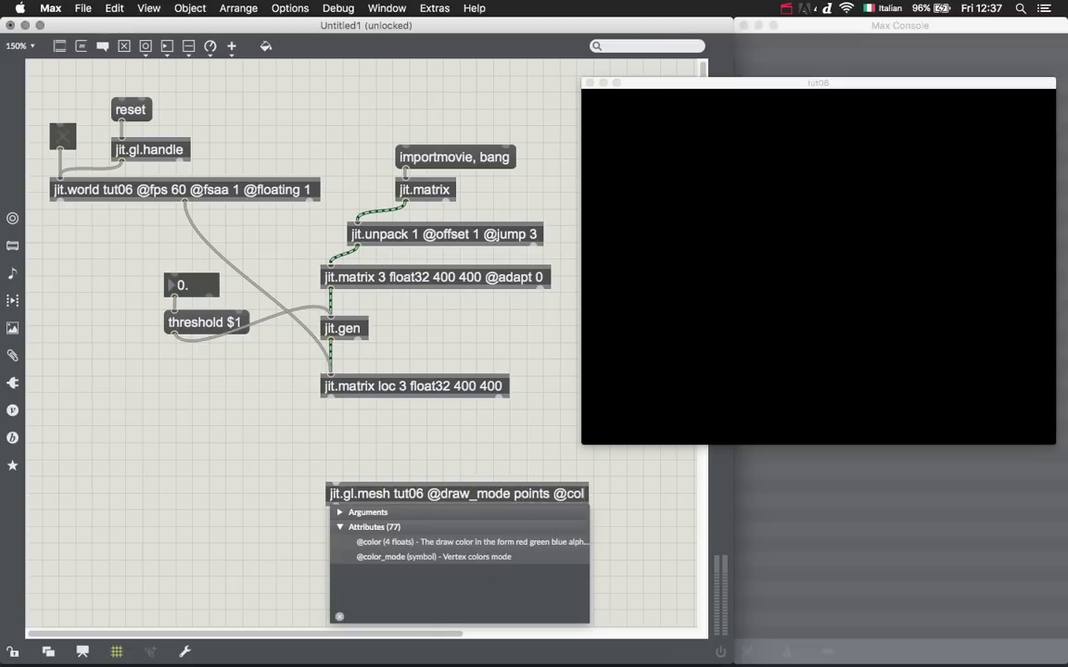
text(or 1 1 1 1)
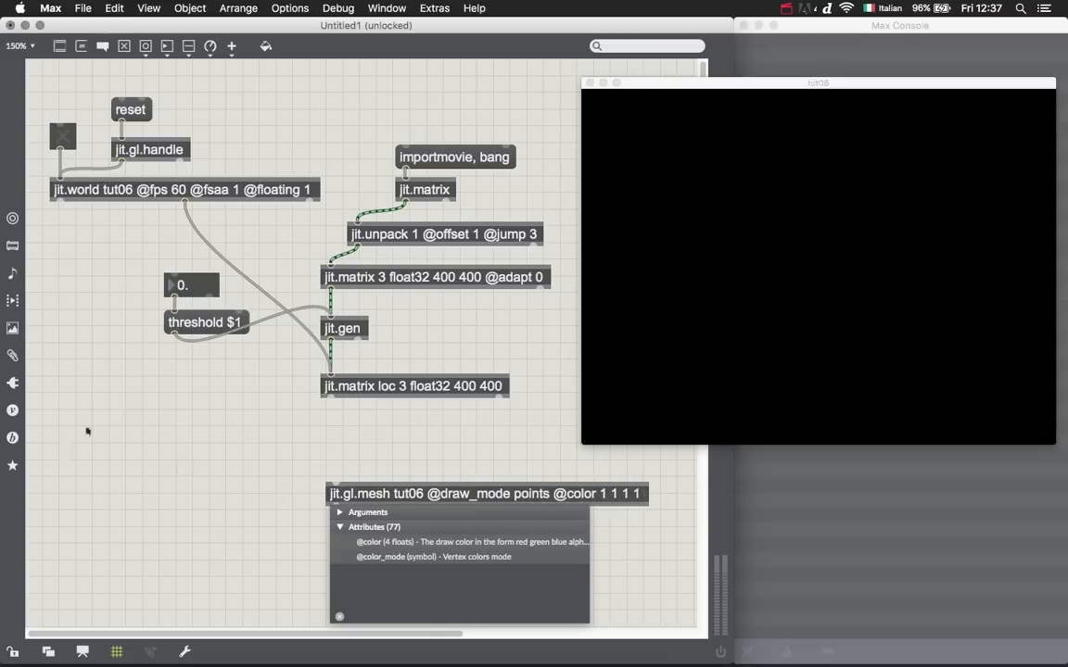
click(297, 426)
drag(331, 395, 324, 491)
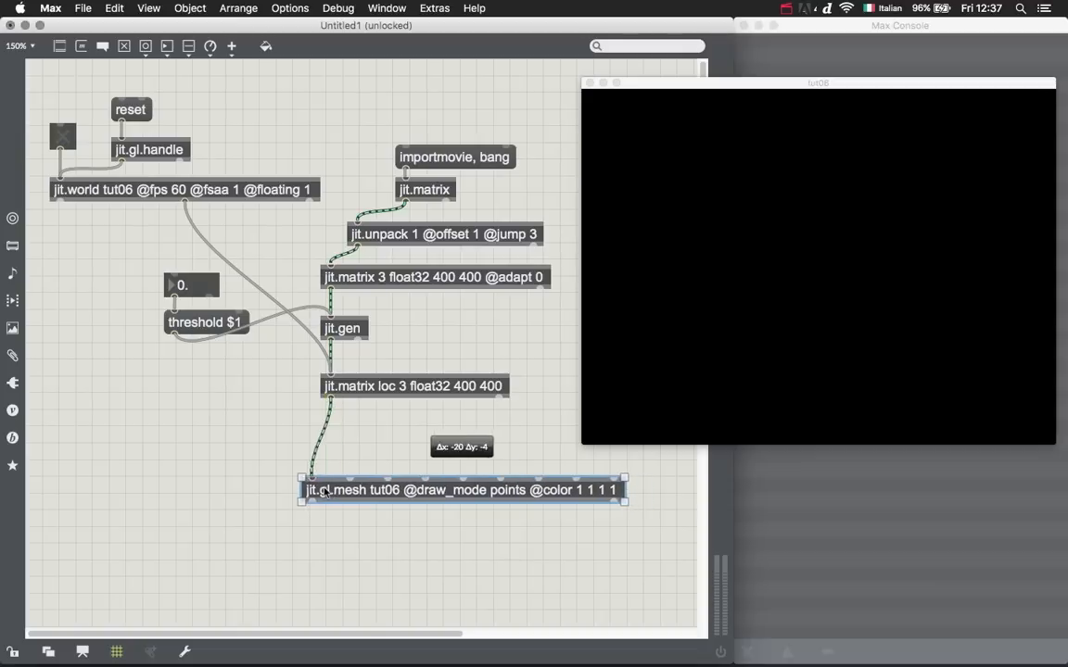
key(super+e)
Turn on rendering, import Don-Matteo copy.jpg into the matrix, and unlock the patcher.
click(63, 137)
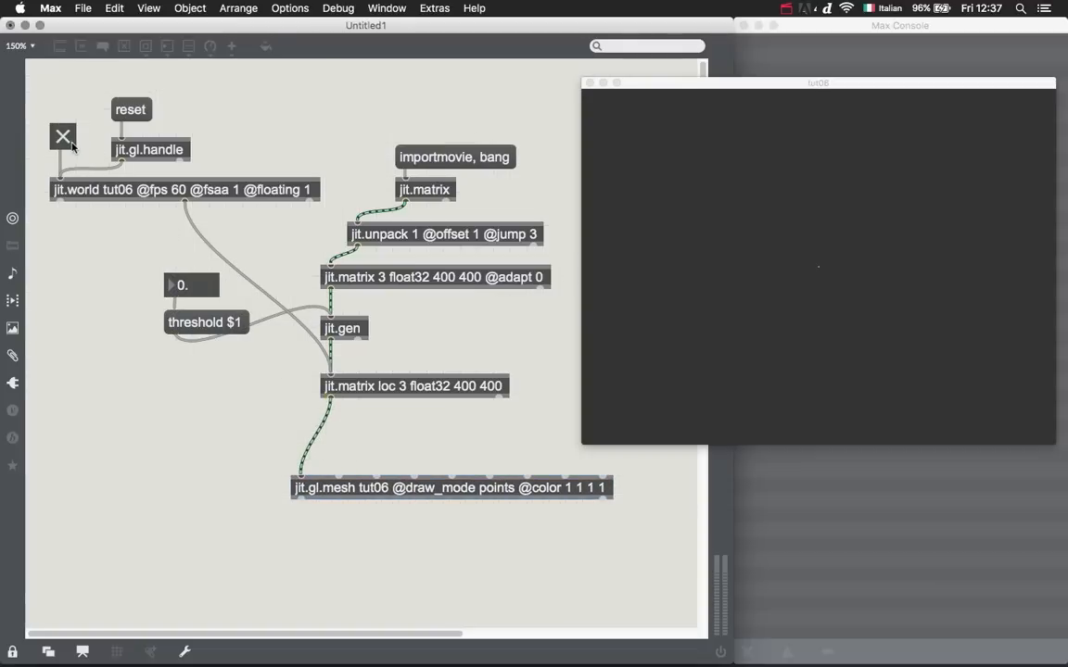
click(453, 156)
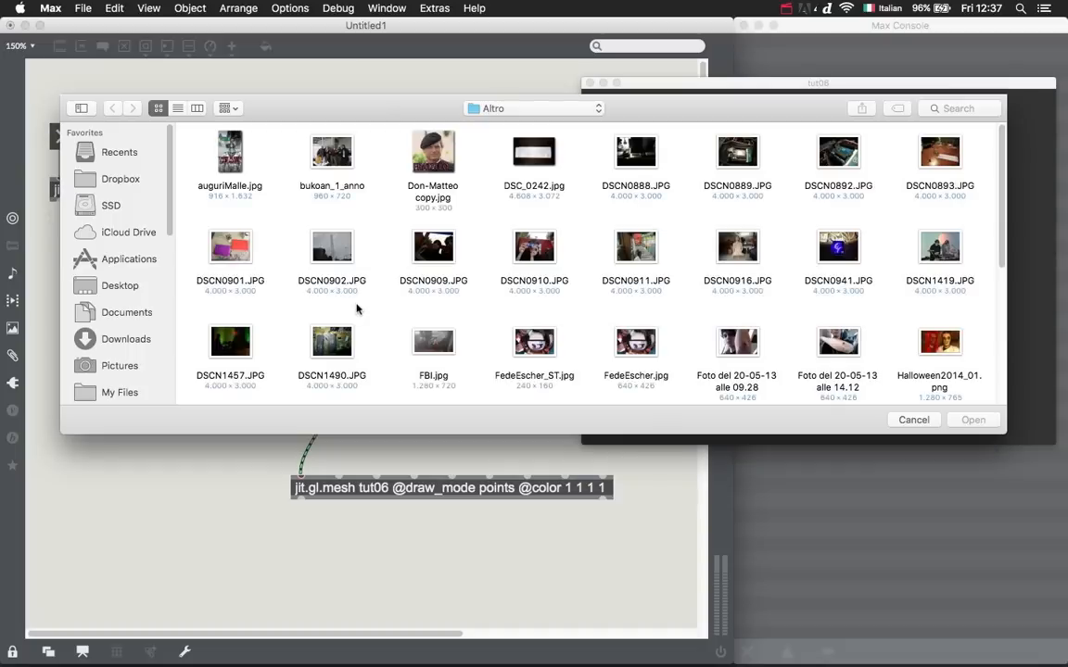
click(452, 158)
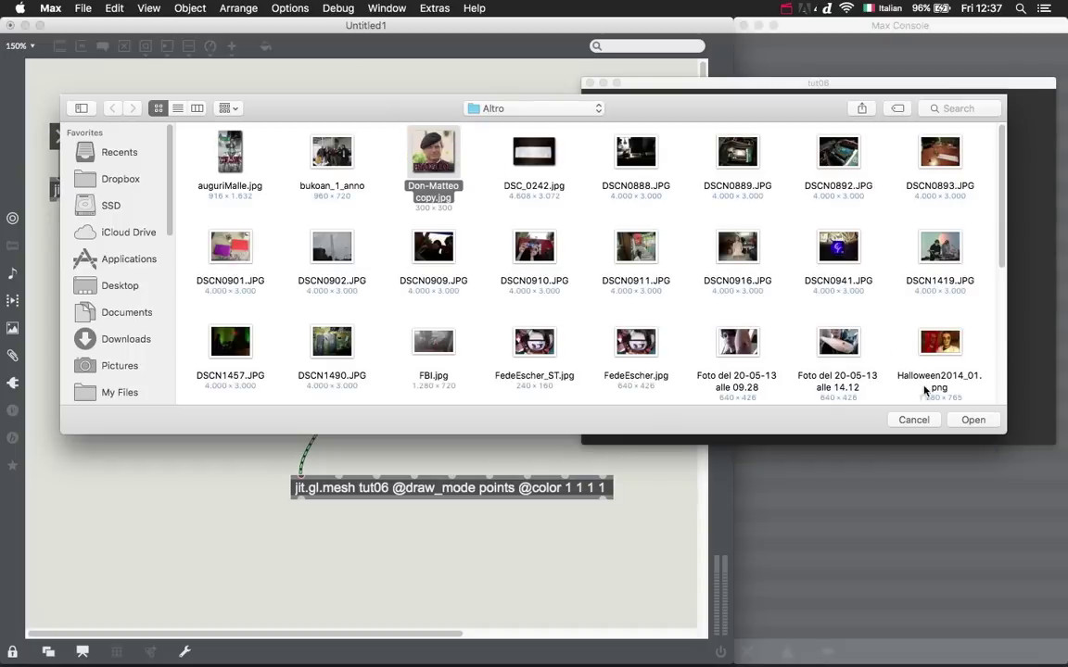
click(971, 420)
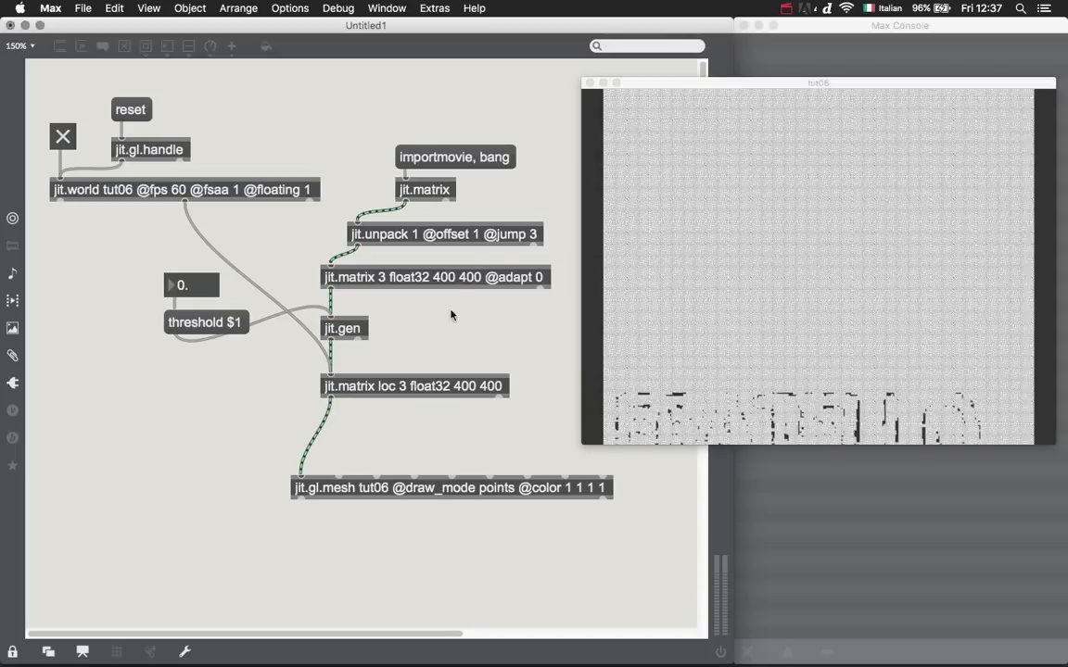
key(super+e)
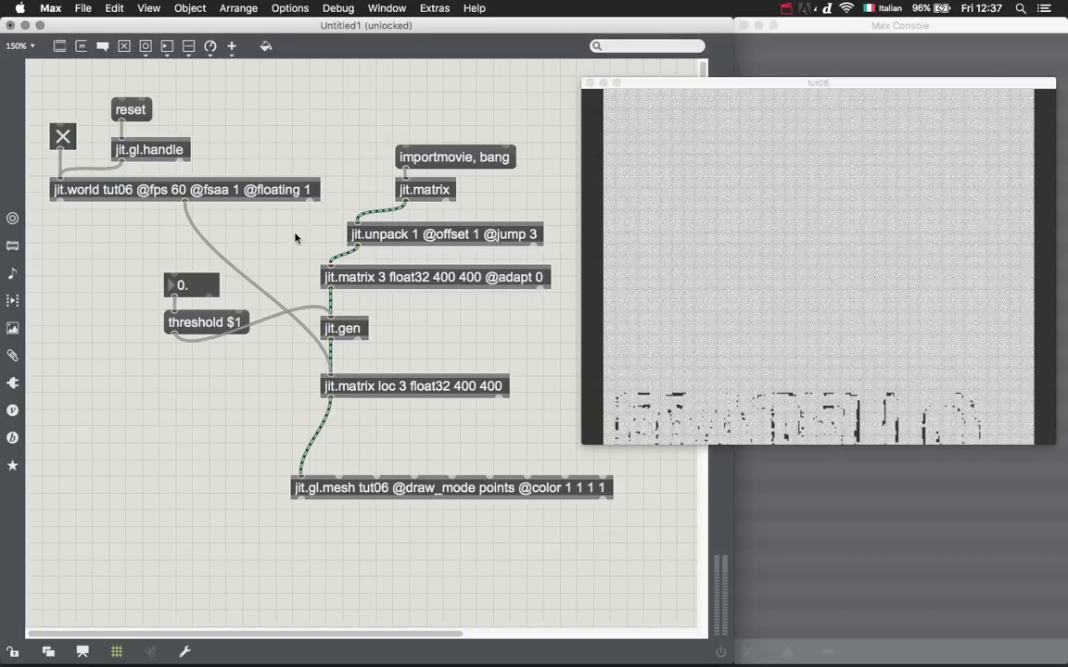
Add a button feeding jit.matrix 3 float32, lock the patch, and raise the threshold to 0.9.
key(b)
drag(309, 248, 293, 234)
click(834, 290)
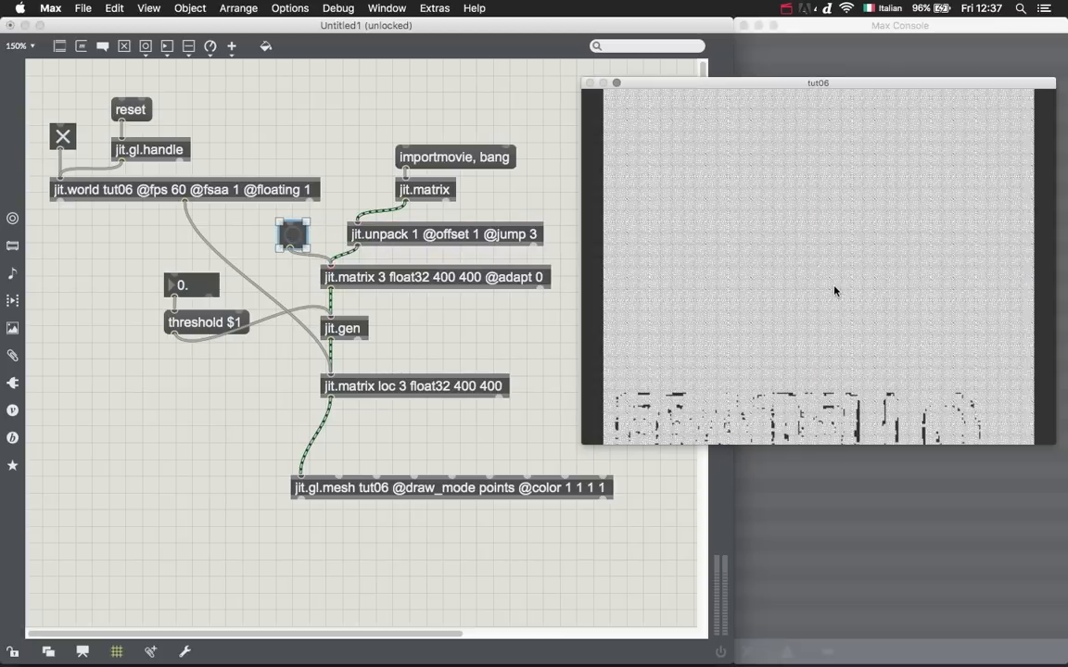
key(super+e)
drag(186, 286, 186, 278)
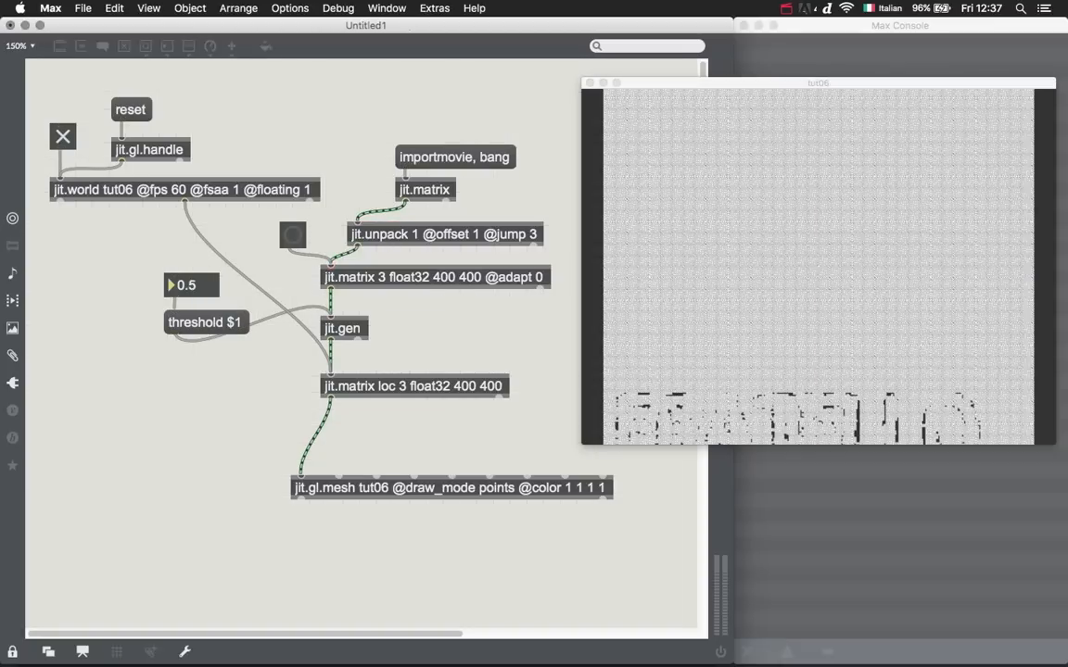
Bang the picture through, rotate the render, and wire the button to threshold $1.
click(293, 239)
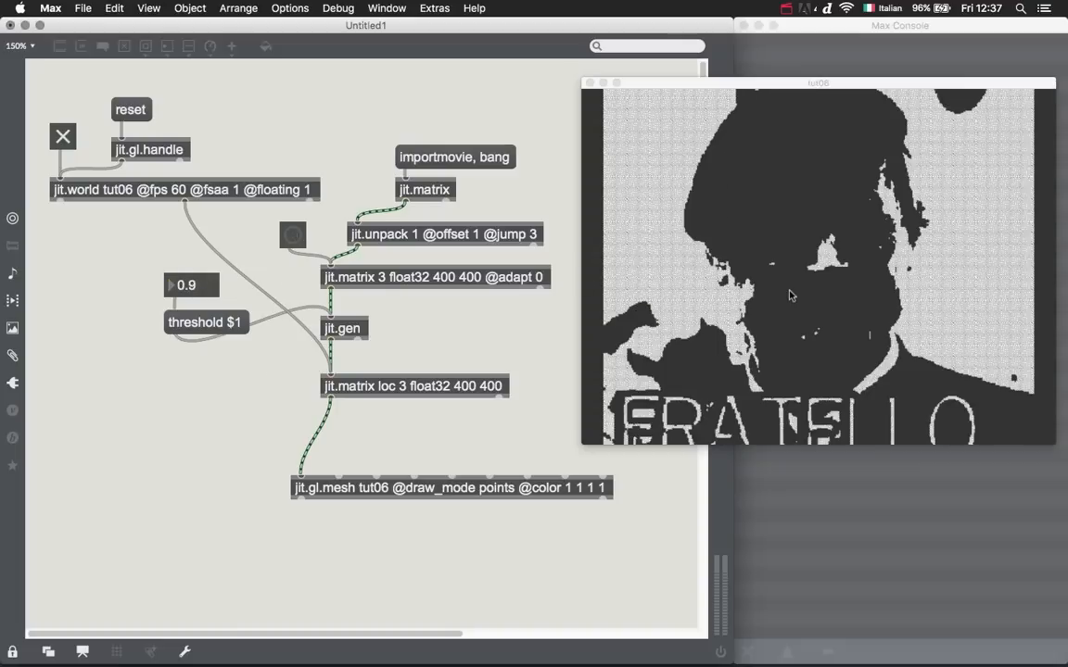
mouse_move(838, 295)
mouse_down()
mouse_move(806, 269)
mouse_move(895, 291)
mouse_move(845, 293)
mouse_move(732, 213)
mouse_move(786, 220)
mouse_up()
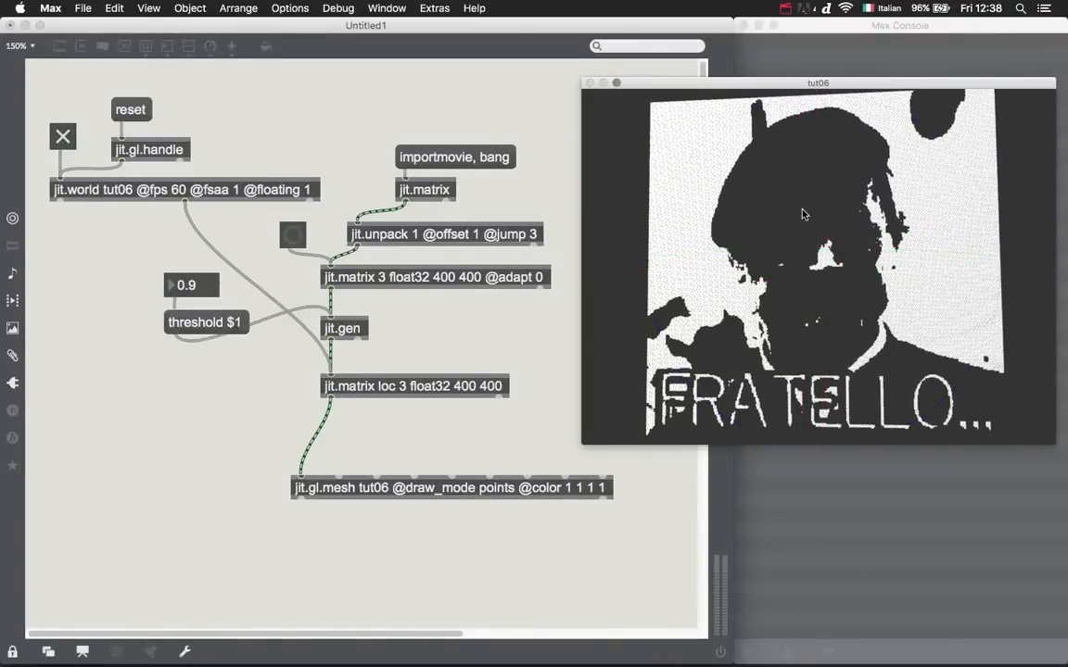
click(190, 285)
text(0.2)
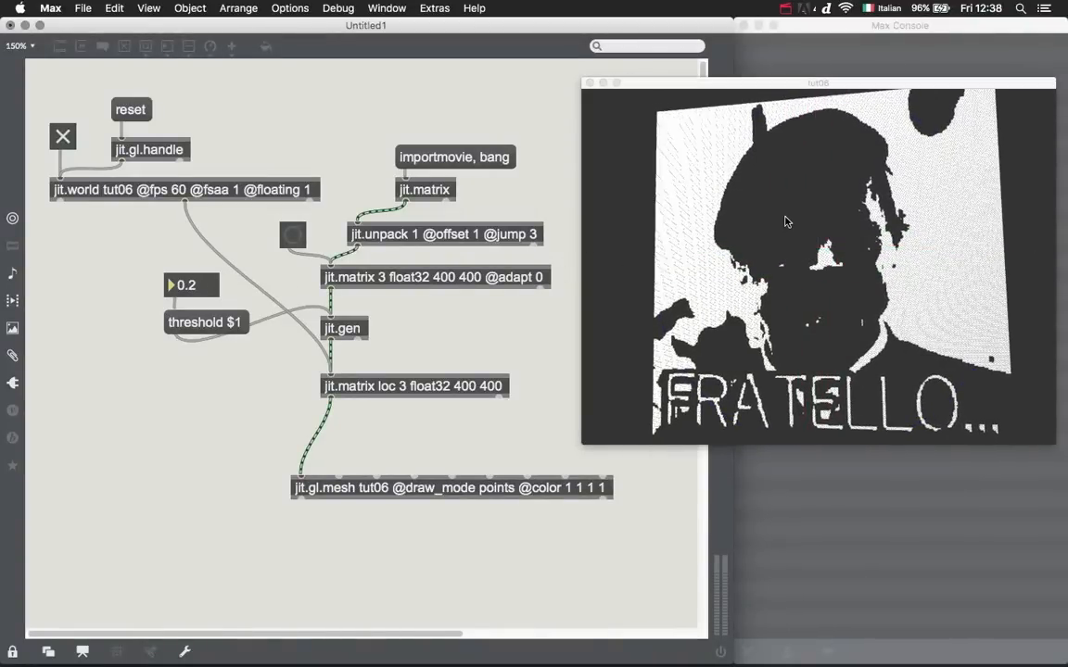
text(1.1)
key(Return)
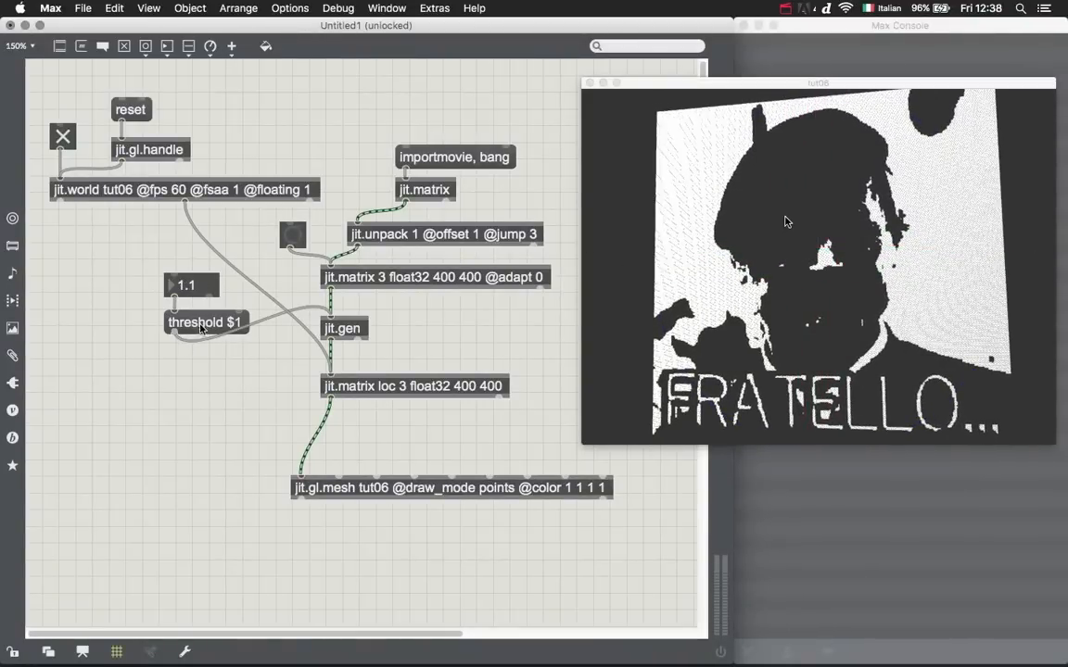
mouse_move(287, 244)
mouse_down()
mouse_move(173, 280)
mouse_move(190, 287)
mouse_up()
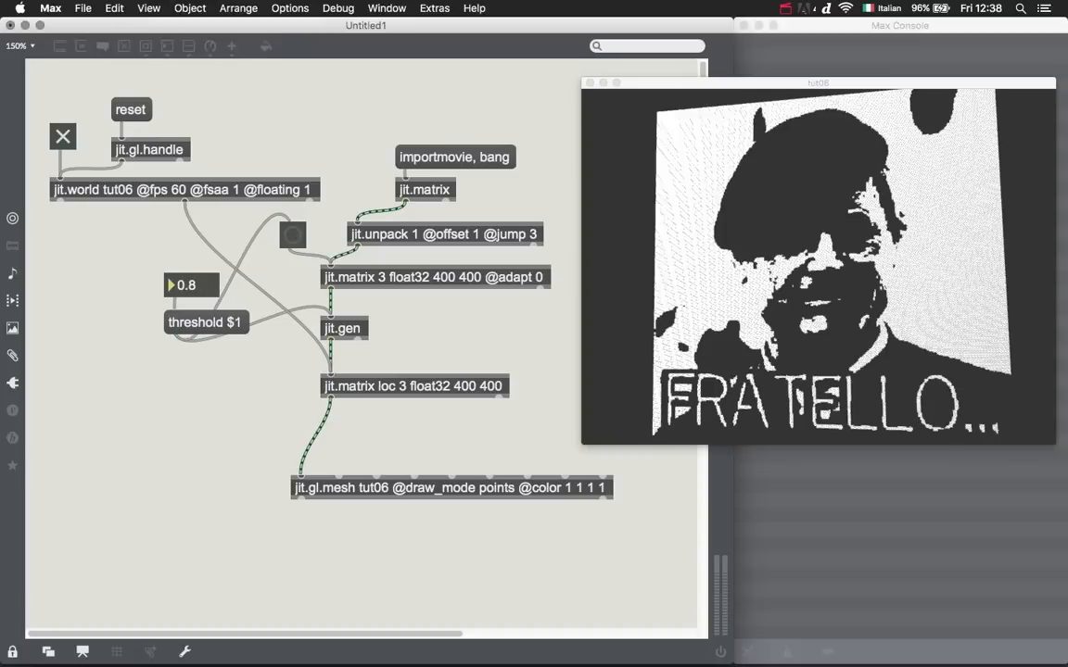
Sweep the threshold to 0.5 while tilting the render, then unlock the patch.
drag(866, 239, 824, 239)
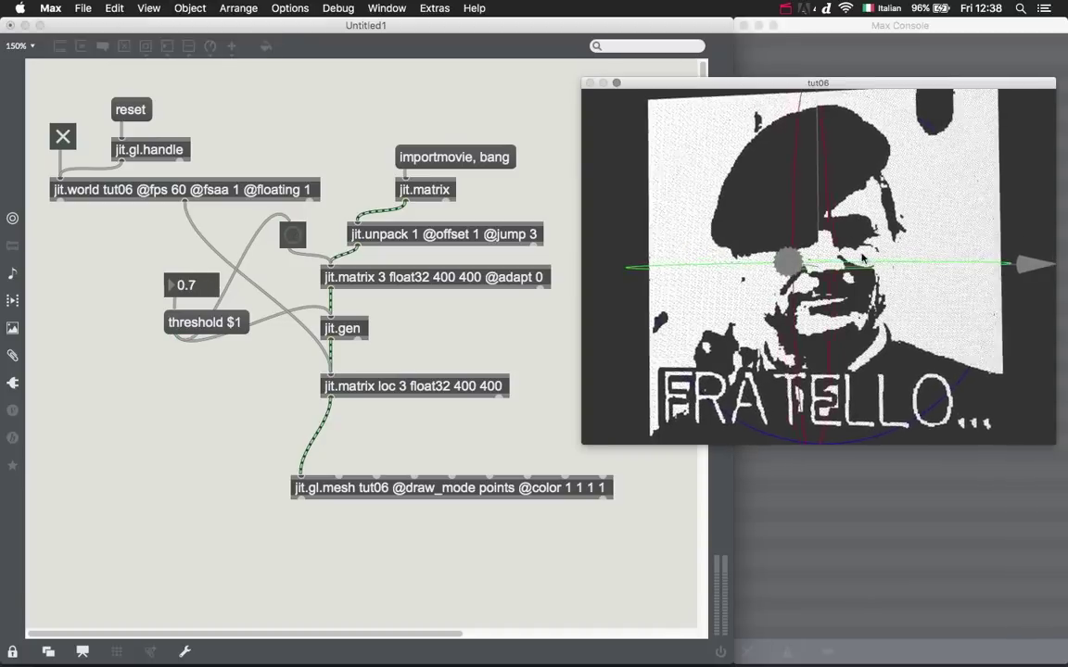
drag(192, 282, 193, 286)
drag(867, 248, 838, 249)
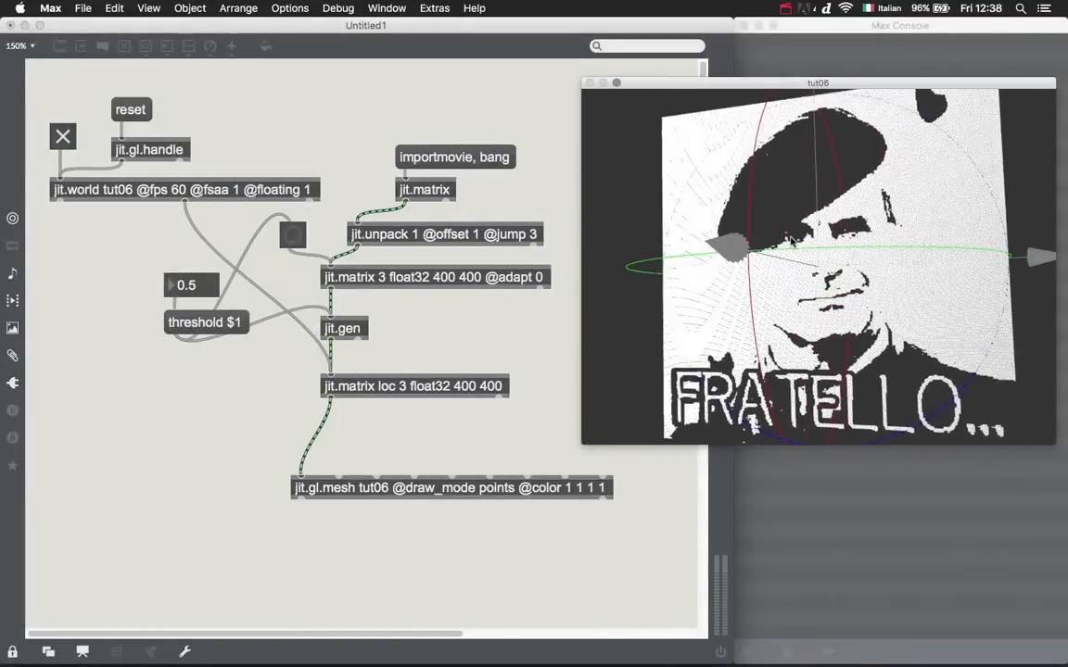
click(382, 519)
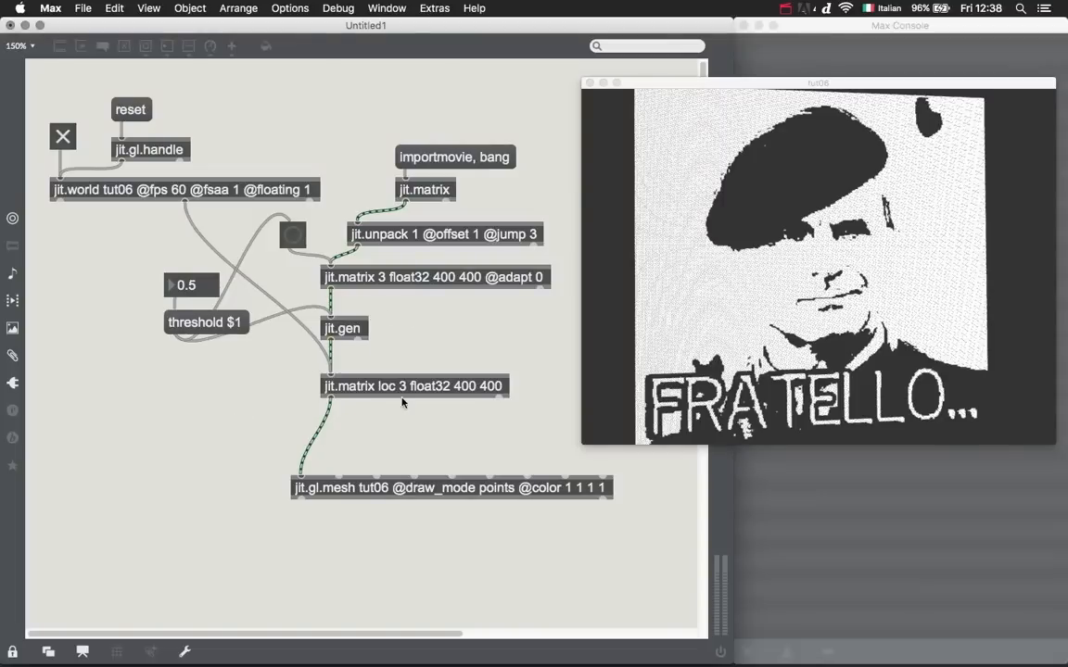
key(super+e)
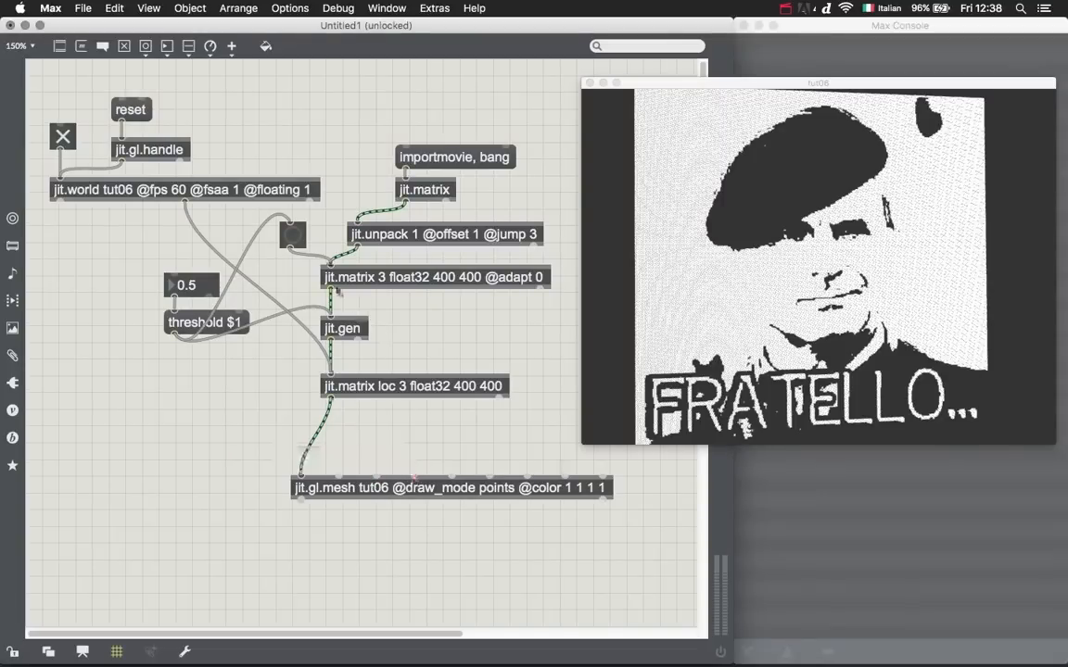
Feed jit.matrix 3 float32 output into jit.gl.mesh so the portrait renders in colour, and reset the view.
drag(331, 288, 408, 487)
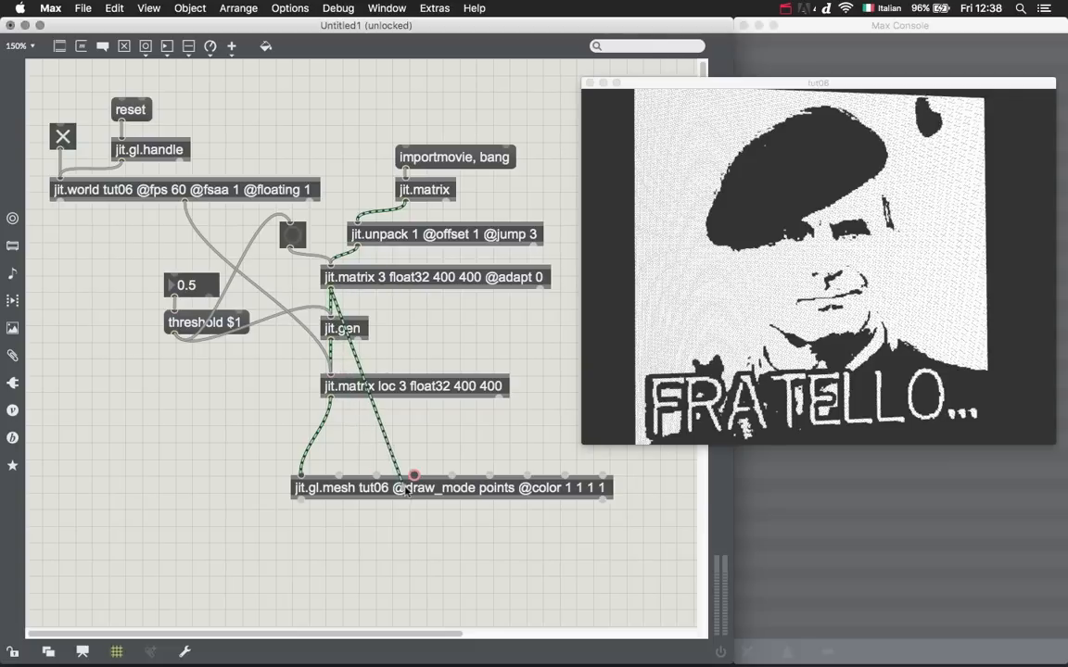
key(cmd+z)
key(cmd+e)
click(291, 236)
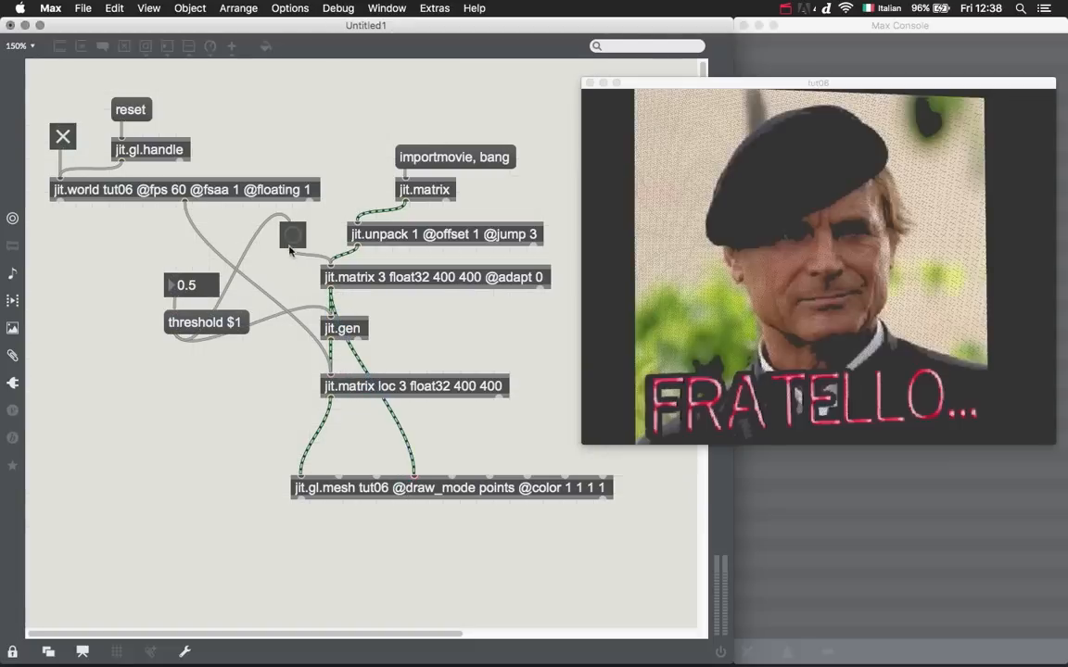
mouse_move(934, 244)
mouse_down()
mouse_move(860, 242)
mouse_move(830, 299)
mouse_up()
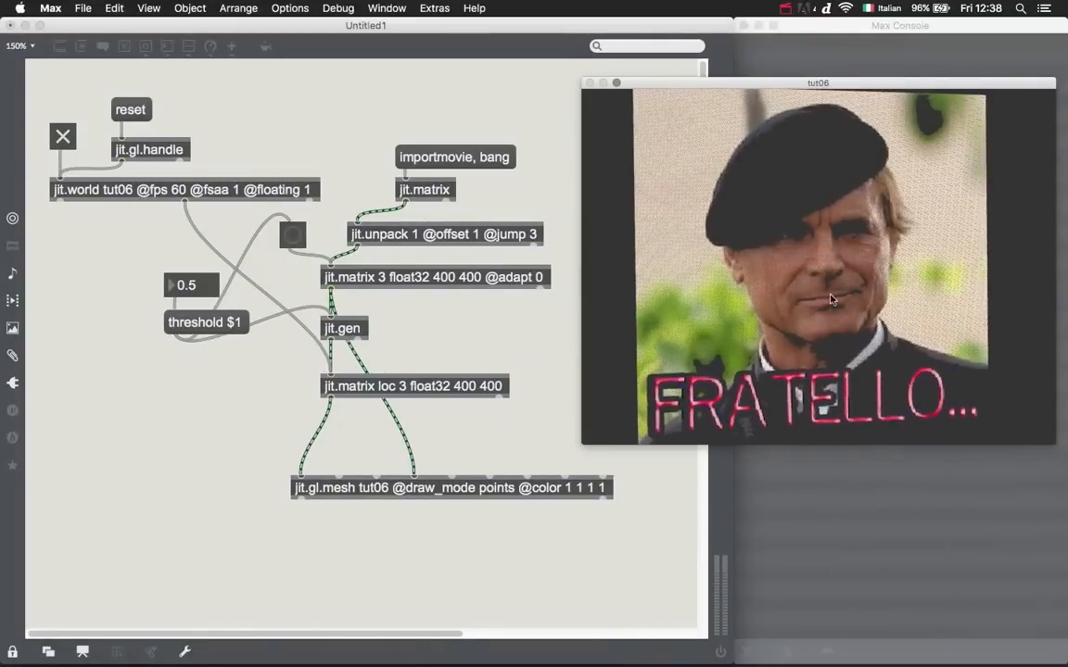
click(131, 109)
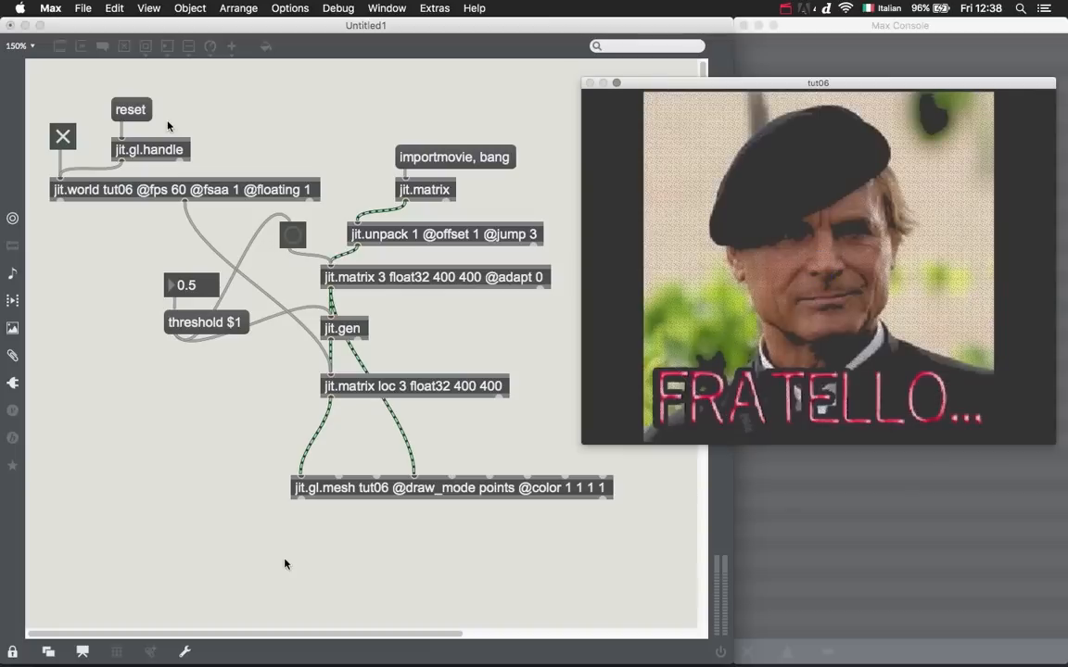
Move jit.matrix loc and jit.gl.mesh lower in the patch and relock it.
key(super+e)
drag(371, 489, 355, 507)
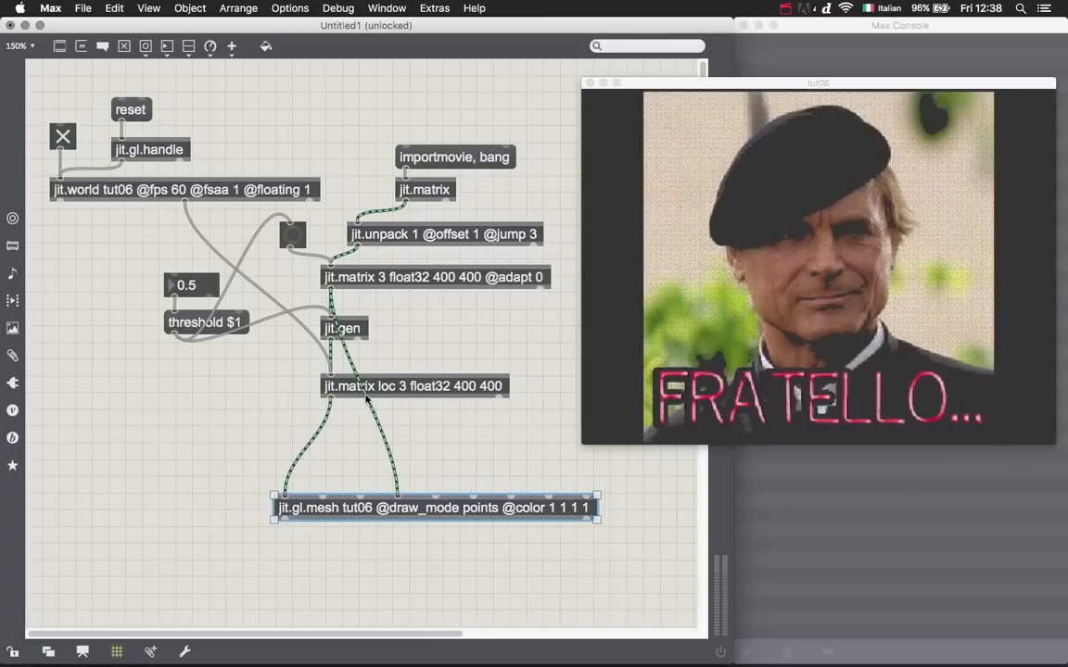
drag(379, 386, 352, 405)
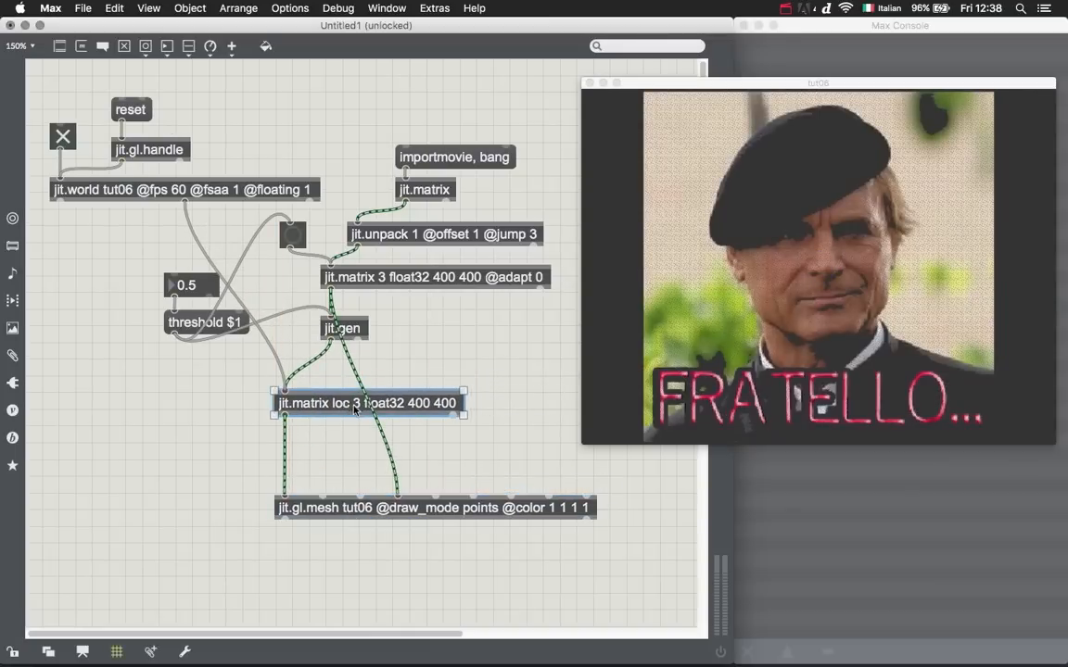
click(275, 293)
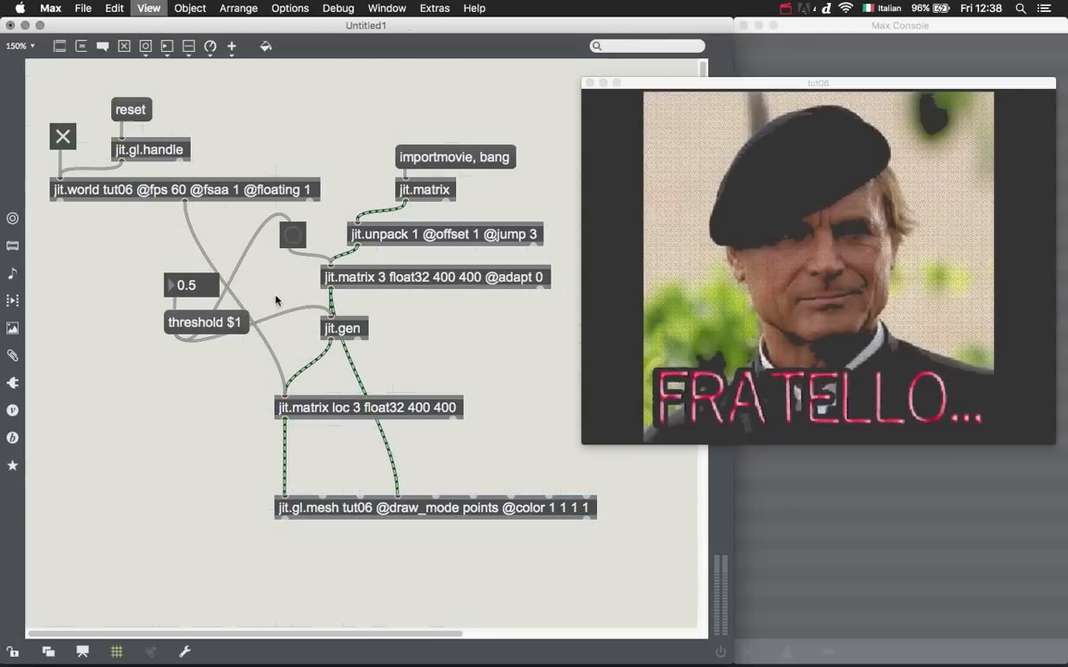
key(super+e)
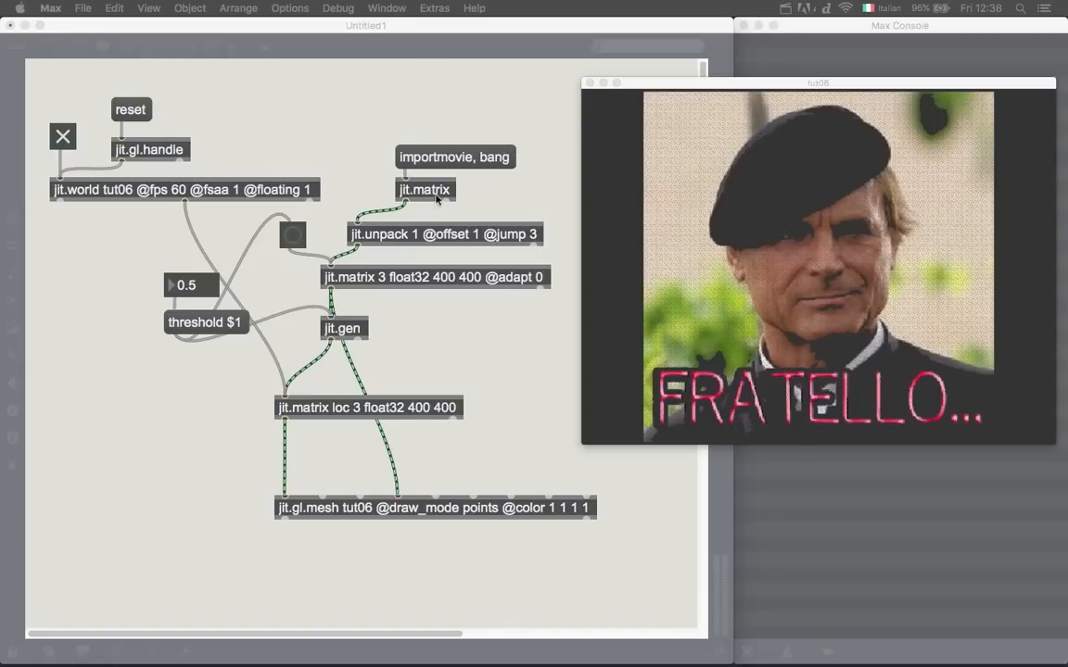
click(406, 540)
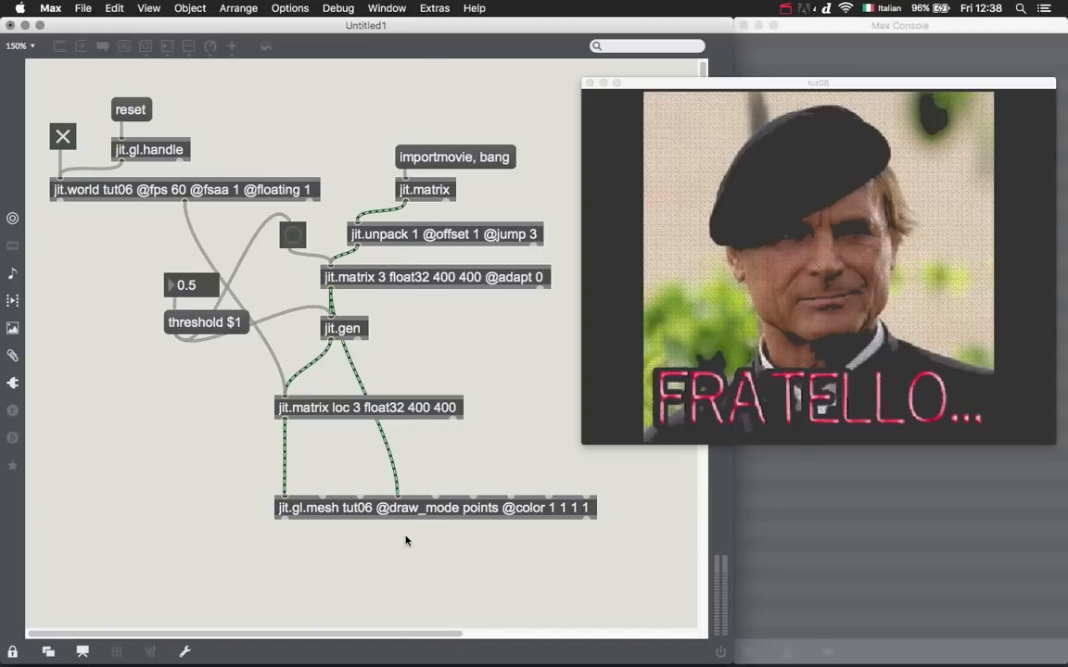
key(super+e)
drag(380, 512, 380, 545)
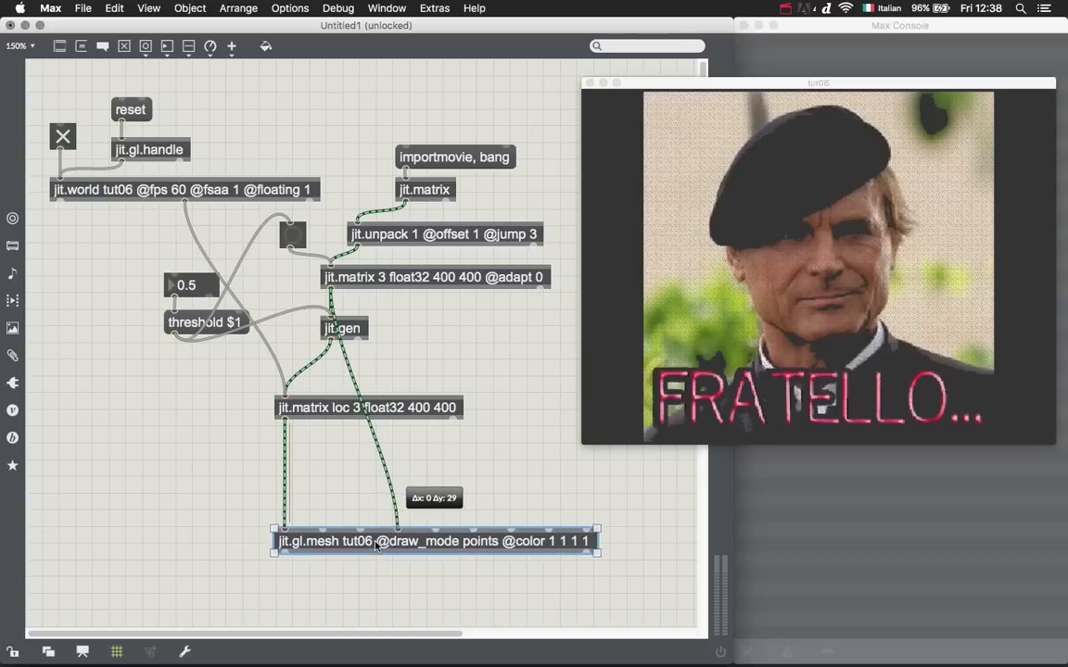
key(super+e)
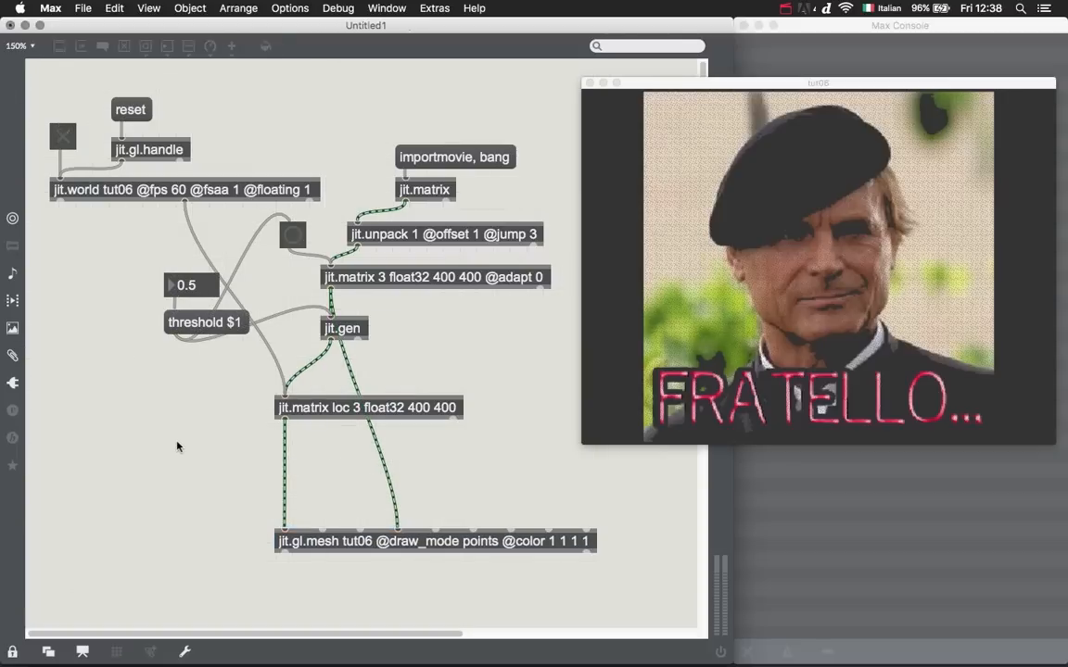
Abandon a save, then create a jit.gen particles object box.
key(super+s)
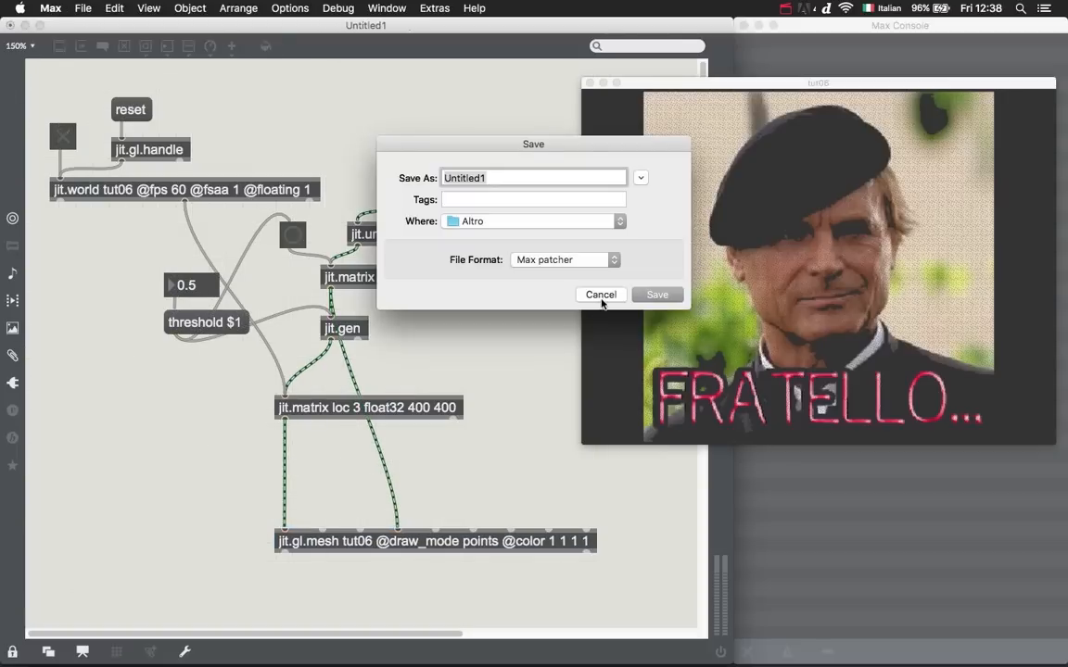
click(601, 295)
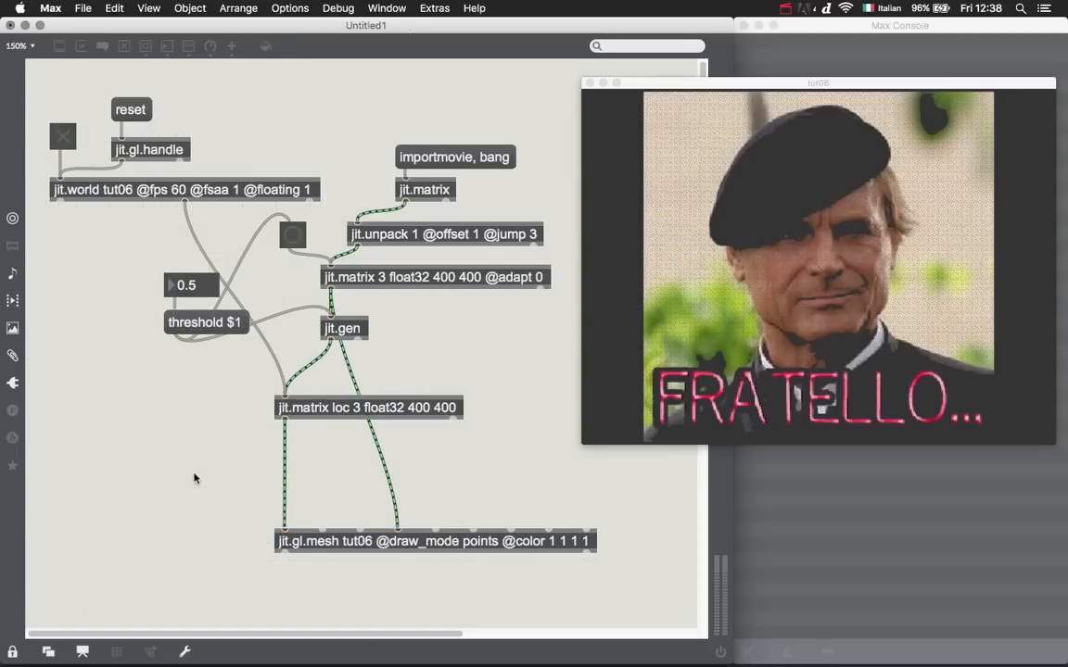
key(super+e)
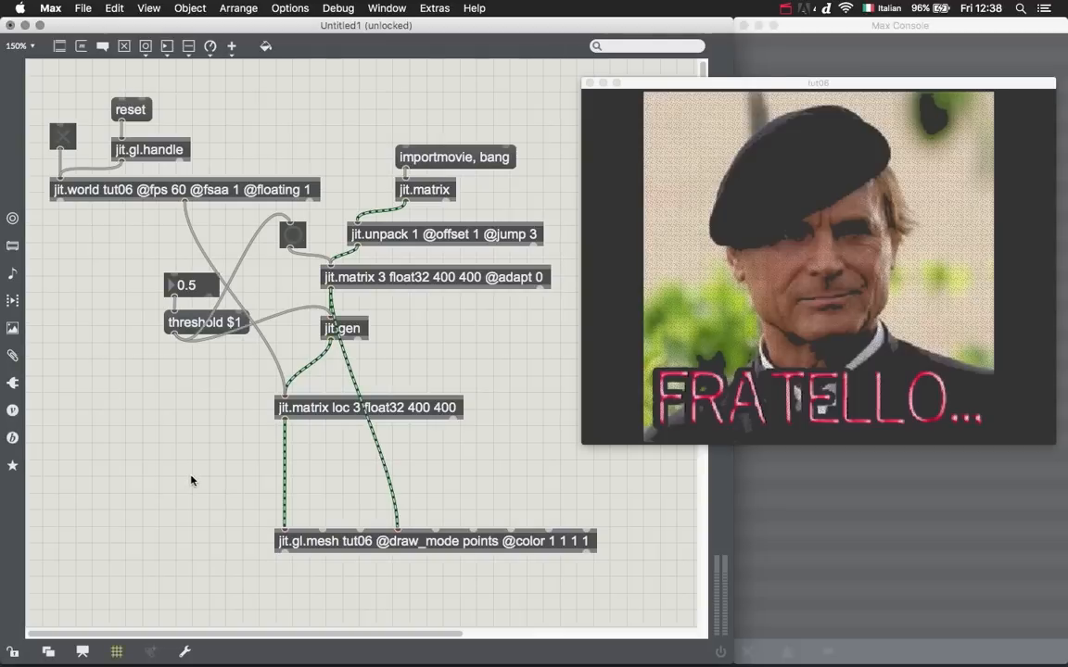
text(njit.gl.mesh)
text(jit.ge)
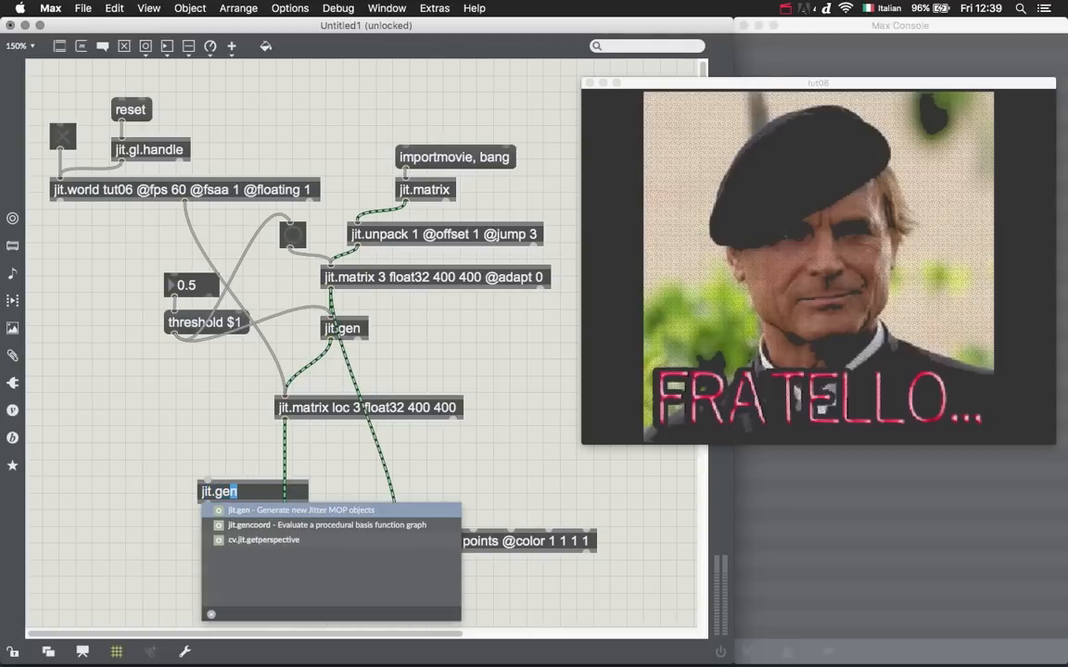
text(n)
key(Return)
key(Return)
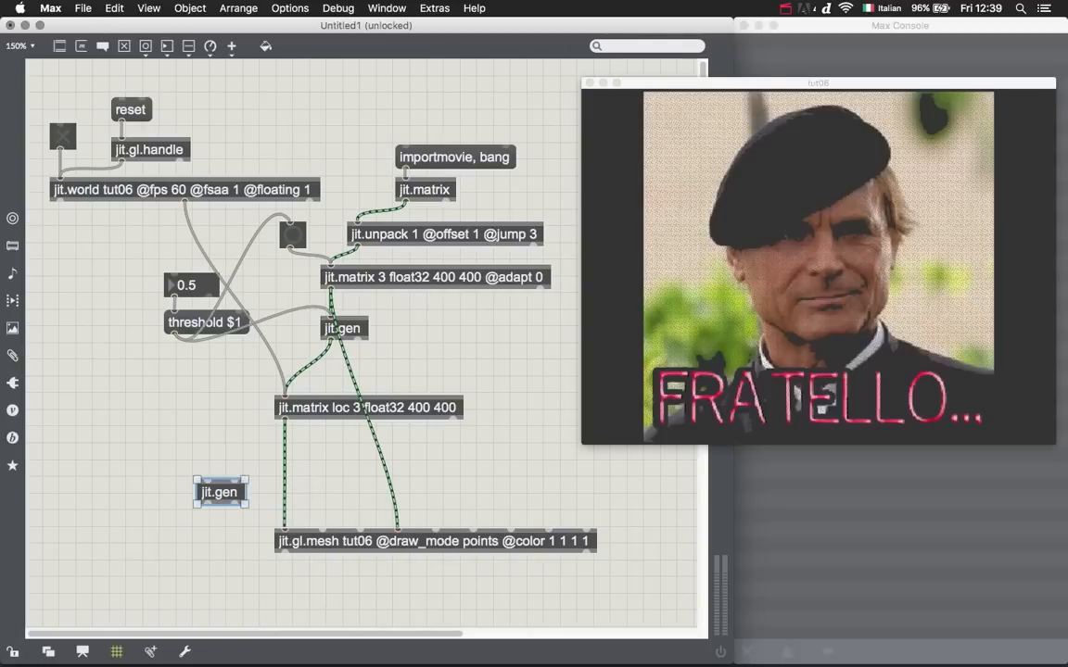
key(Return)
text(pa)
key(BackSpace)
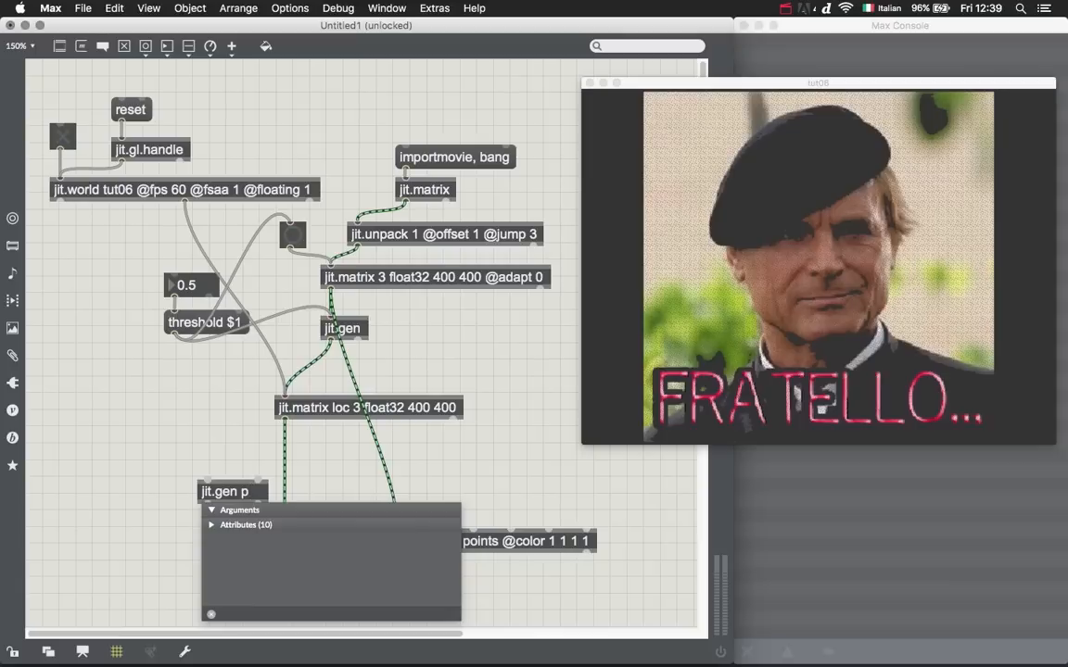
text(ticles)
key(Return)
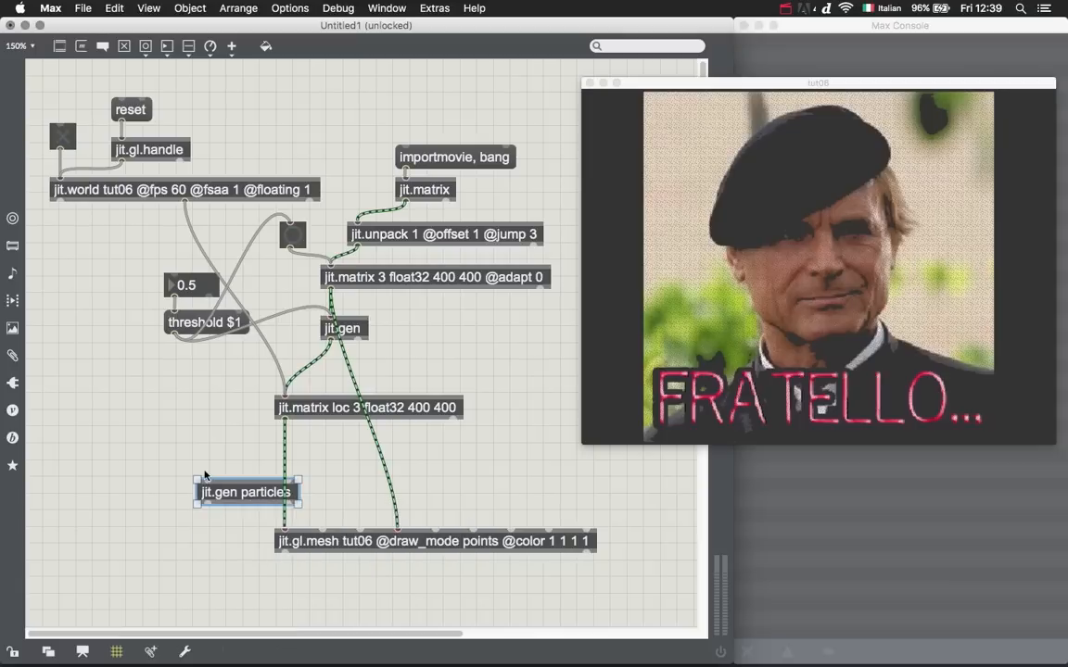
Replace loc's direct cord to jit.gl.mesh with a cord into jit.gen particles.
click(285, 464)
key(BackSpace)
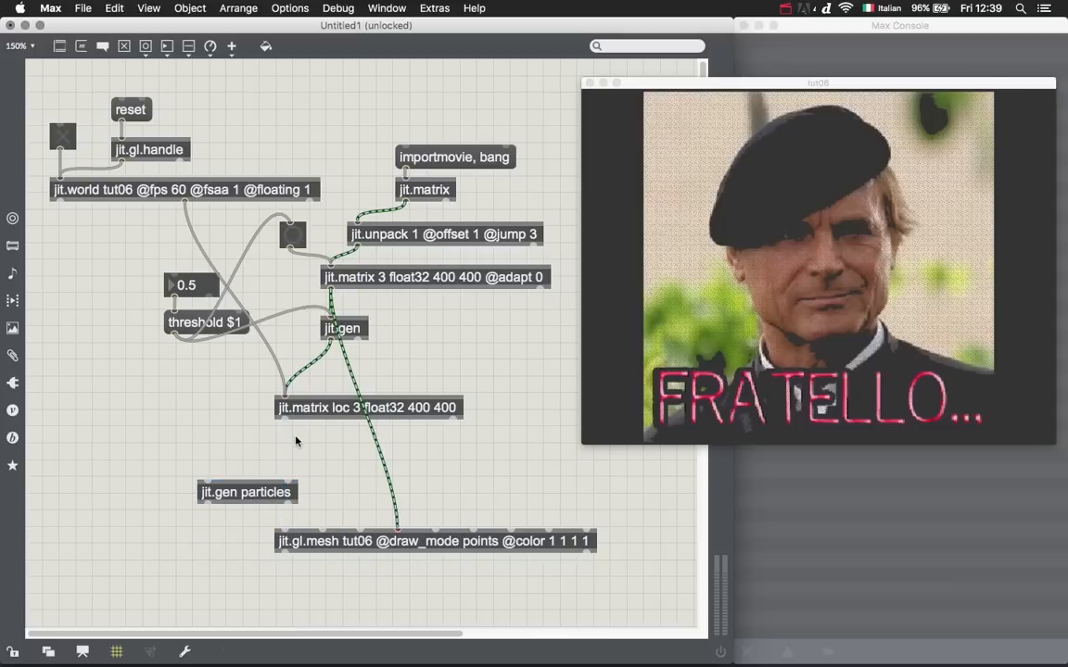
mouse_move(284, 418)
mouse_down()
mouse_move(247, 482)
mouse_move(206, 485)
mouse_move(323, 466)
mouse_up()
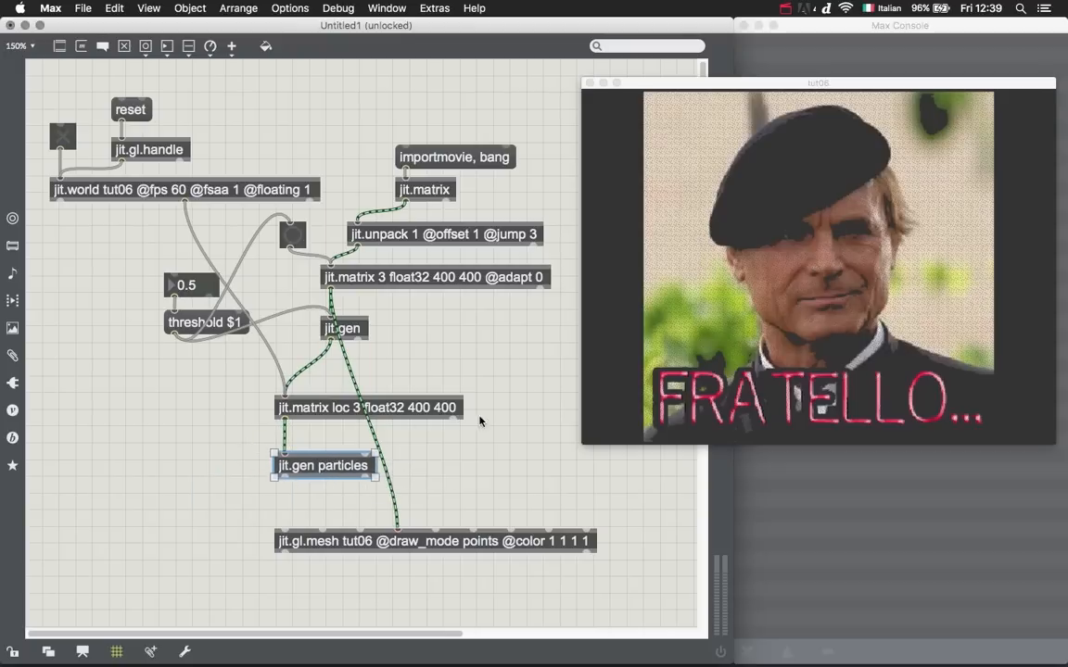
Create jit.matrix vel 3 float32 400 400 and move it left of jit.matrix loc.
drag(639, 82, 661, 84)
click(509, 412)
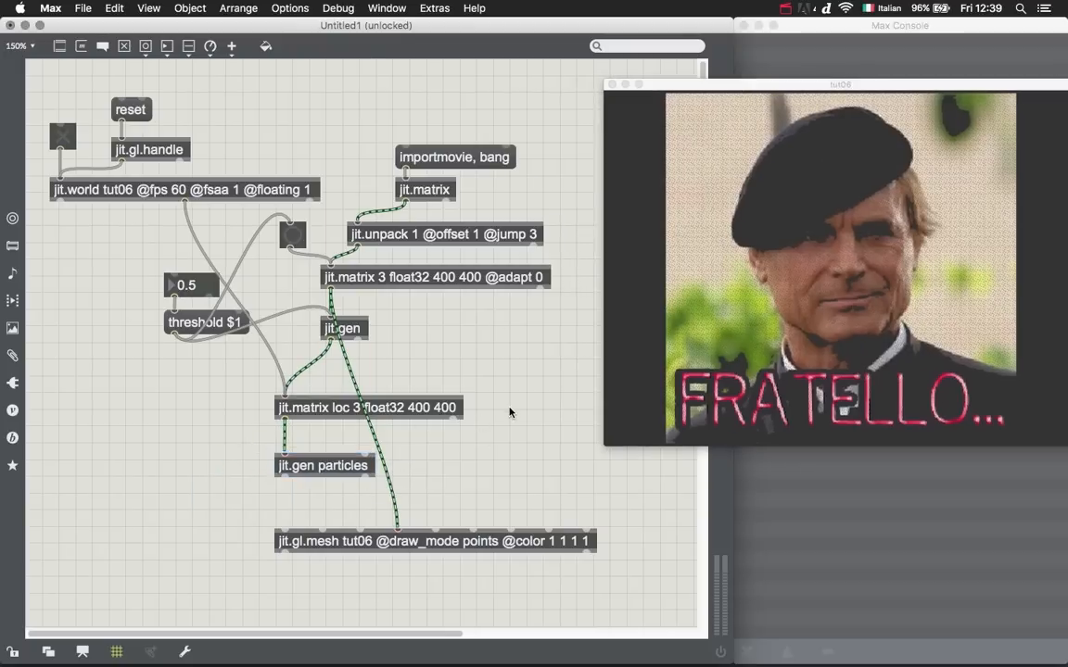
text(n)
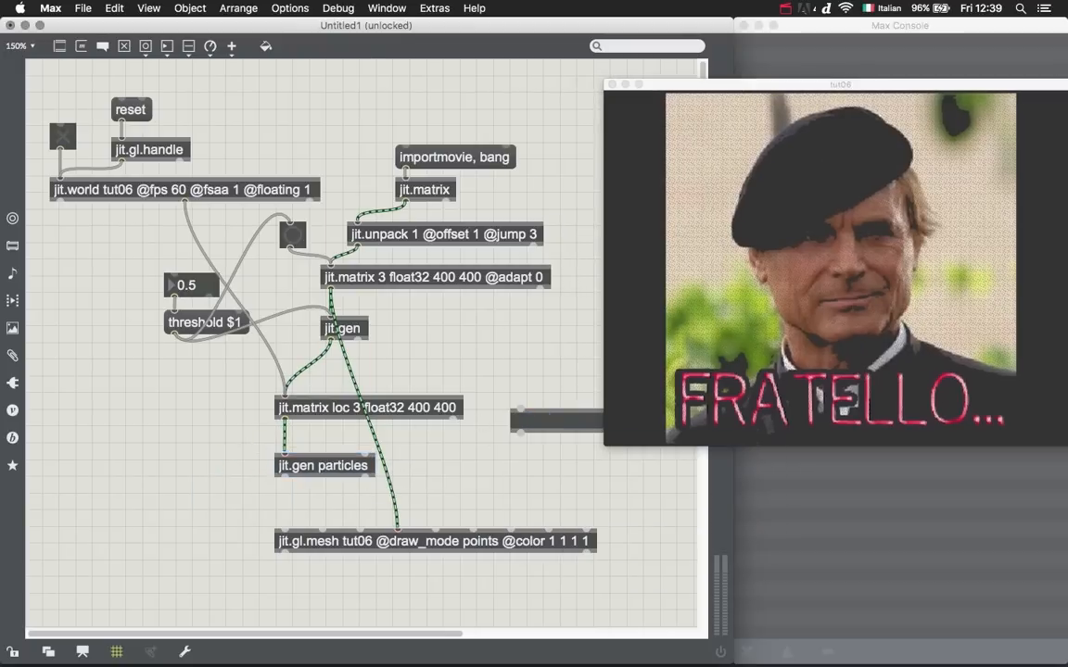
text(jit.genmatrix)
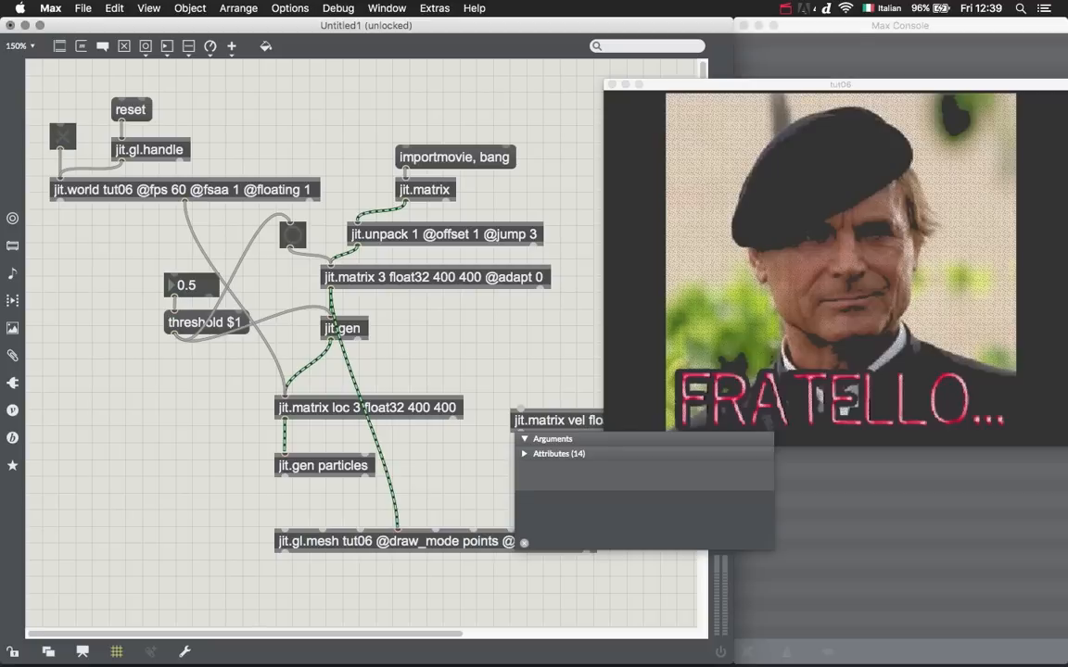
key(Return)
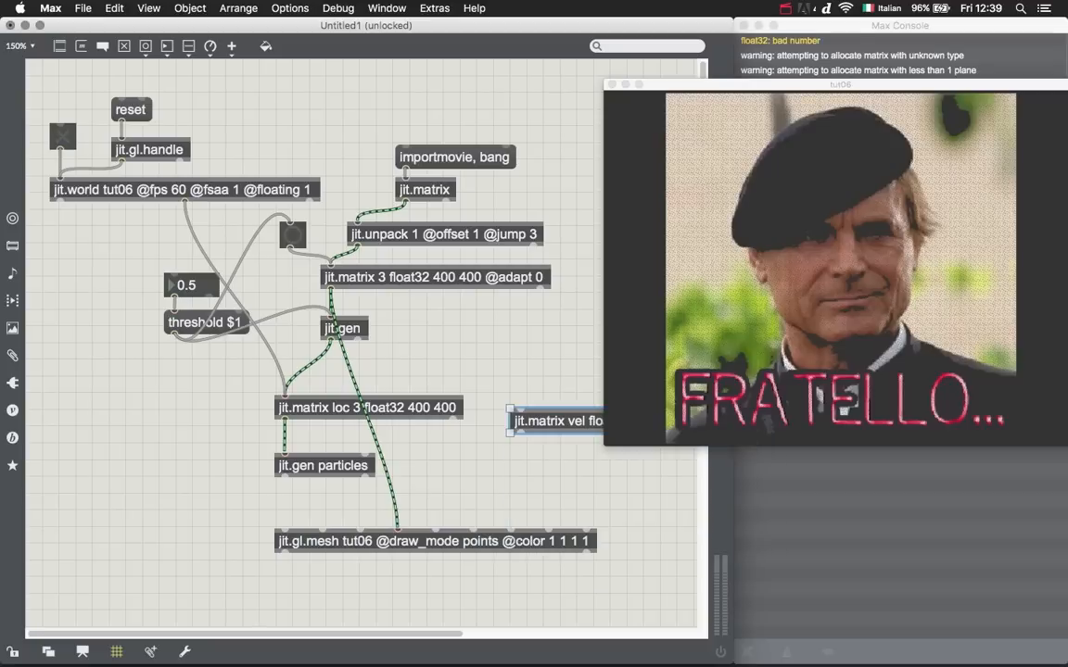
drag(519, 421, 445, 452)
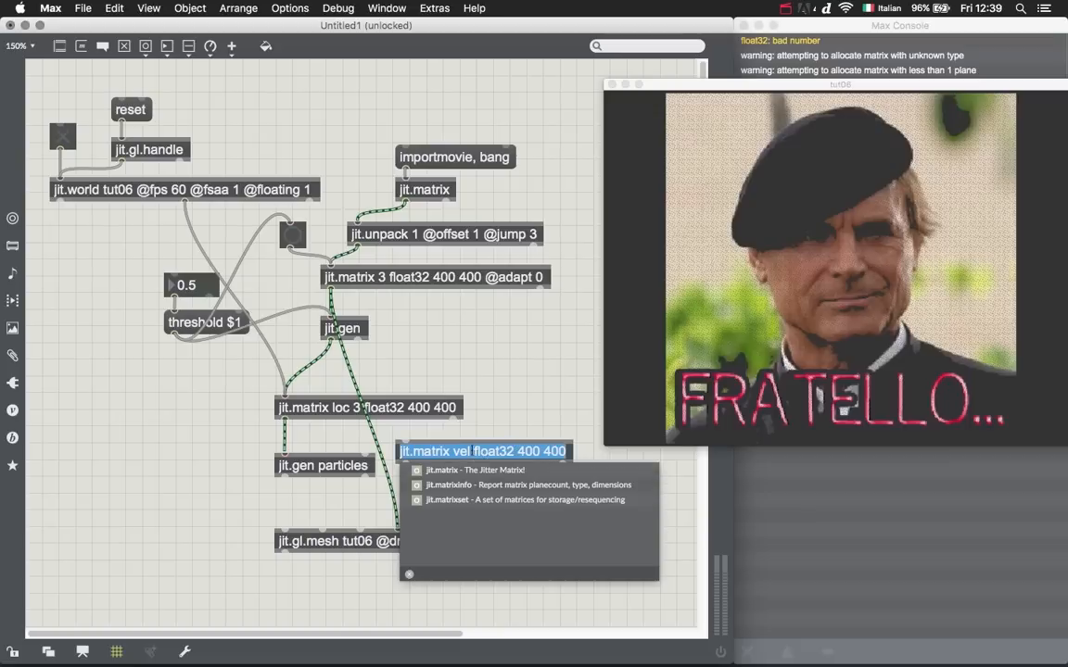
text(3)
key(Return)
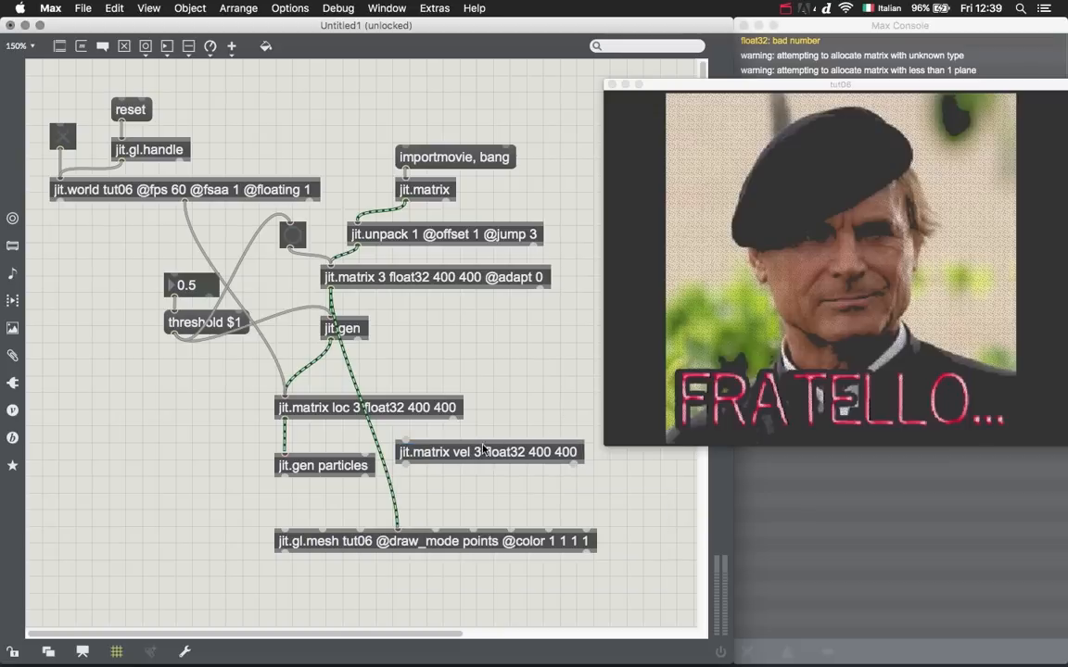
drag(483, 451, 146, 407)
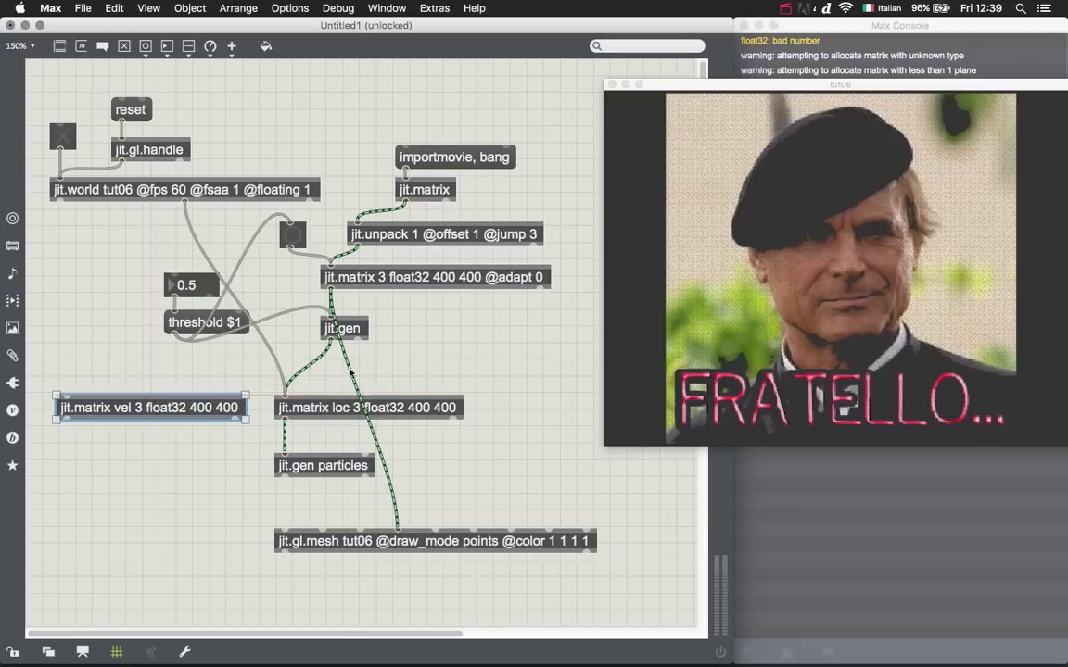
Connect jit.world's outlet into the vel matrix's inlet.
click(184, 200)
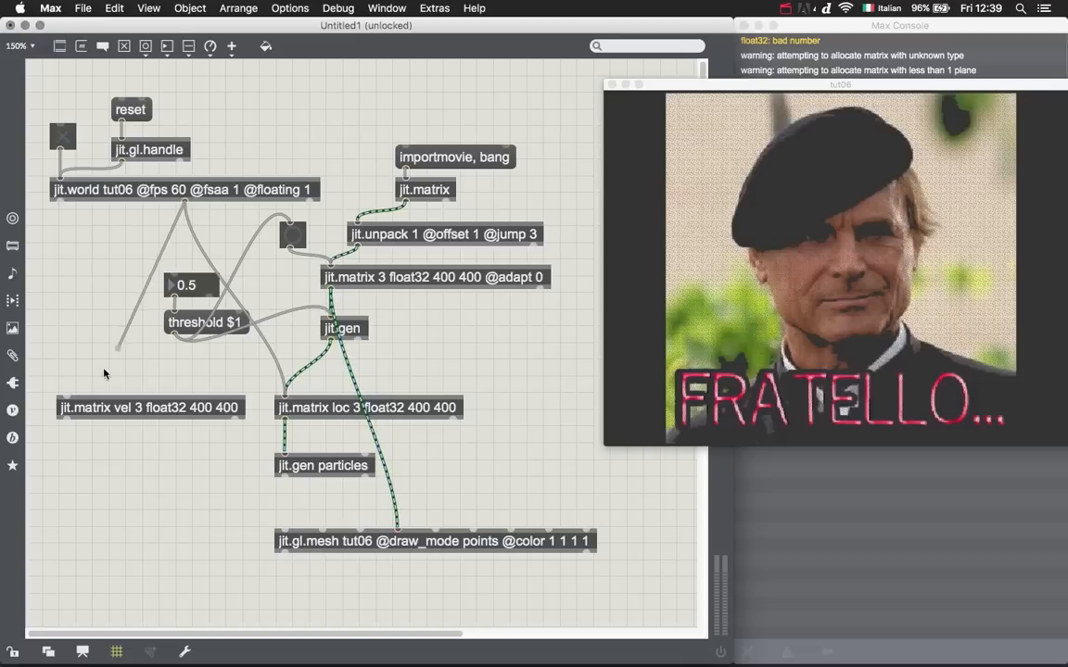
click(65, 400)
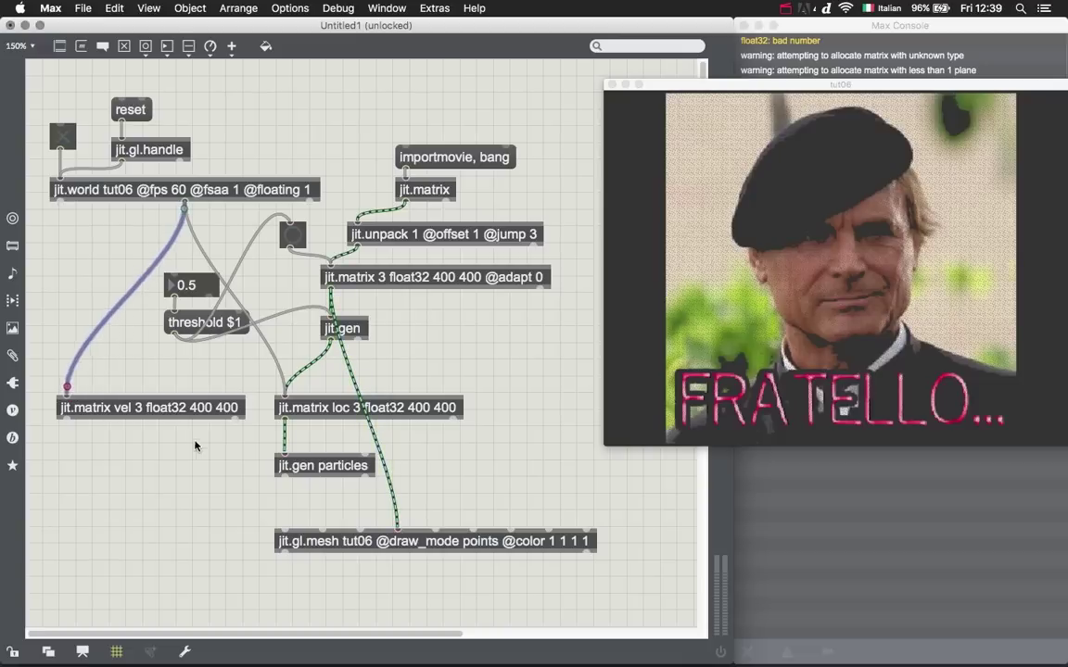
Inside the jit.gen particles patch, remove the old + object and spread out in 2.
double_click(325, 466)
click(184, 192)
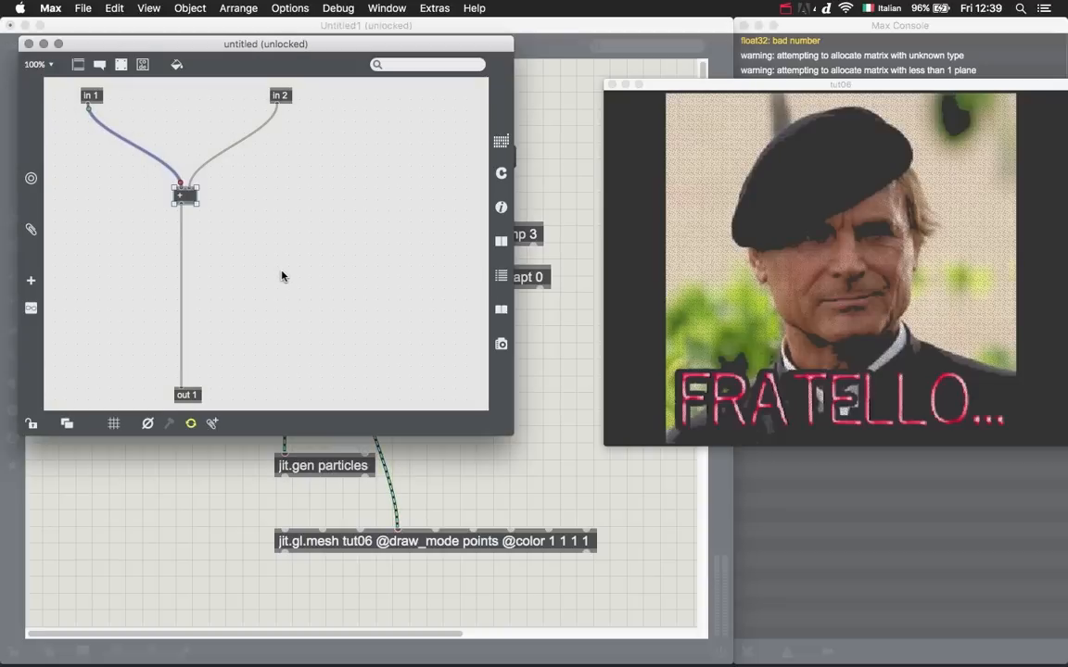
key(BackSpace)
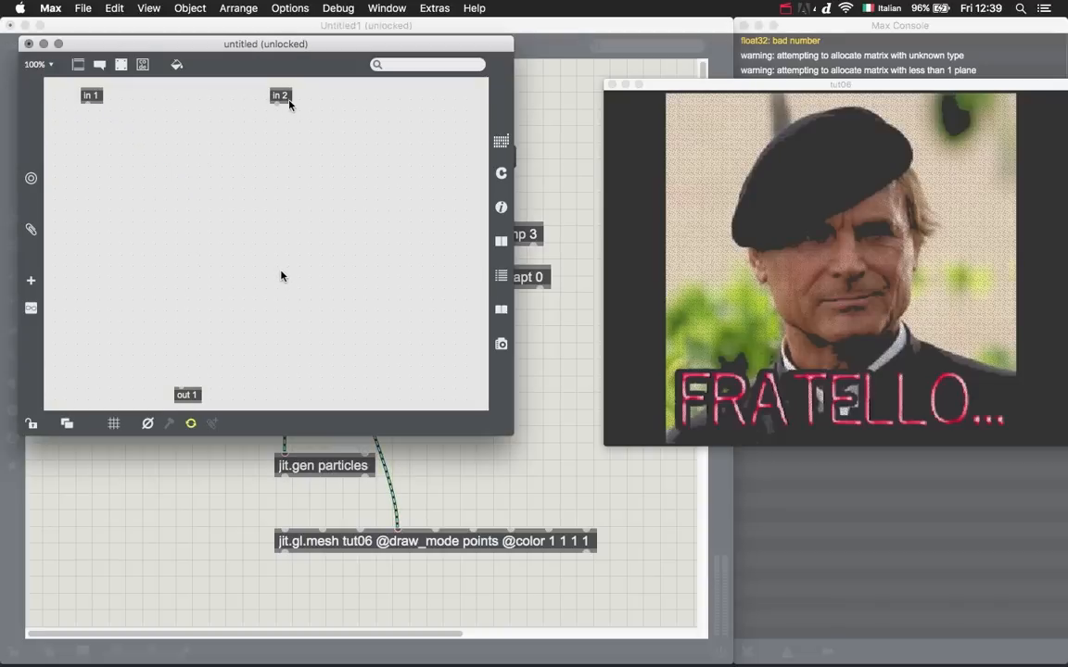
drag(280, 95, 330, 95)
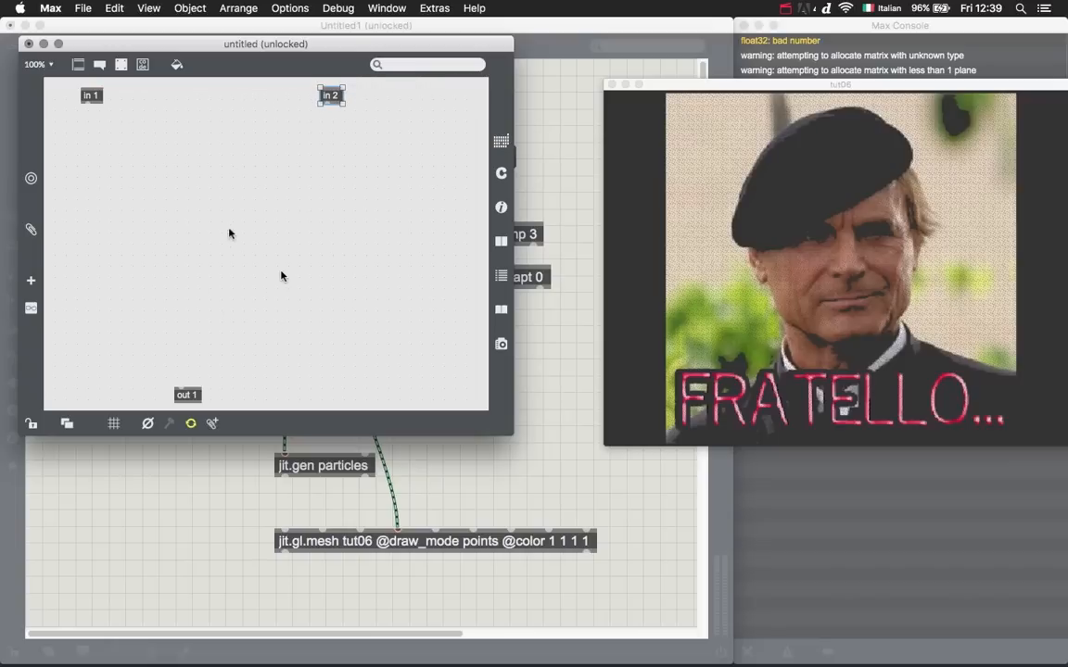
click(204, 179)
drag(209, 44, 227, 54)
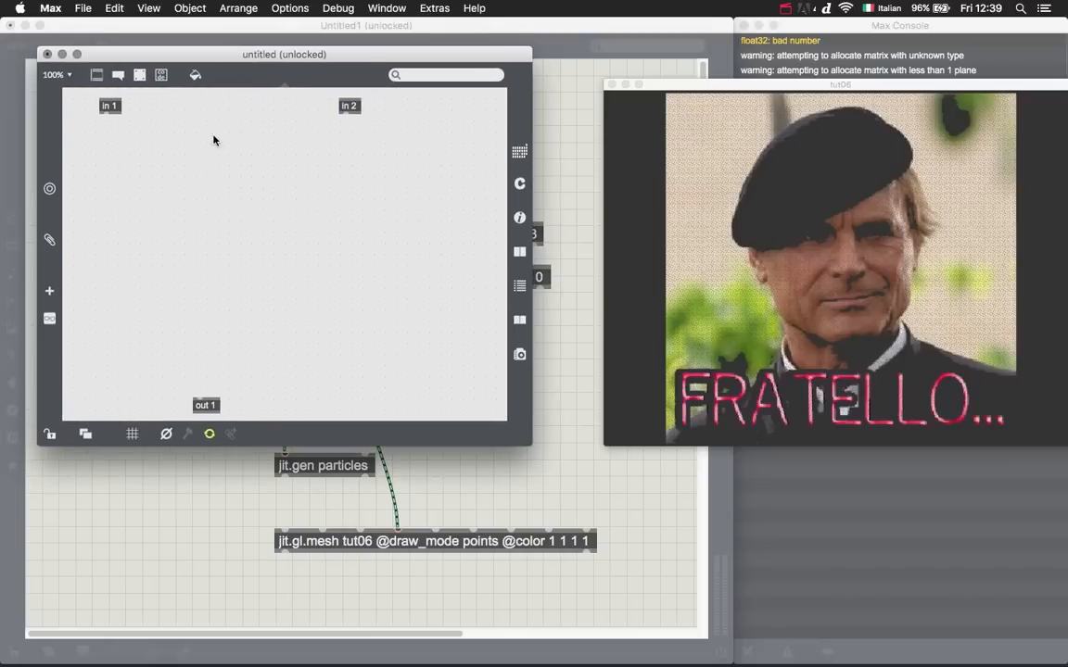
Add a param force 0 0 0 object on the top row beside in 1.
double_click(225, 148)
text(param)
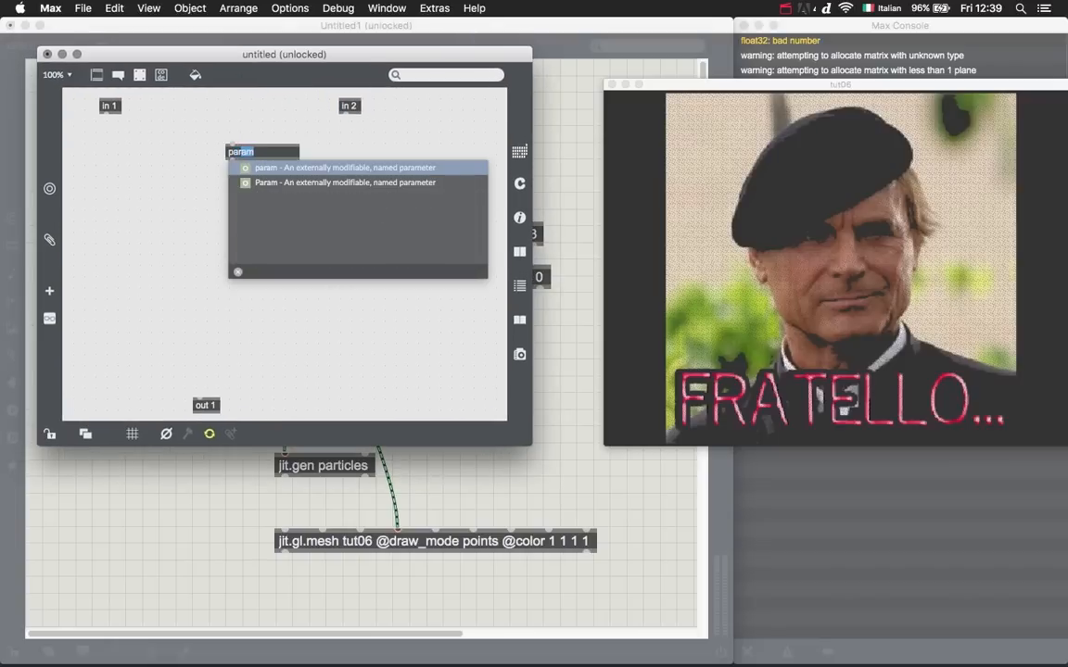
key(super+equal)
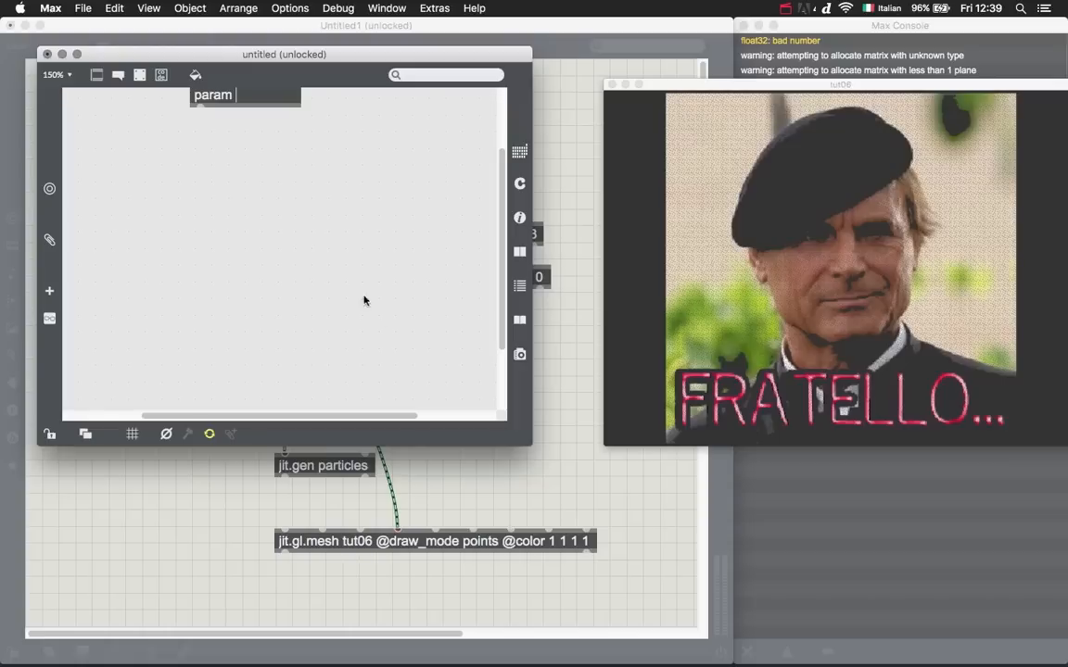
key(Return)
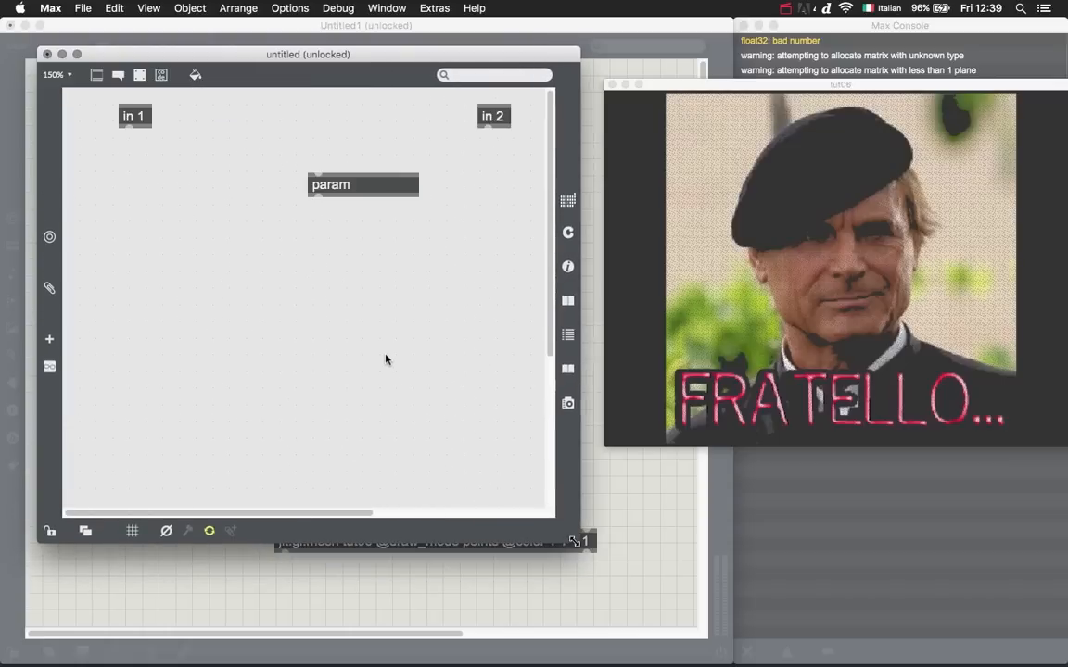
scroll(386, 359, down, 3)
scroll(333, 404, down, 3)
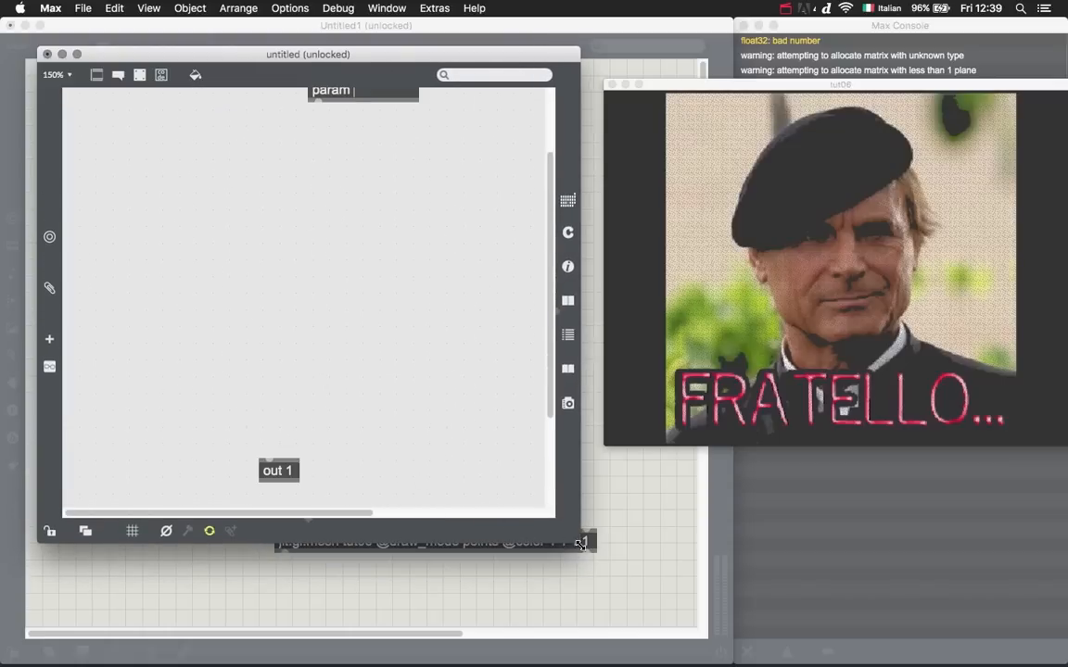
drag(582, 543, 612, 584)
scroll(380, 445, up, 3)
scroll(306, 464, up, 3)
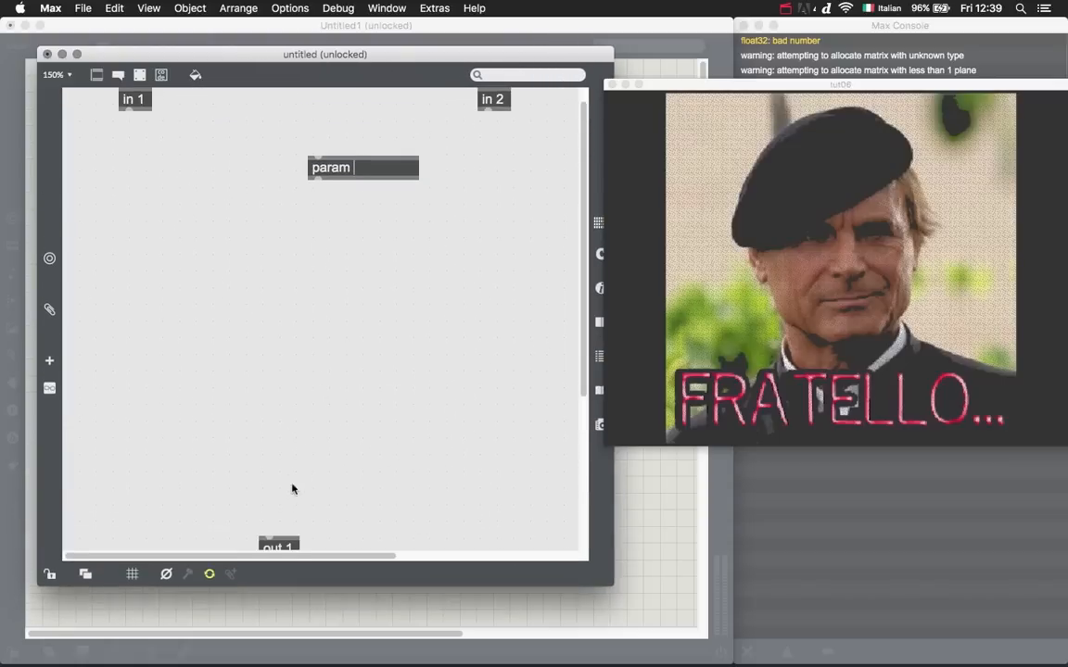
drag(278, 545, 273, 412)
click(334, 185)
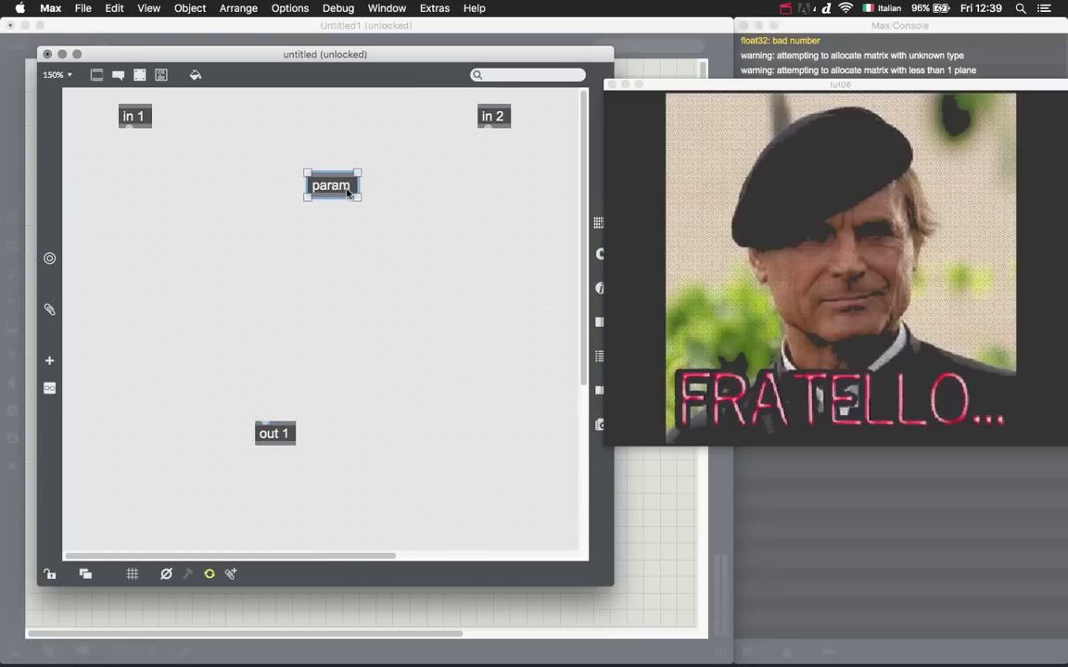
double_click(350, 192)
text(fpr)
text(orc)
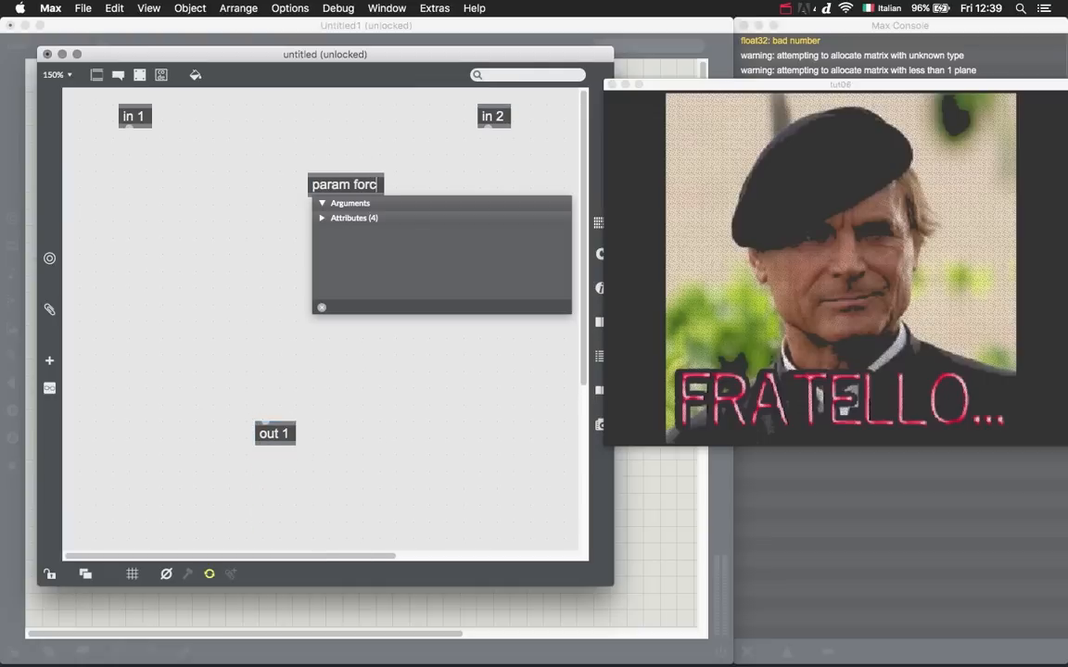
text(e 0 0 0)
key(Return)
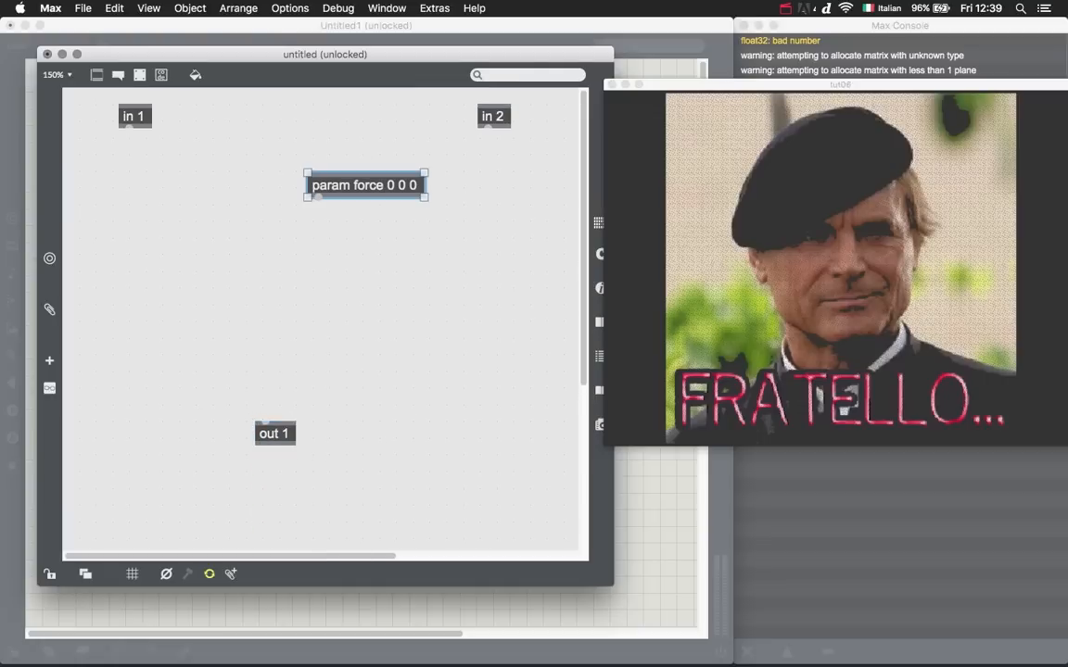
drag(374, 195, 341, 125)
click(368, 163)
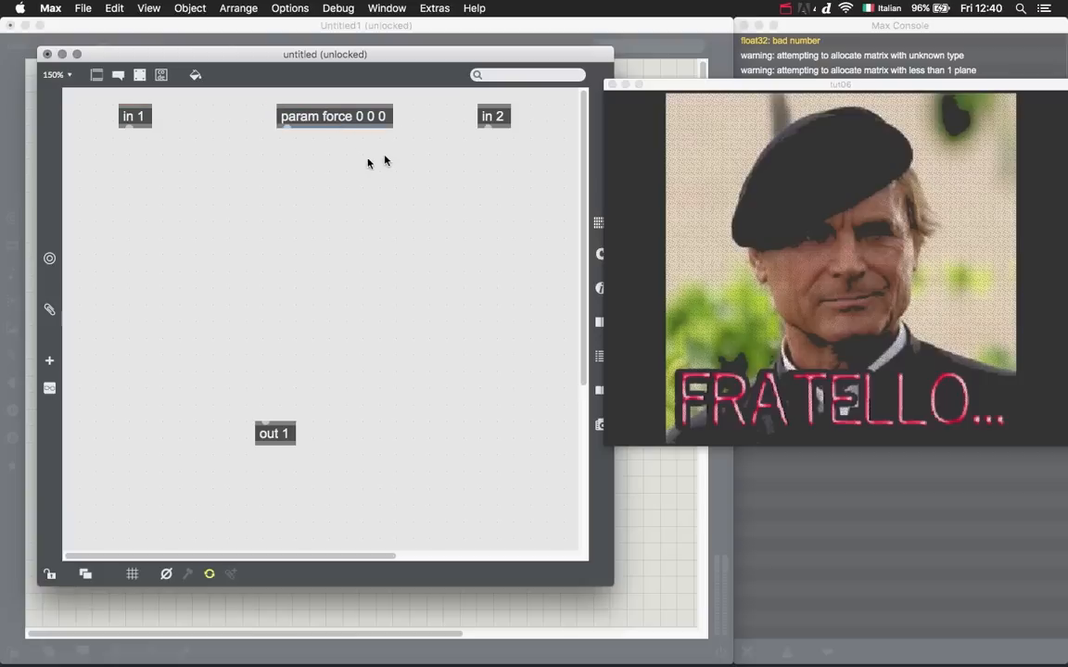
text(n-)
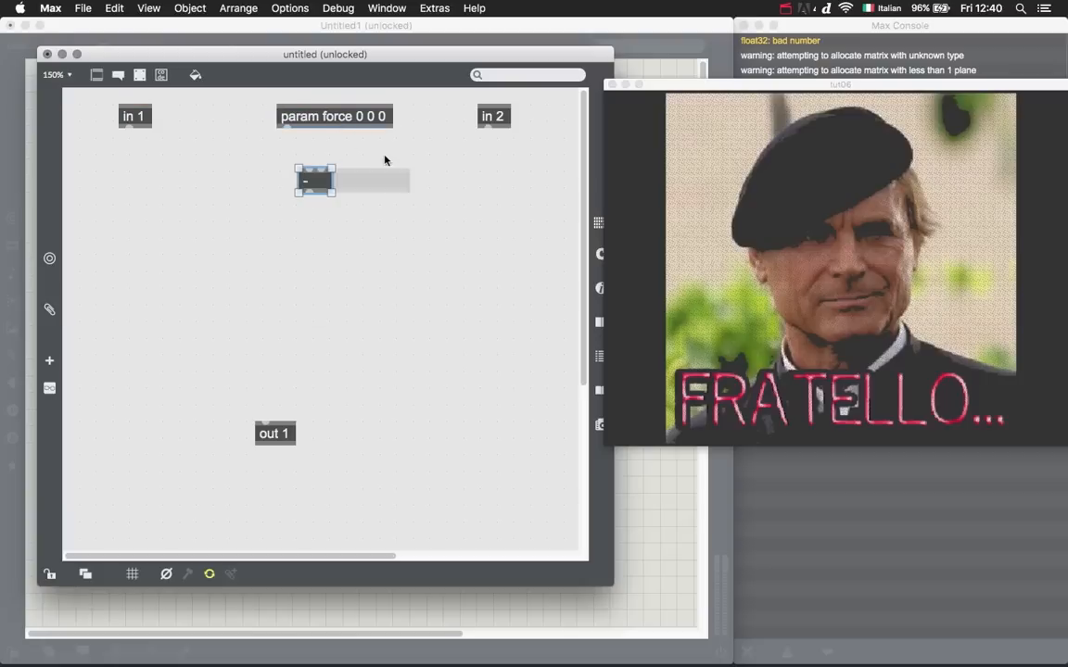
Add a [-] object subtracting param force from in 1.
key(Return)
drag(300, 181, 240, 188)
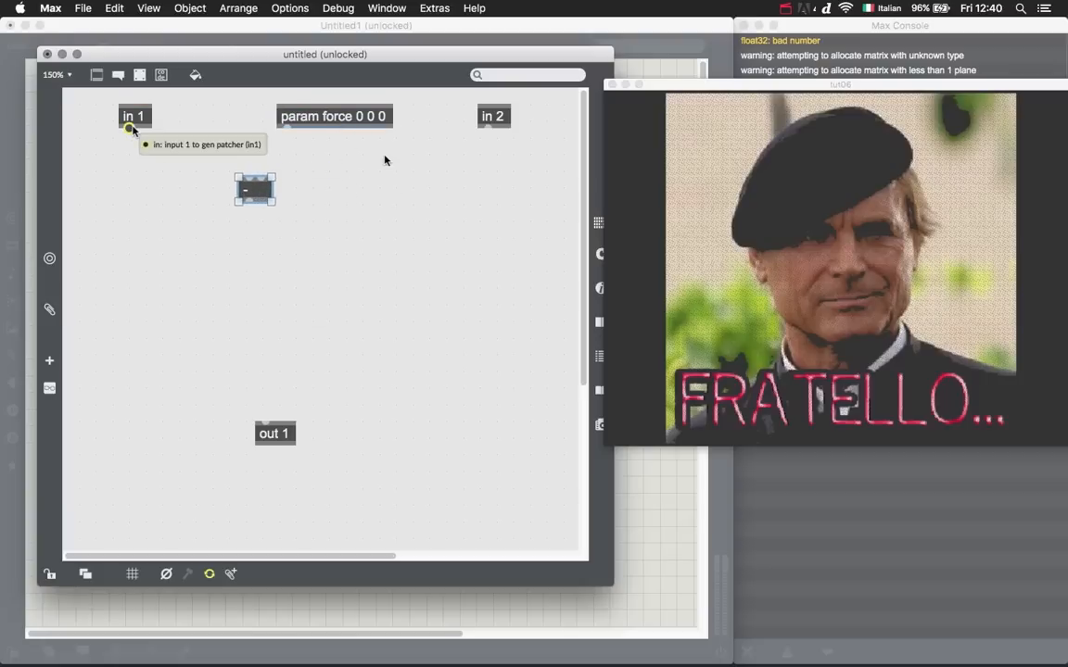
drag(129, 129, 261, 184)
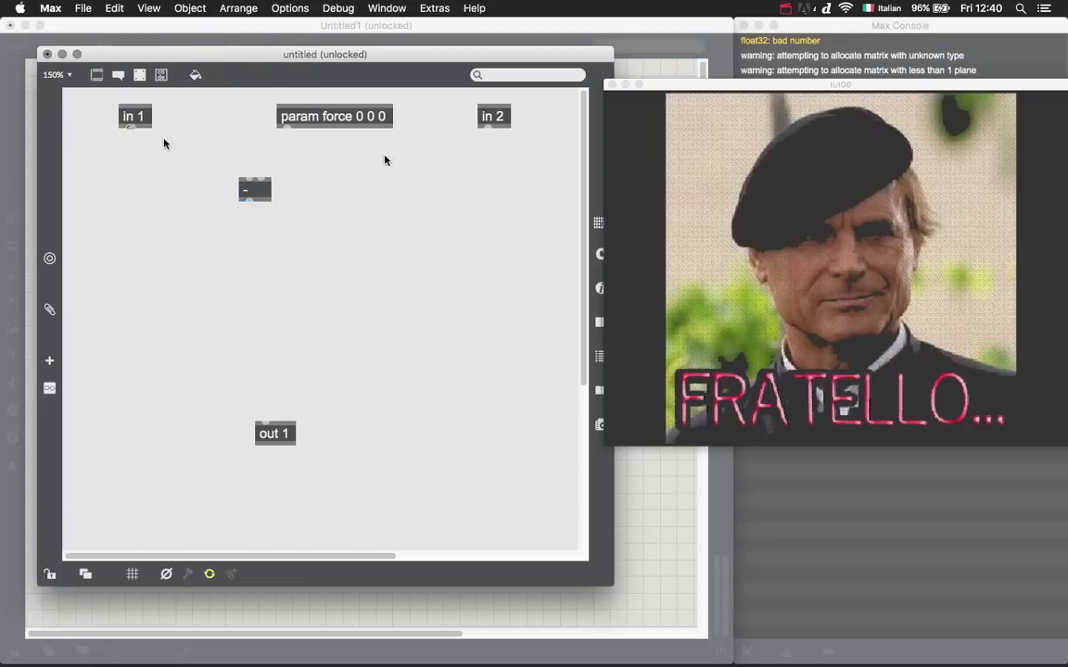
click(261, 184)
mouse_move(284, 127)
mouse_down()
mouse_move(250, 183)
mouse_move(289, 182)
mouse_up()
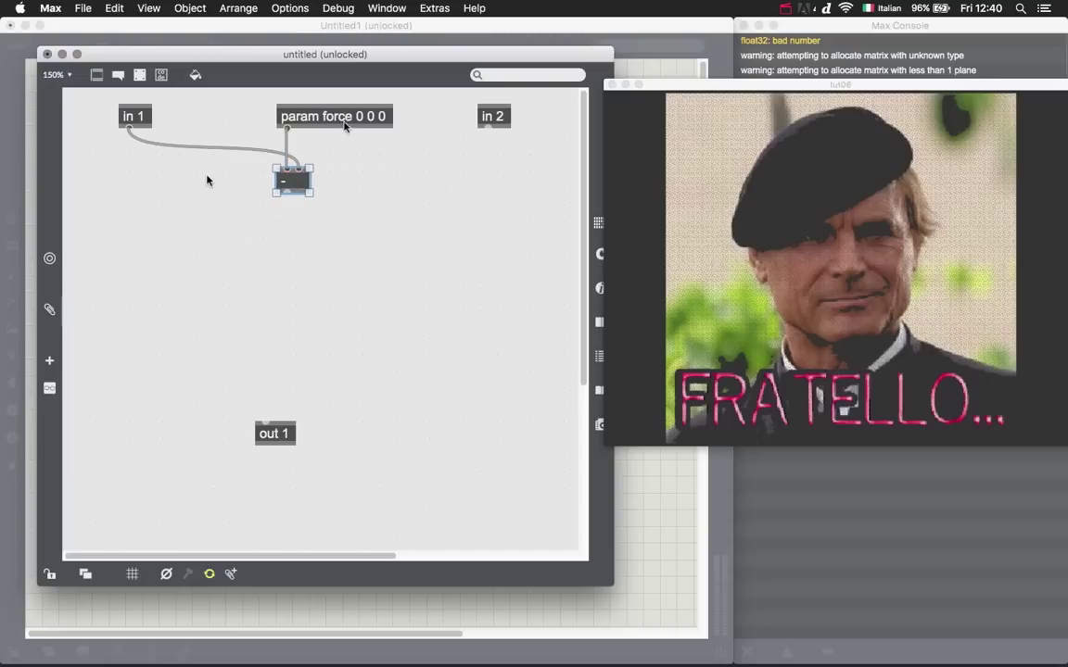
click(364, 234)
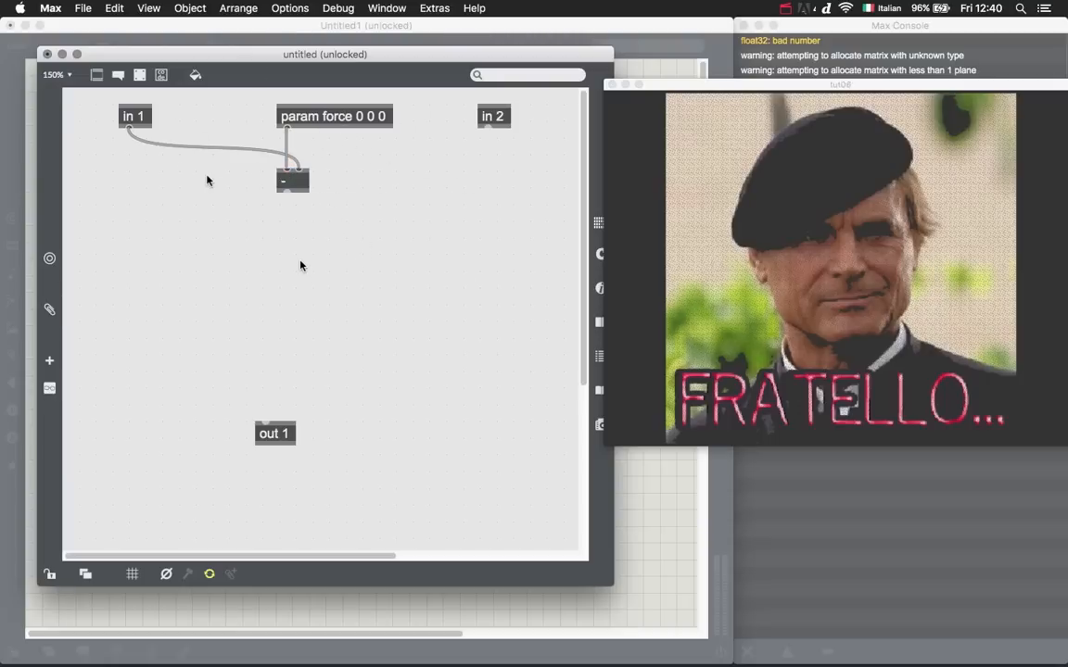
text(n*)
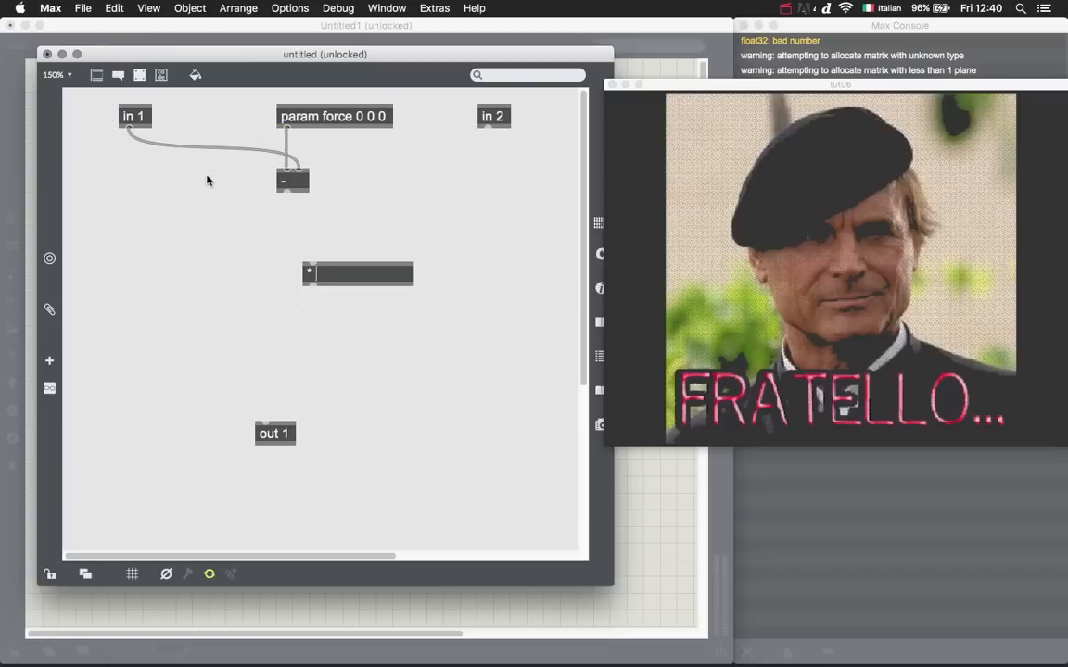
text( forceStre)
text(p)
Add a * forceAmp object fed by the subtraction result.
key(Return)
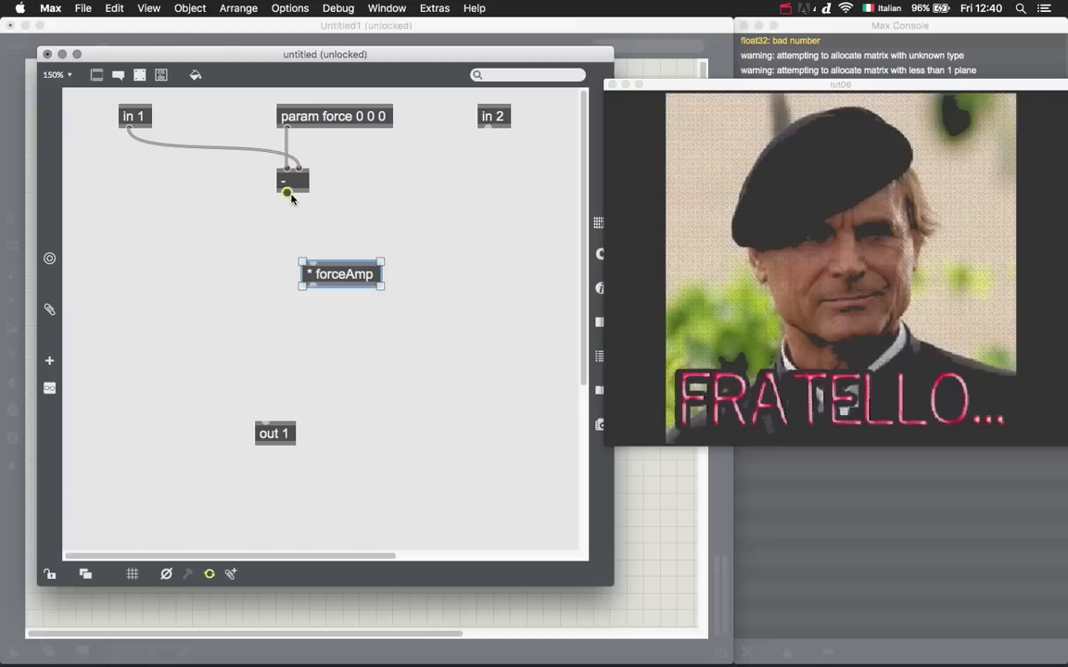
drag(283, 189, 316, 269)
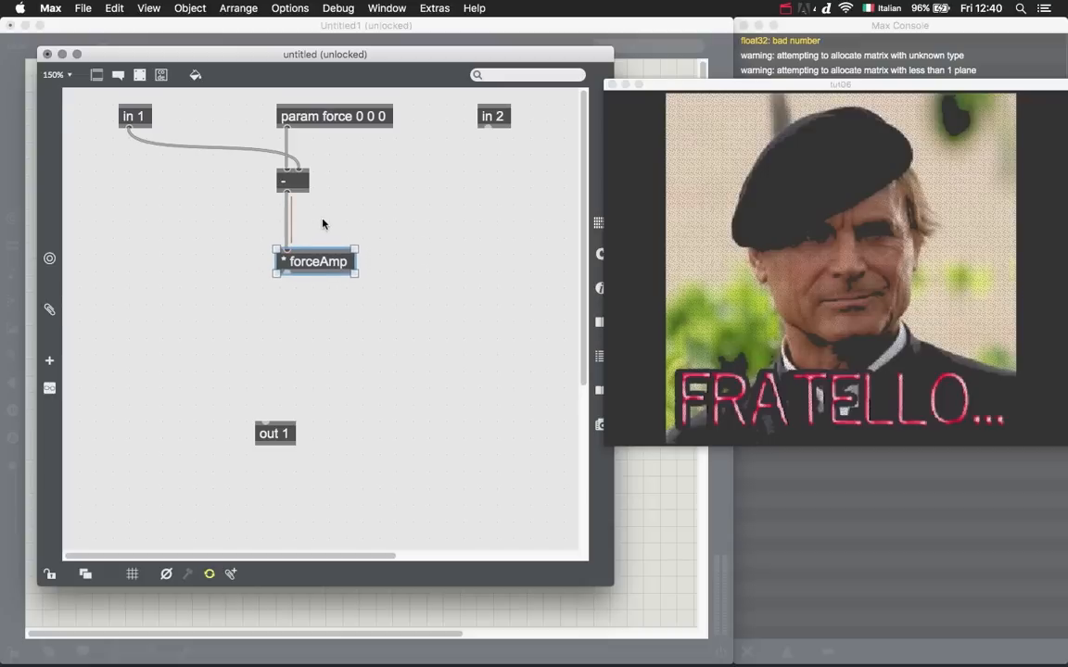
click(258, 137)
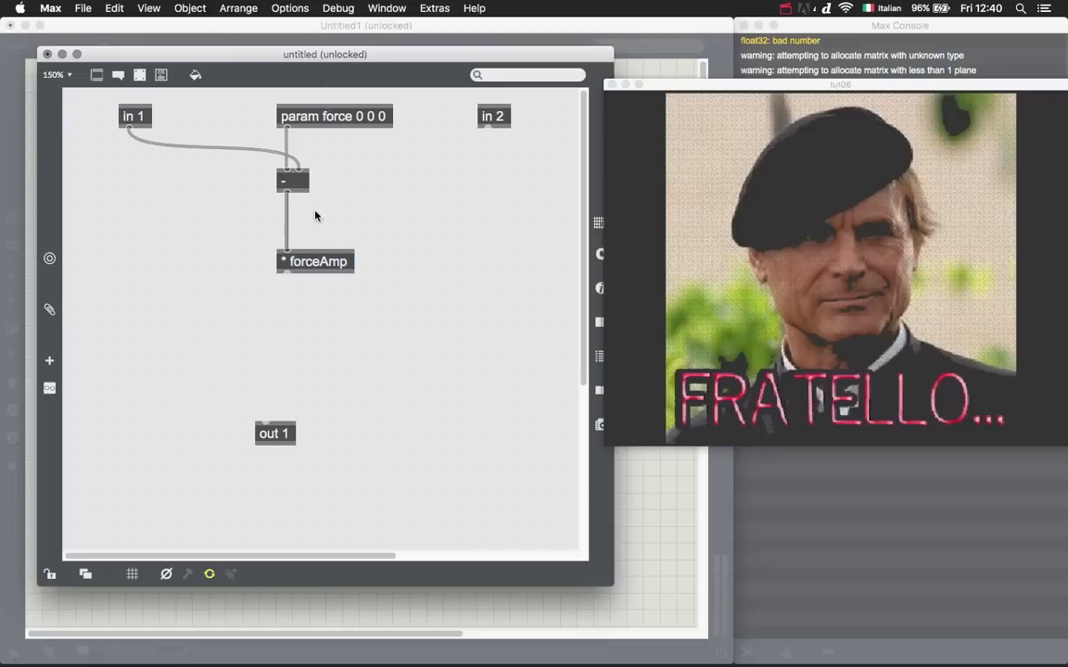
drag(325, 263, 325, 273)
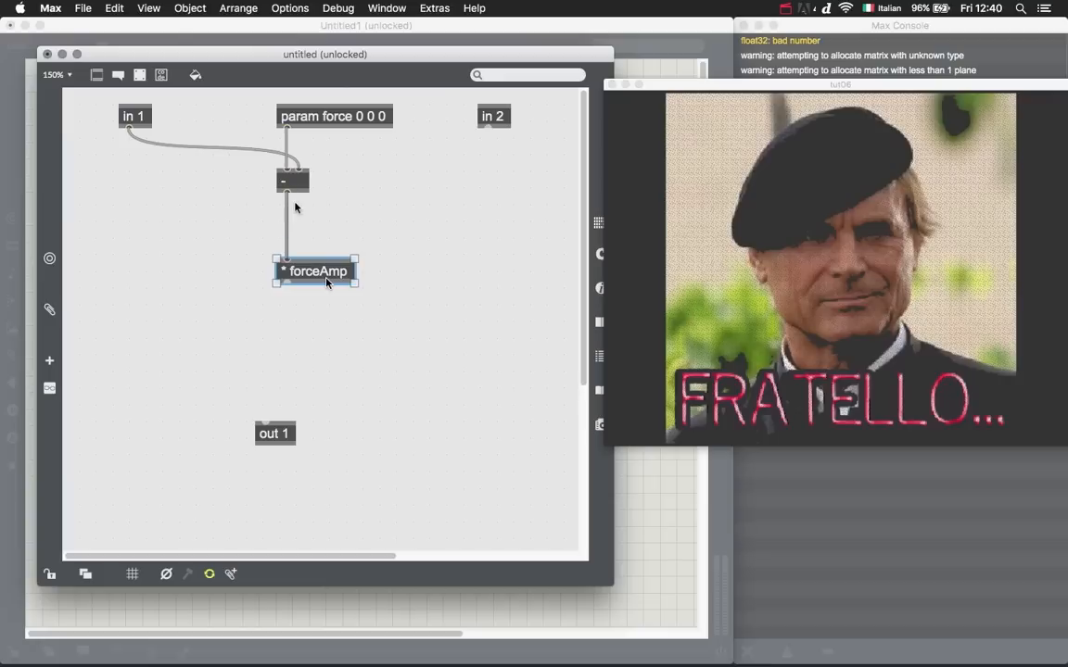
click(406, 209)
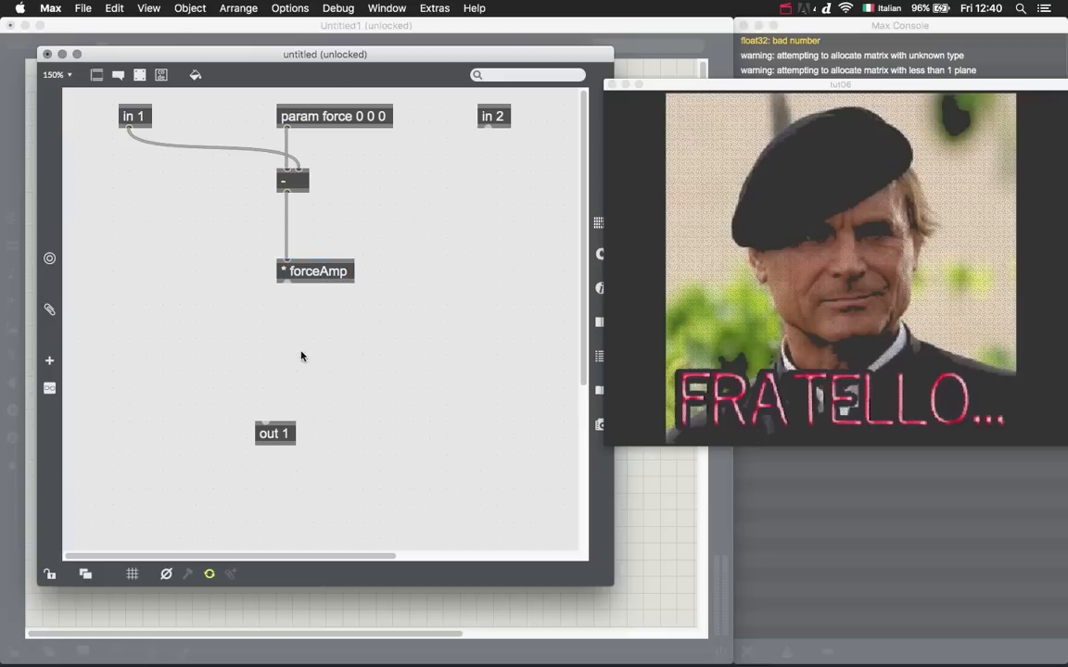
Add a [+] object summing the forceAmp output with in 2.
drag(282, 436, 209, 484)
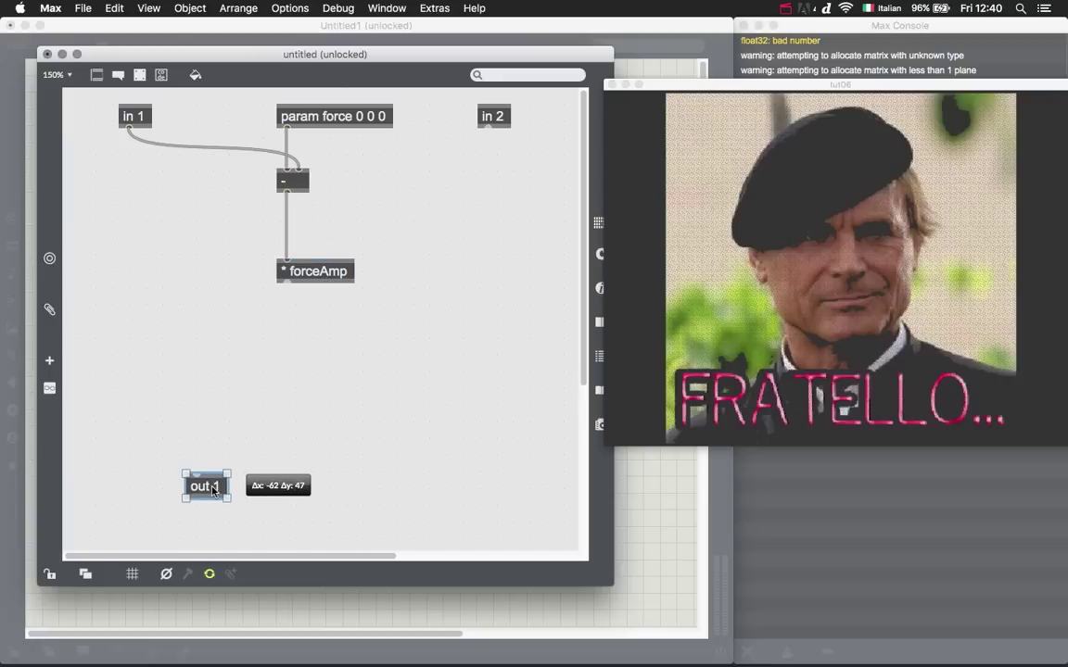
click(311, 380)
key(n)
key(Escape)
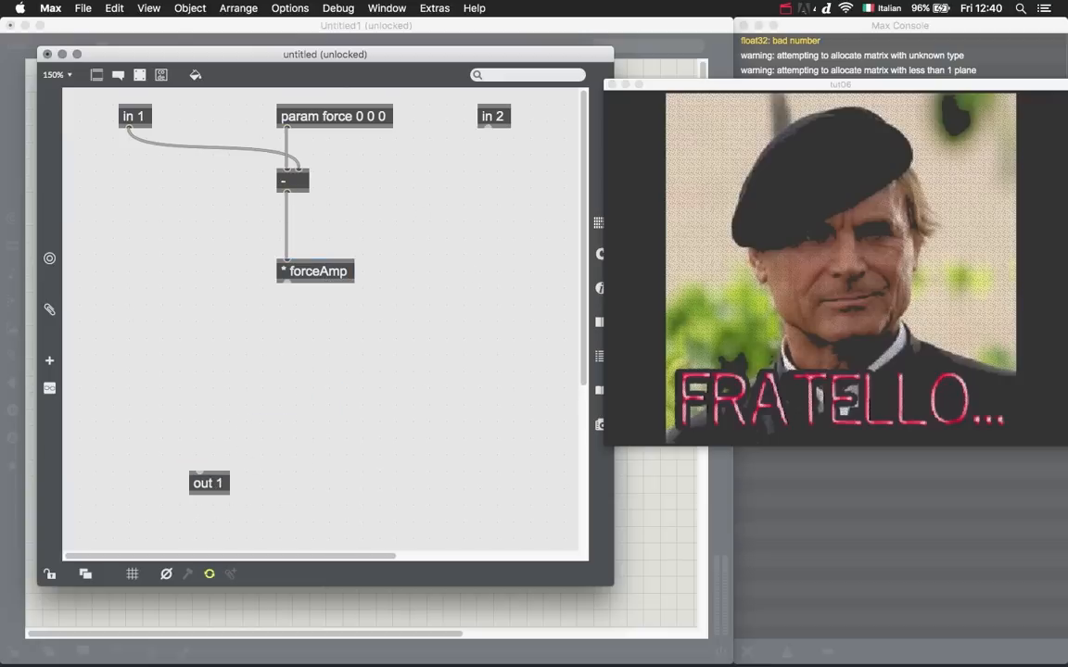
text(n+)
key(Return)
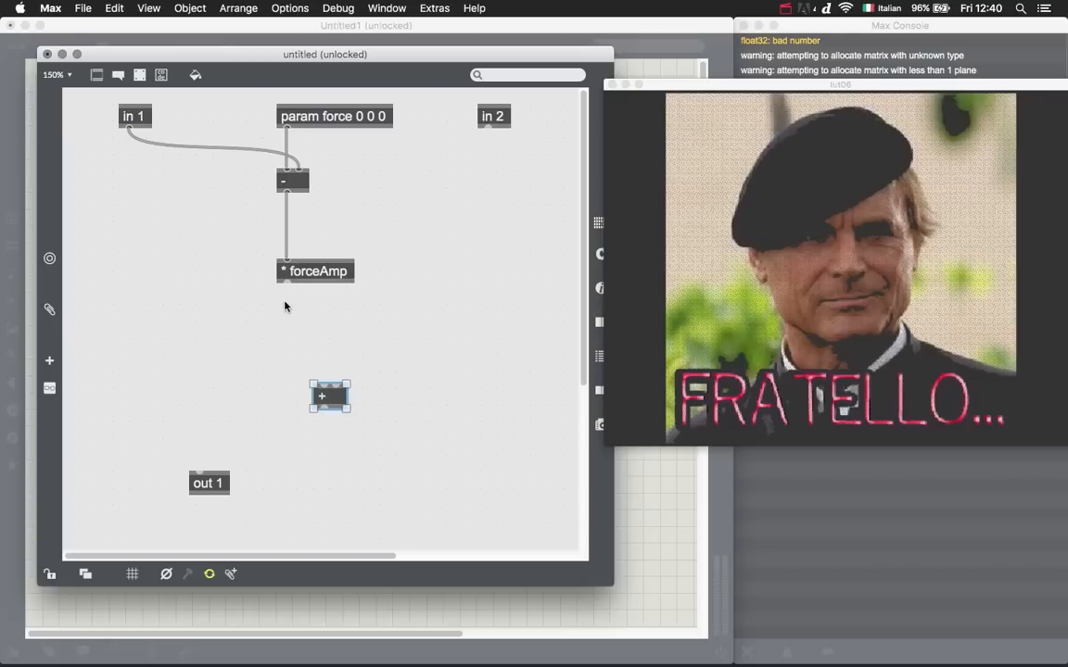
mouse_move(283, 286)
mouse_down()
mouse_move(315, 387)
mouse_move(289, 366)
mouse_up()
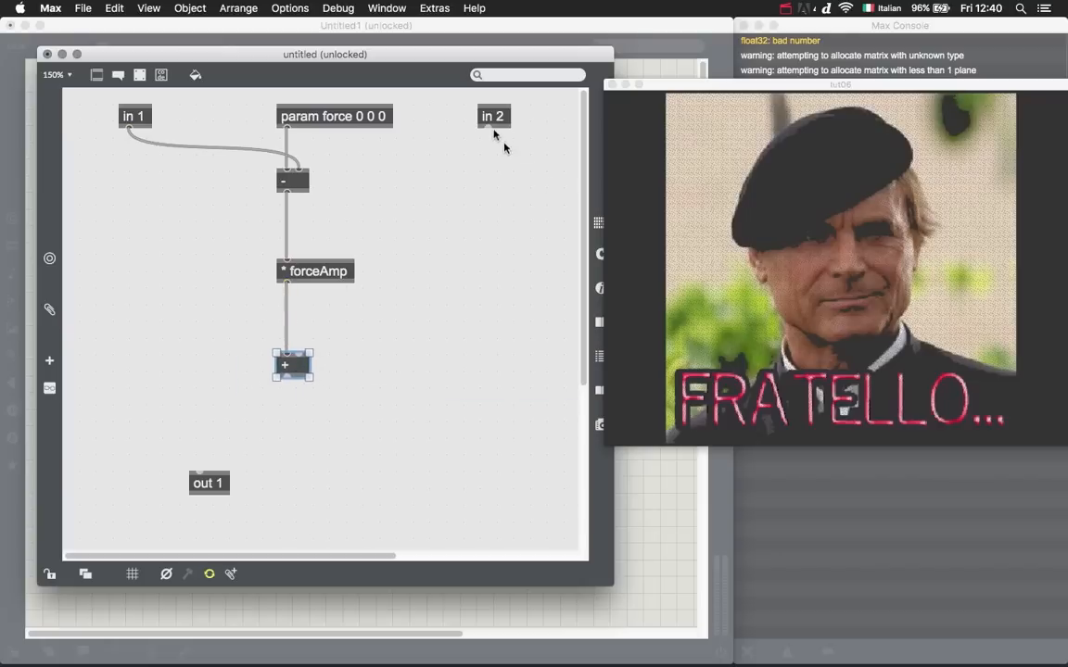
drag(486, 125, 306, 357)
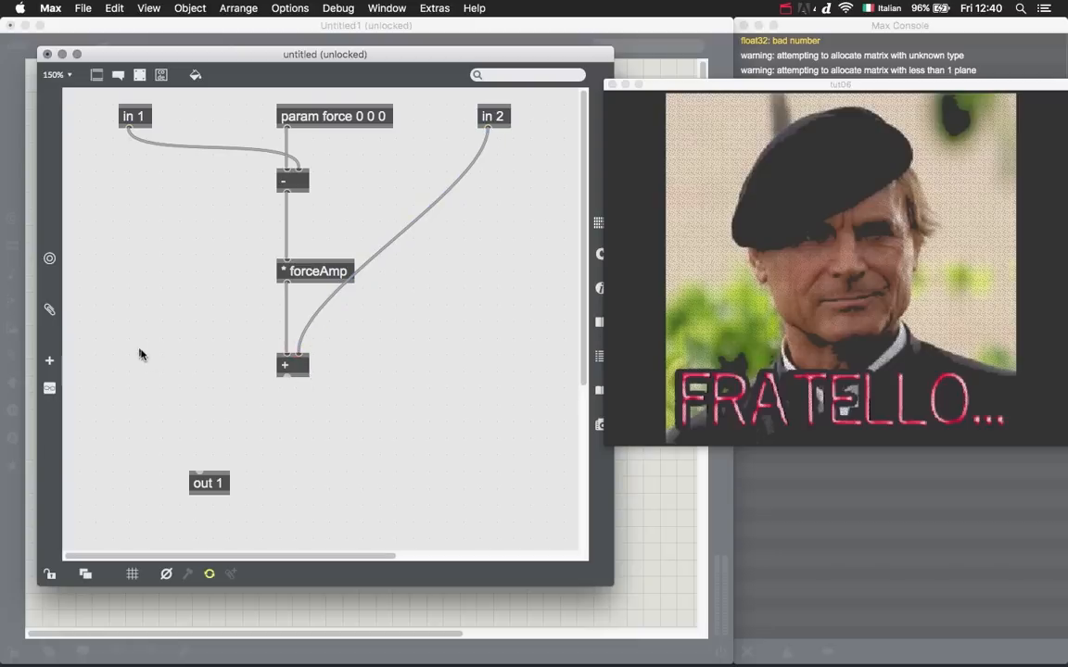
text(n+)
Add a second [+] summing in 1 with that sum and feed it into out 1.
key(Return)
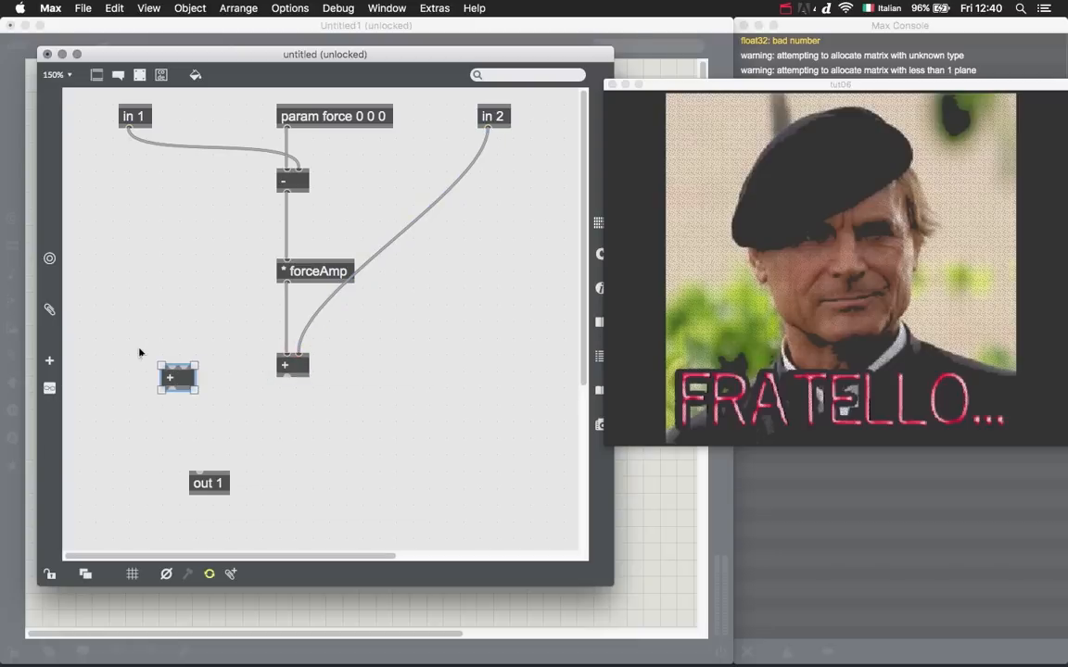
mouse_move(130, 127)
mouse_down()
mouse_move(163, 370)
mouse_move(129, 413)
mouse_up()
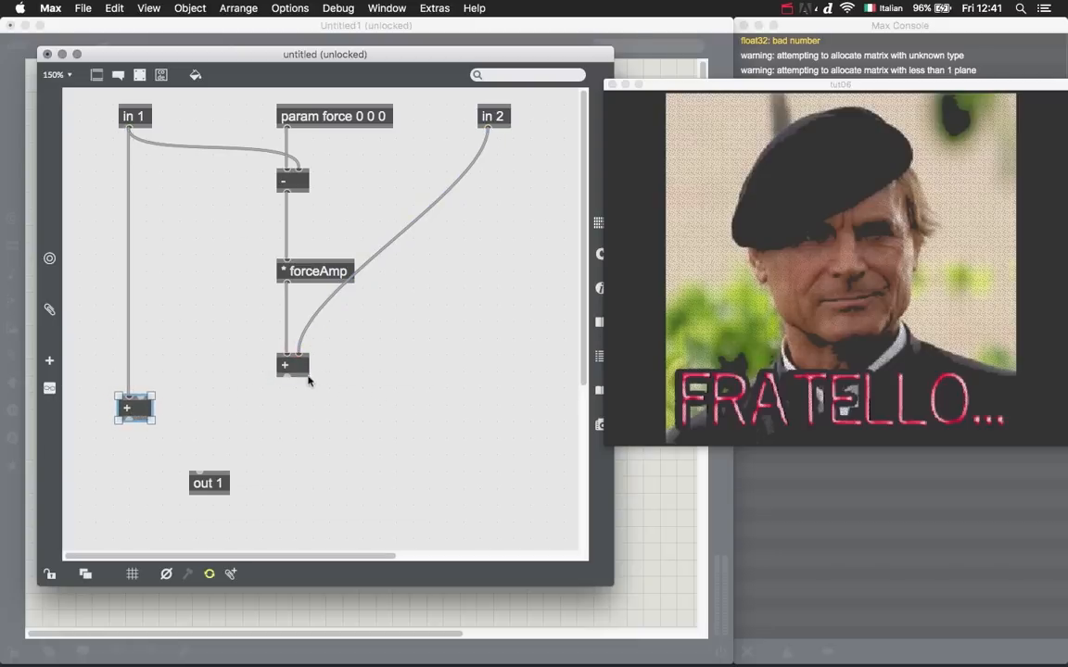
click(295, 378)
drag(285, 372, 142, 402)
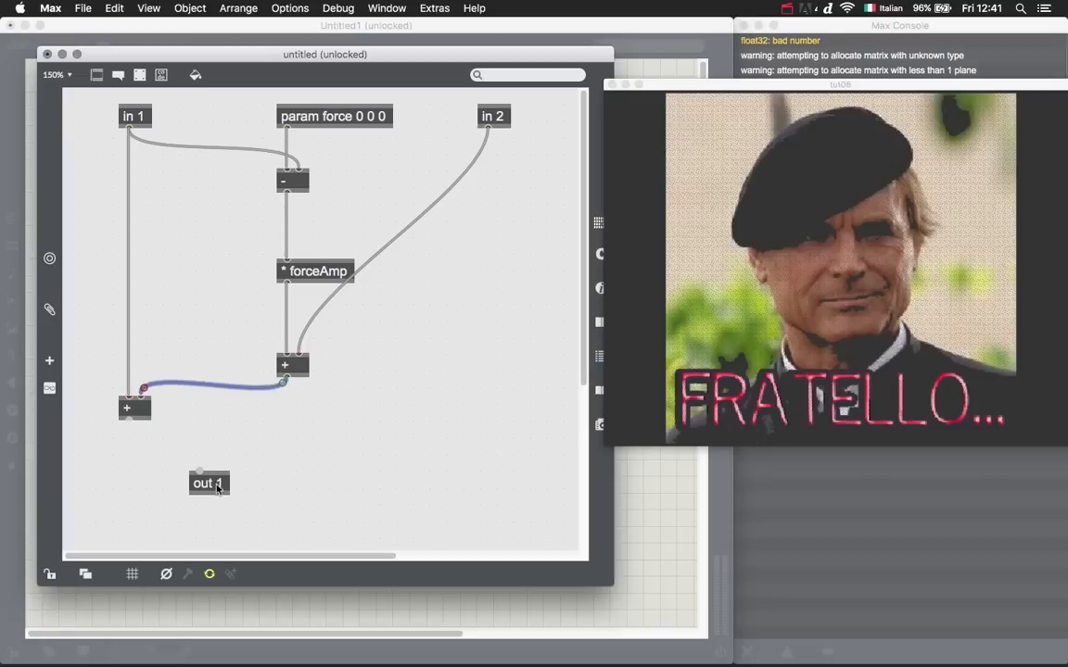
drag(208, 483, 154, 510)
mouse_move(128, 419)
mouse_down()
mouse_move(128, 499)
mouse_move(306, 513)
mouse_up()
Duplicate out 1 as out 2 and feed it the forceAmp-plus-in 2 sum.
double_click(292, 505)
key(BackSpace)
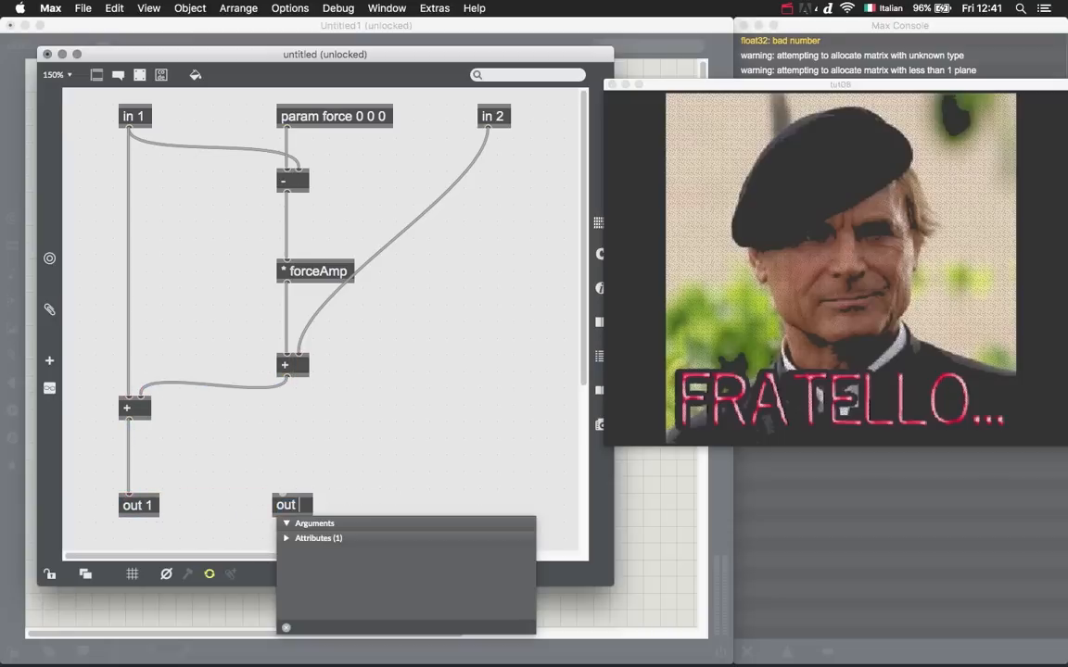
click(360, 482)
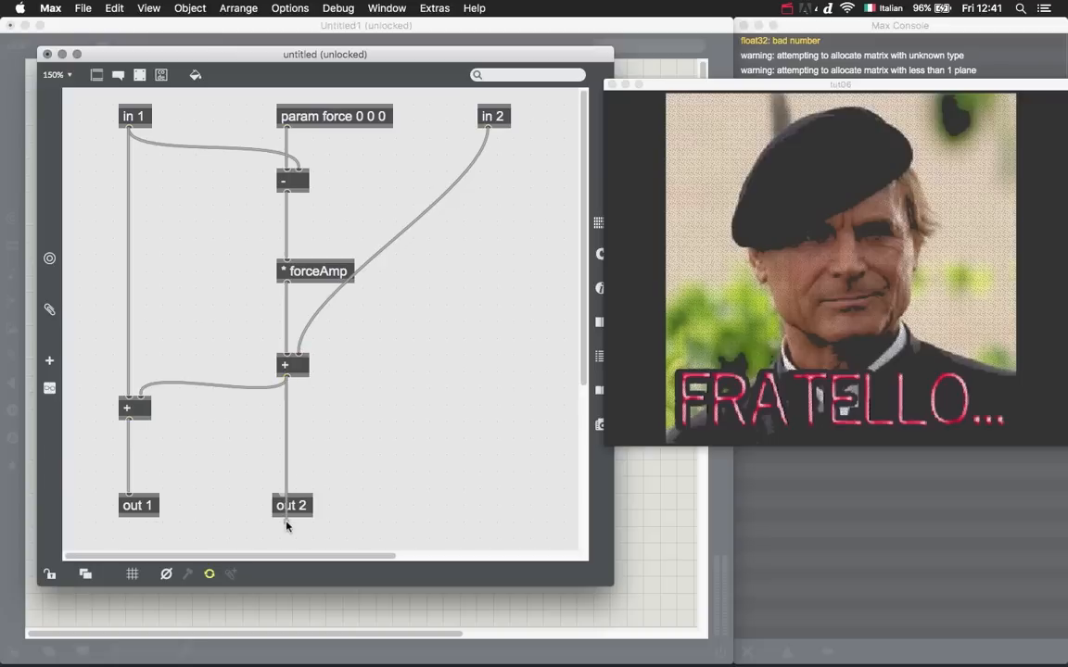
drag(285, 375, 288, 501)
click(469, 266)
Insert a * 0.95 damping object between in 2 and the first addition.
key(n)
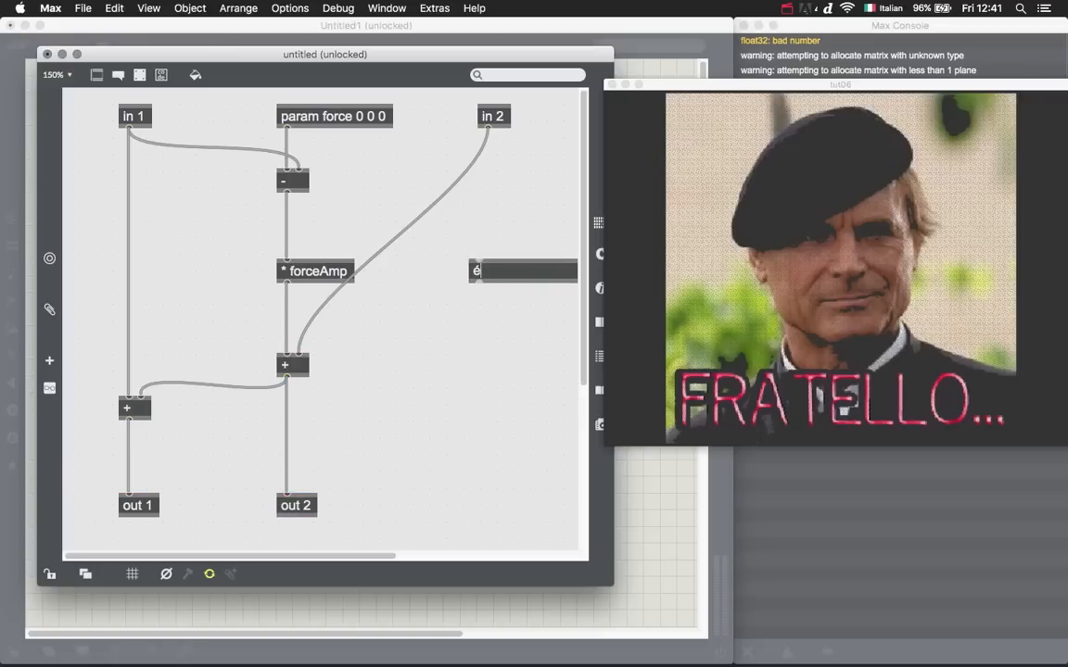
key(BackSpace)
text(* 0.95)
key(Return)
click(412, 215)
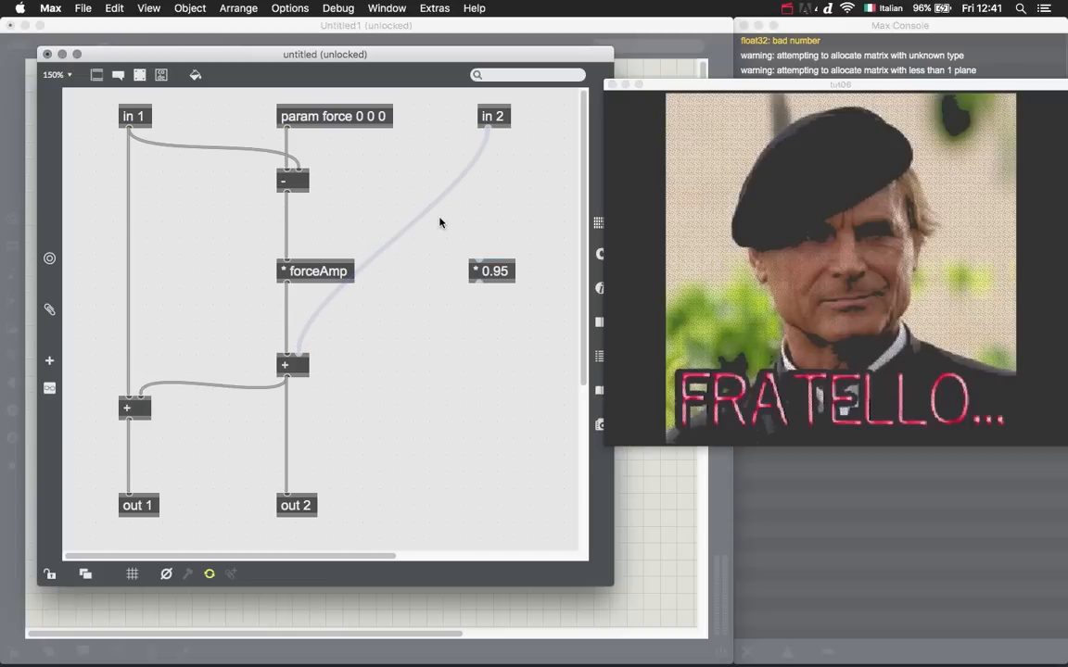
key(Delete)
mouse_move(487, 127)
mouse_down()
mouse_move(476, 265)
mouse_move(505, 243)
mouse_move(486, 236)
mouse_move(299, 350)
mouse_up()
drag(320, 271, 320, 250)
click(350, 293)
text(n)
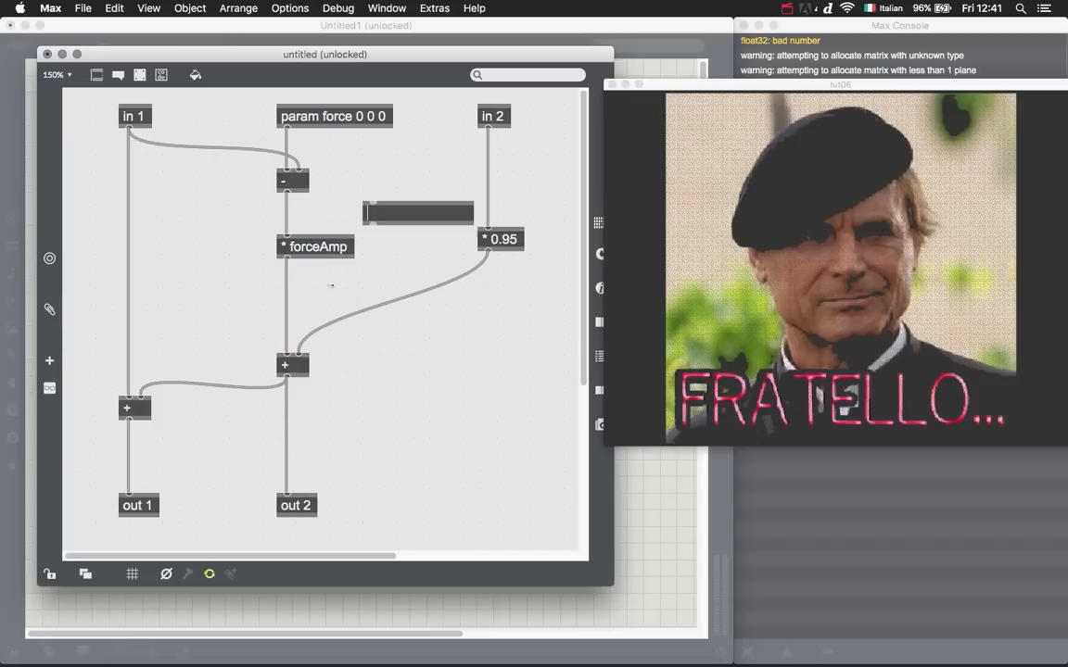
text(*)
Feed the force difference through a * 10 object into a length object.
key(BackSpace)
text(* 10)
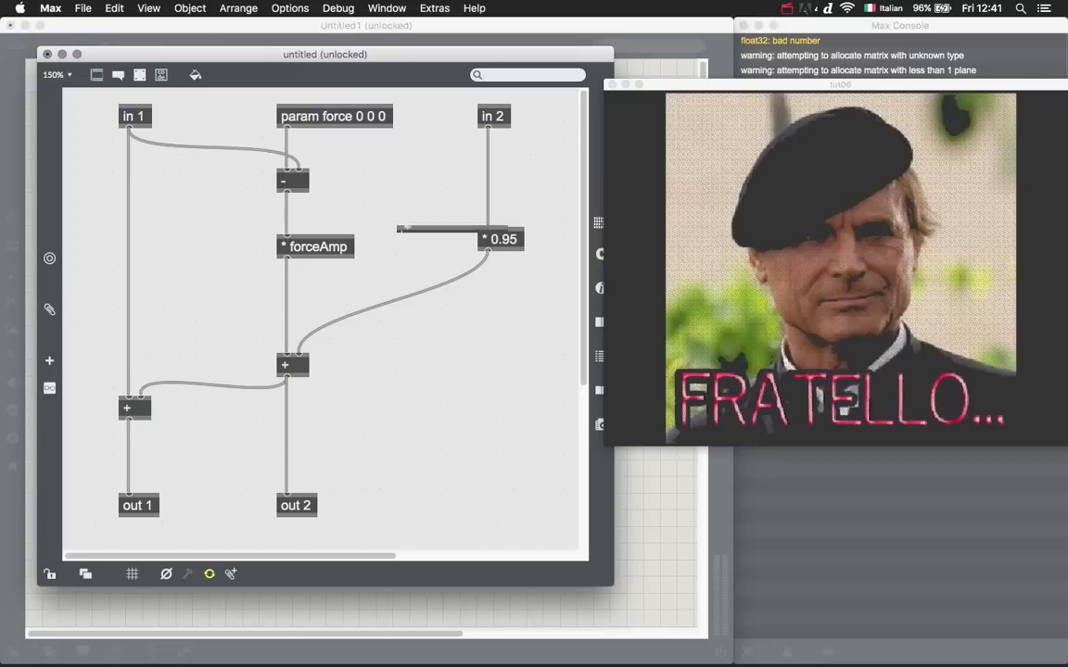
key(Return)
drag(415, 238, 408, 224)
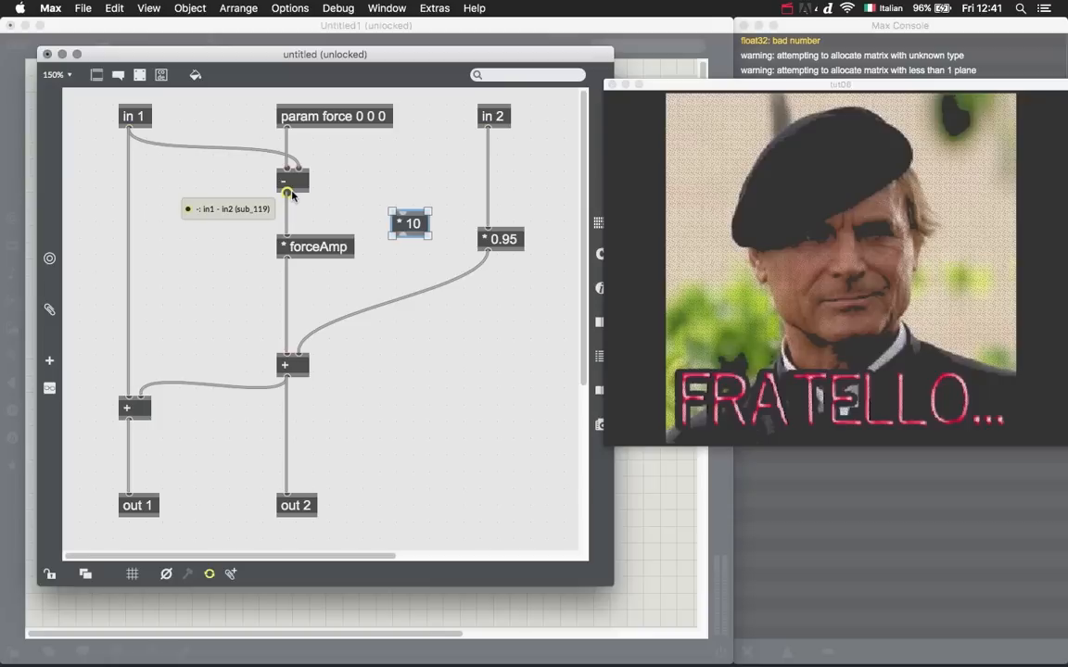
mouse_move(291, 191)
mouse_down()
mouse_move(397, 216)
mouse_move(421, 208)
mouse_up()
click(404, 262)
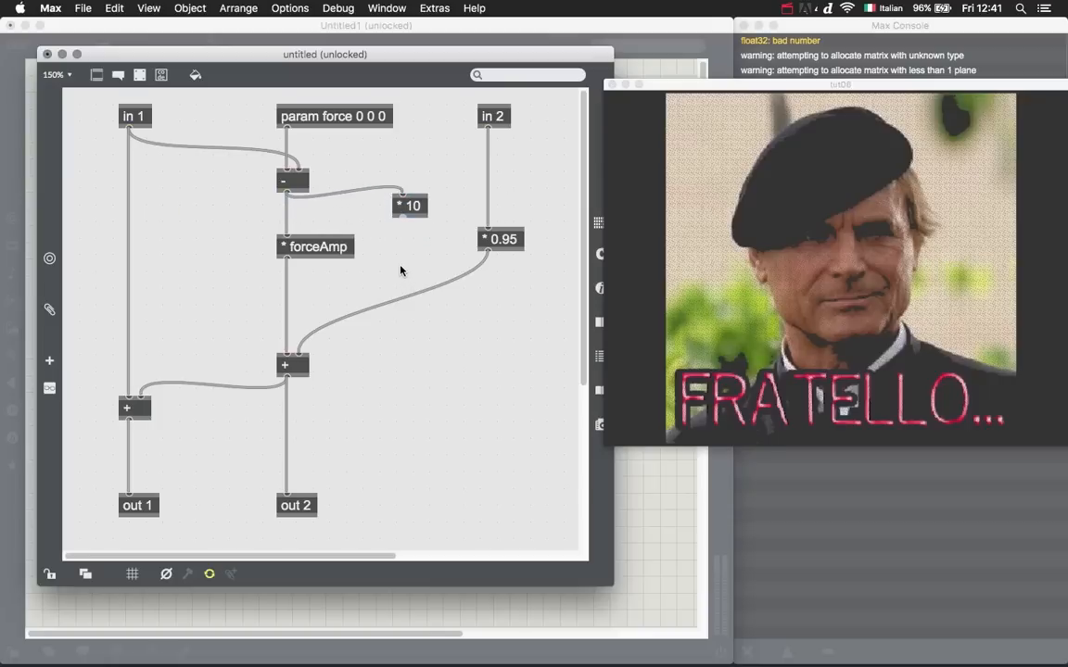
double_click(402, 259)
text(length)
key(Return)
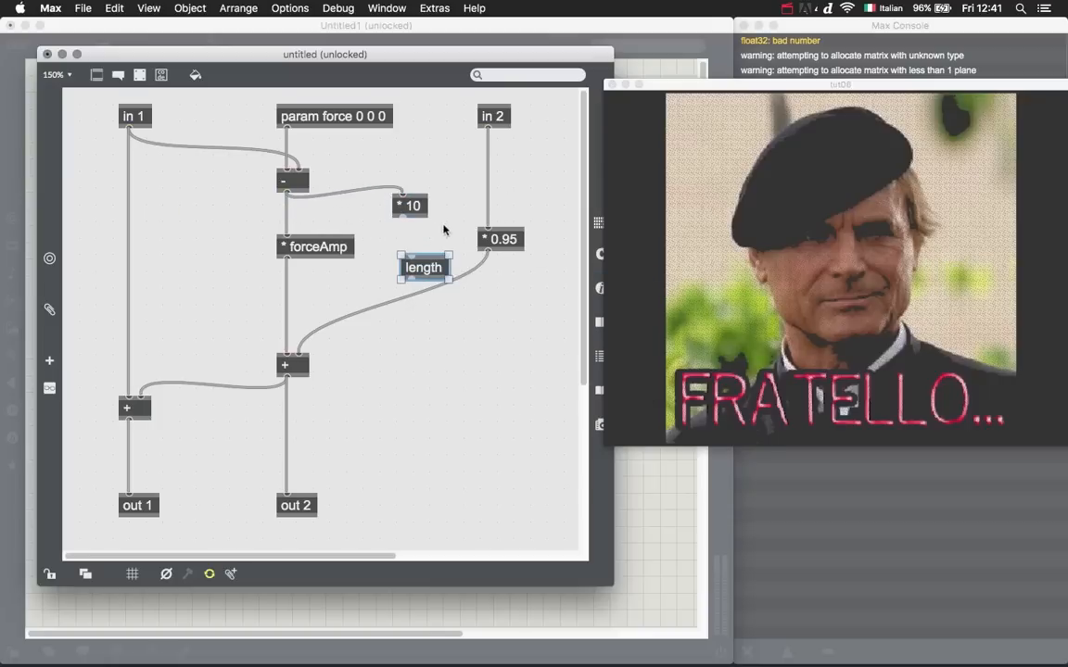
mouse_move(405, 215)
mouse_down()
mouse_move(406, 261)
mouse_move(414, 239)
mouse_up()
click(396, 274)
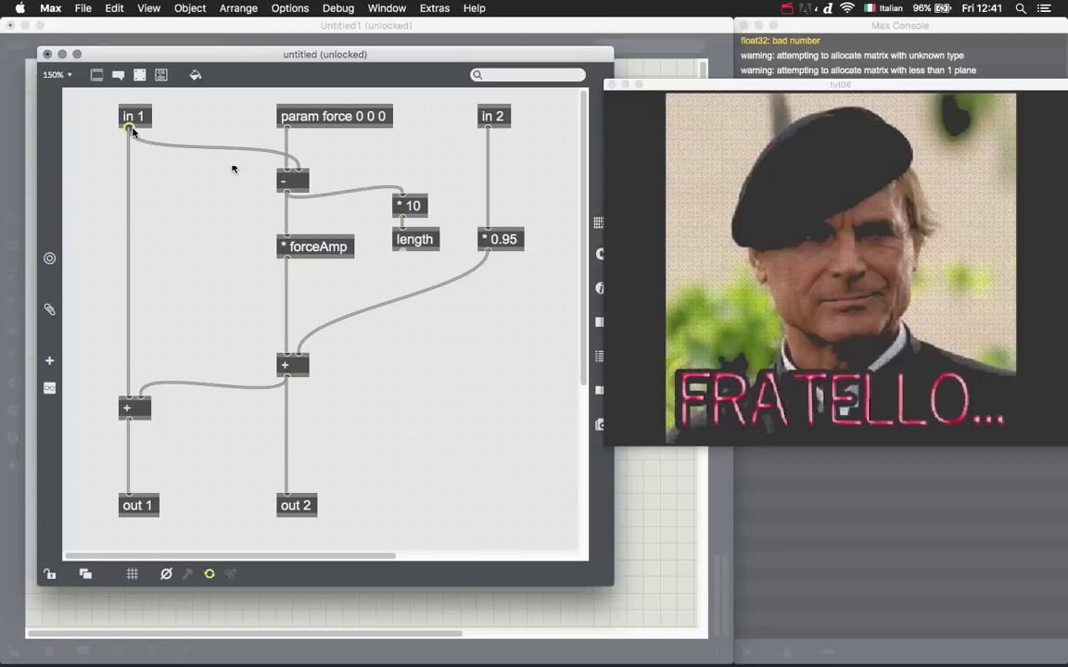
Add a * object fed twice by length to square the distance.
double_click(405, 290)
key(Return)
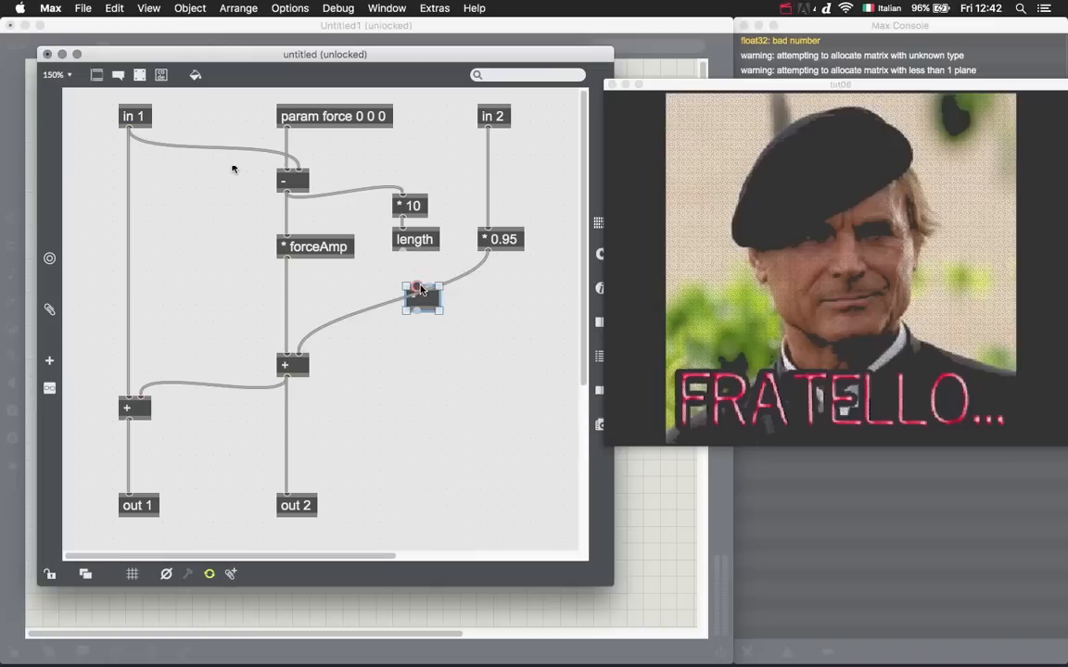
drag(405, 254, 415, 295)
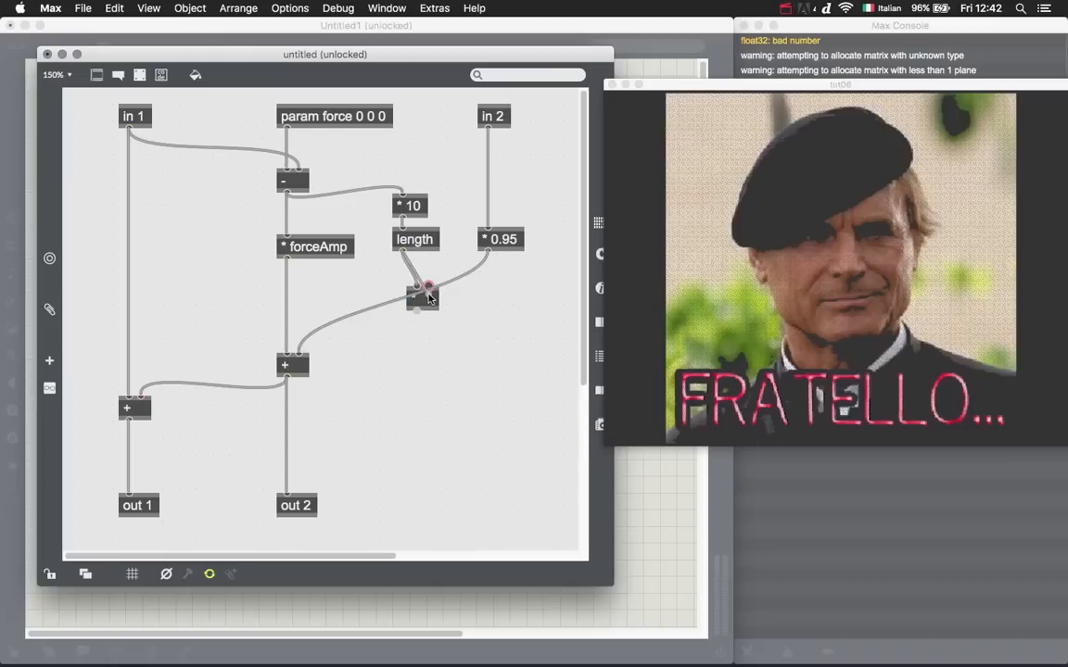
drag(429, 297, 414, 280)
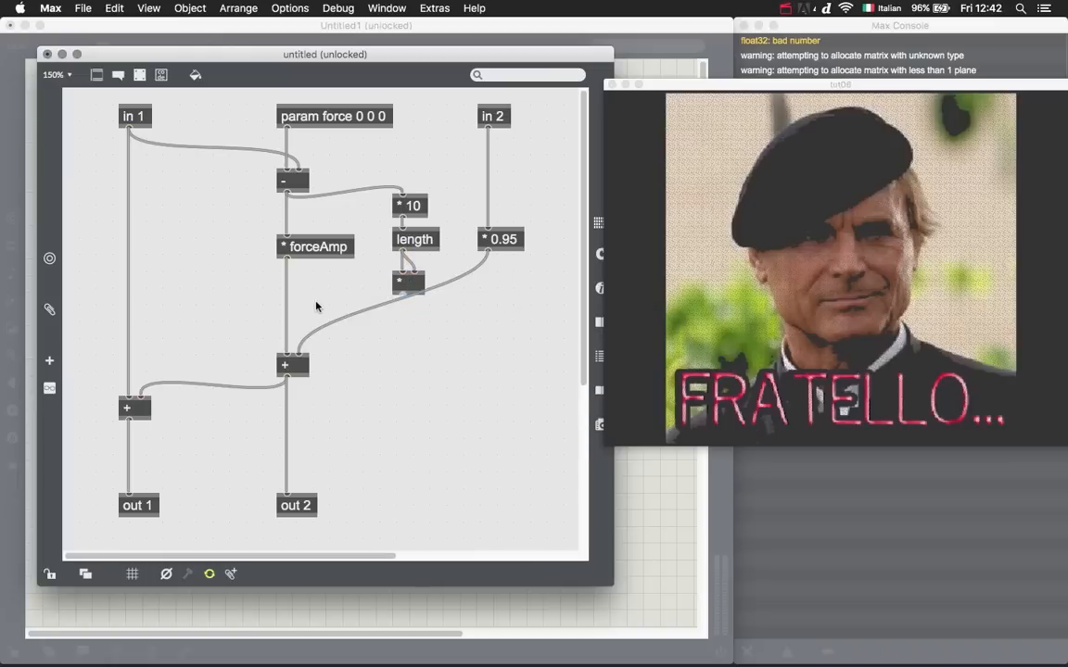
text(n/)
Insert a / object dividing the forceAmp result by the squared length, then lock the patch.
click(296, 309)
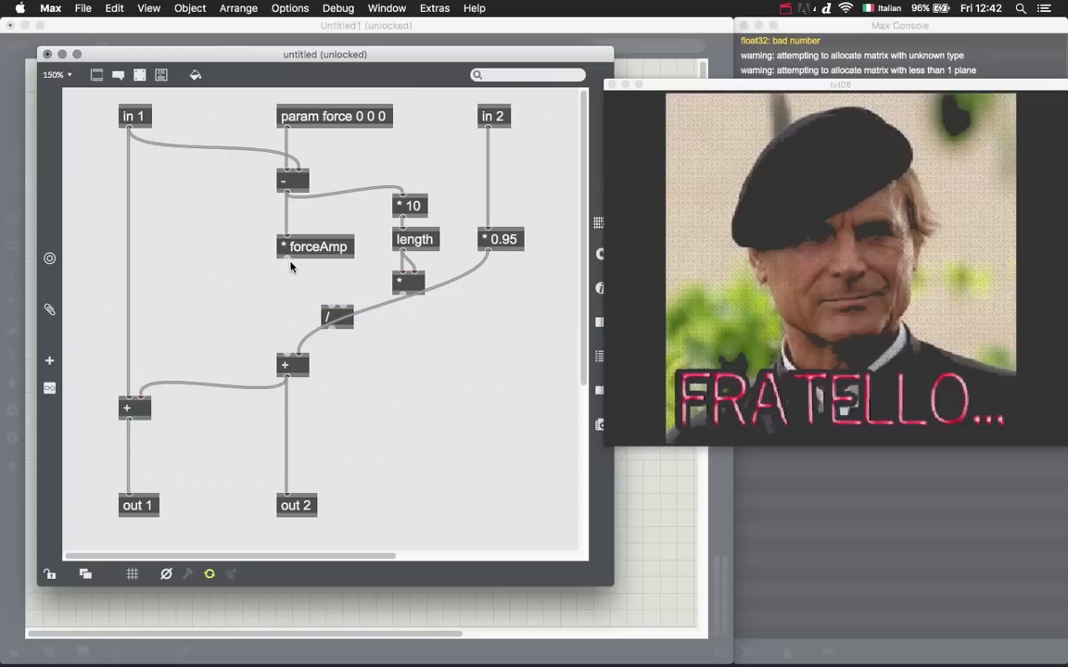
mouse_move(312, 289)
mouse_down()
mouse_move(327, 306)
mouse_move(292, 354)
mouse_up()
drag(334, 315, 298, 309)
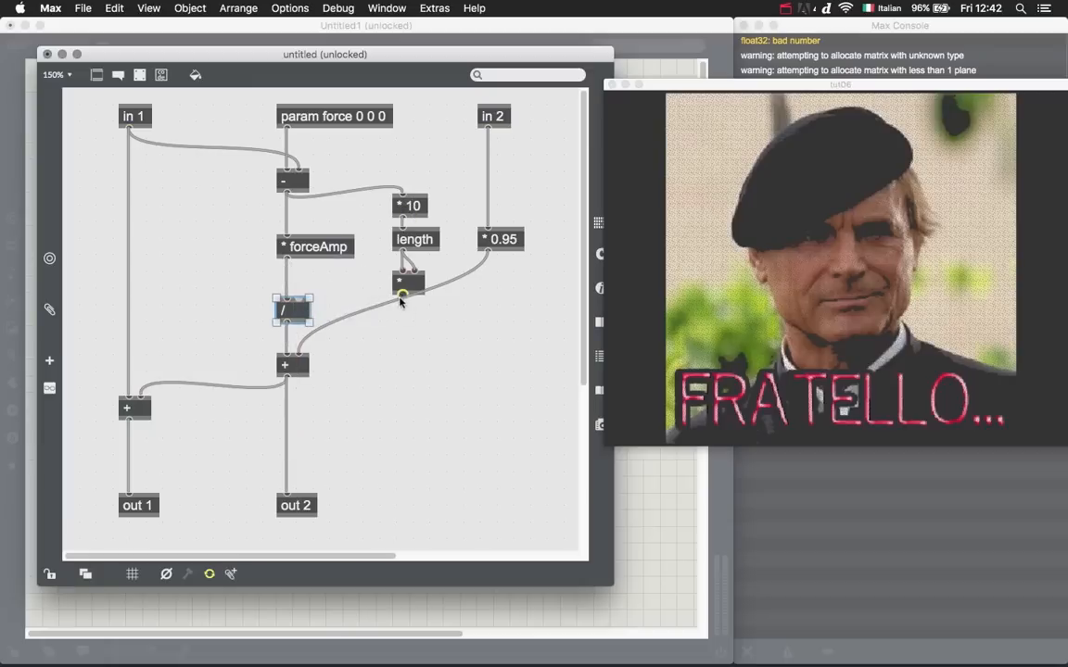
drag(399, 291, 302, 302)
click(495, 408)
key(super+e)
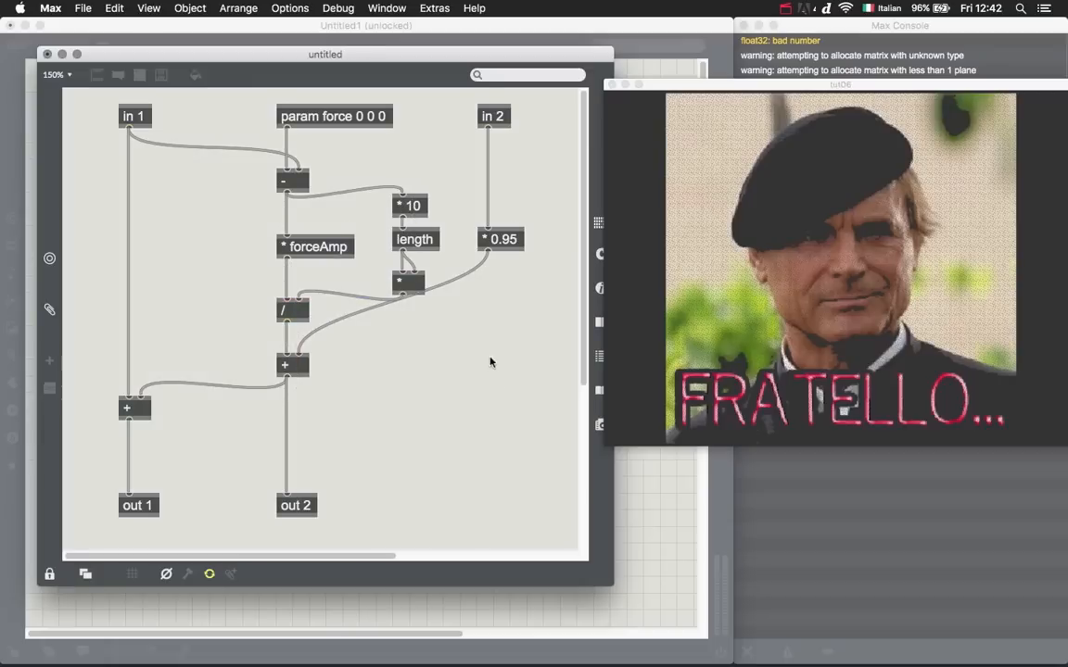
Back in the main patch, wire jit.matrix vel into jit.gen particles and particles into jit.gl.mesh.
key(super+w)
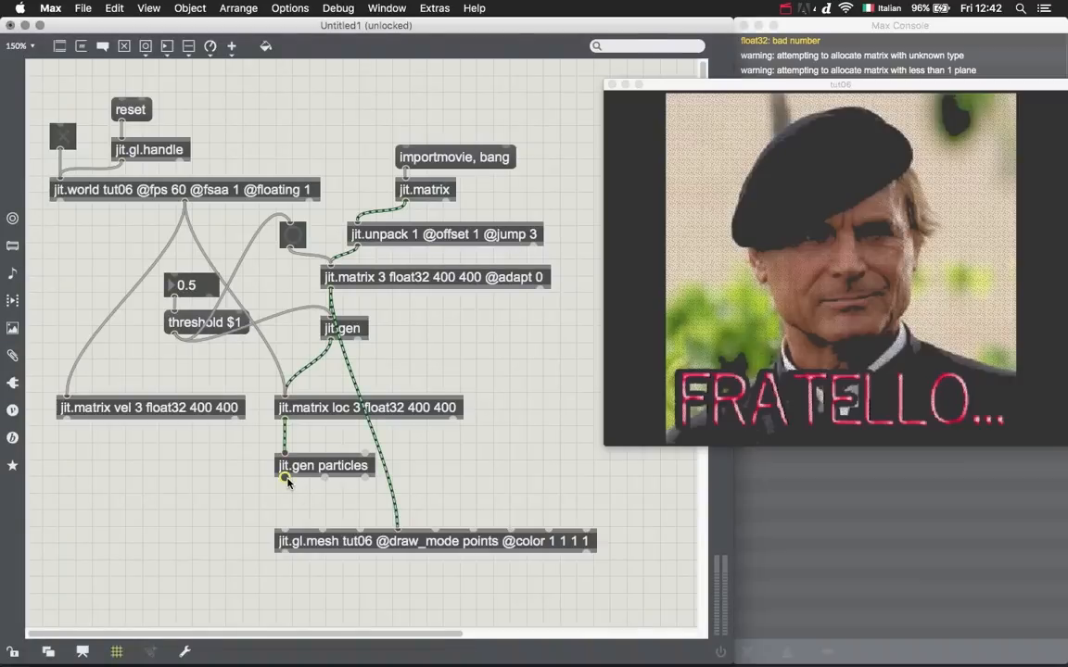
drag(286, 480, 283, 535)
mouse_move(65, 415)
mouse_down()
mouse_move(284, 460)
mouse_move(363, 451)
mouse_up()
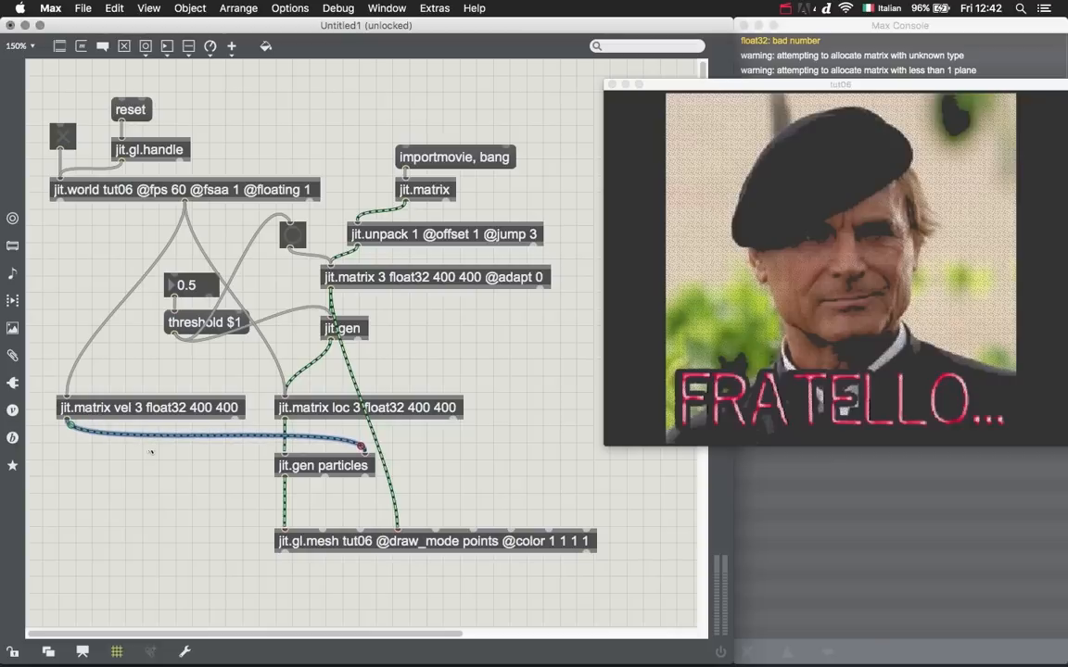
click(151, 452)
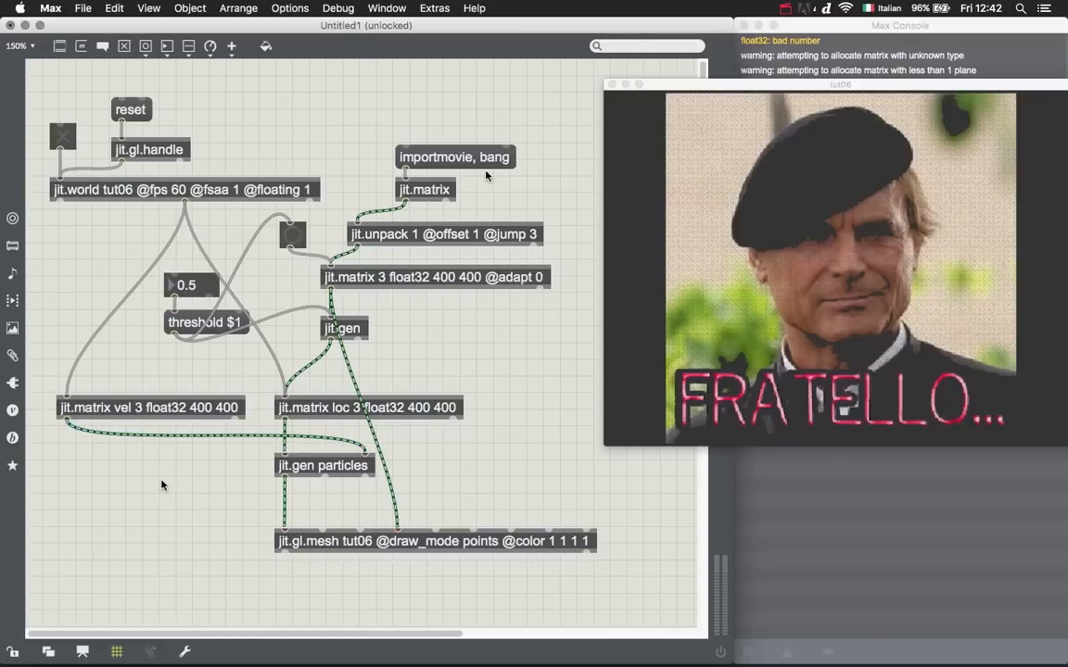
text(nforceAm)
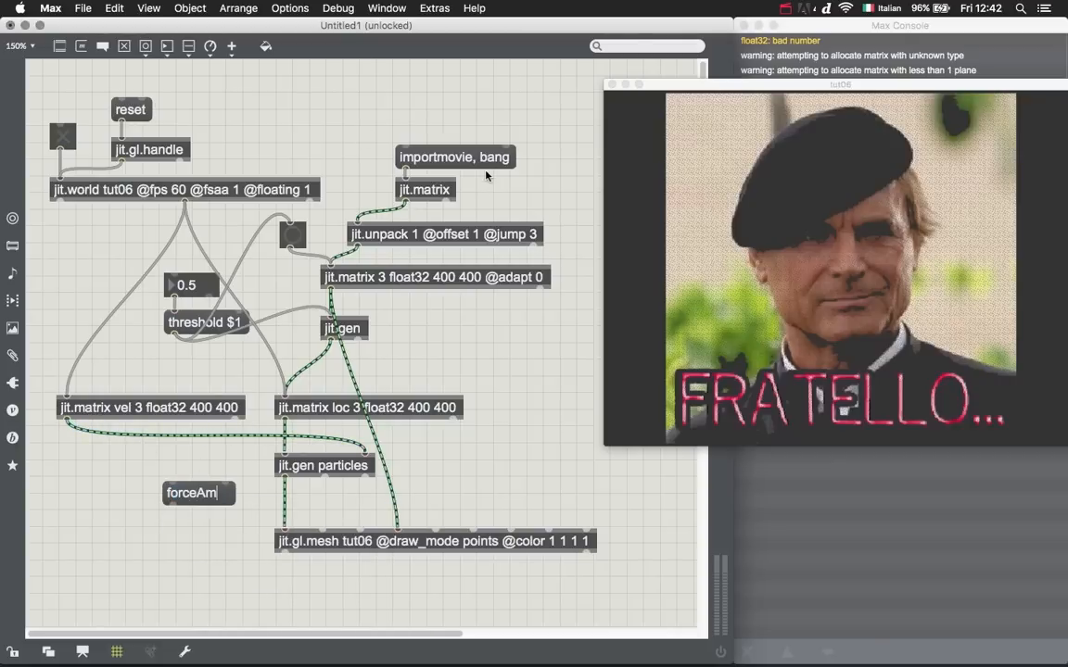
text($1)
Add forceAmp $1 and pak force 0. 0. 0. boxes feeding jit.gen particles.
click(131, 508)
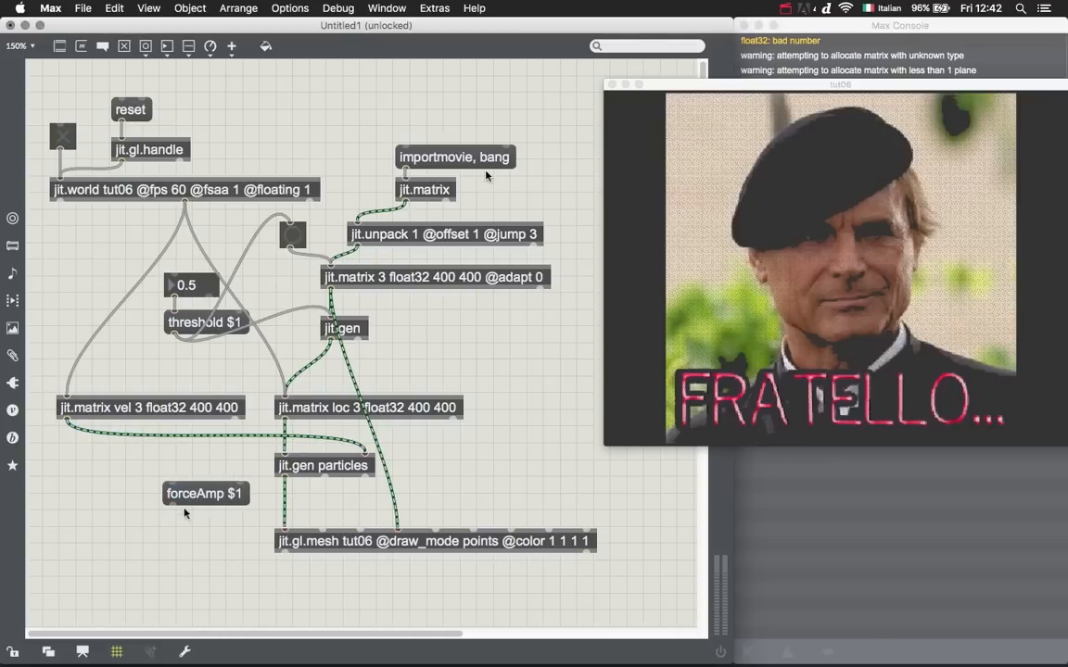
drag(190, 501, 179, 530)
text(n)
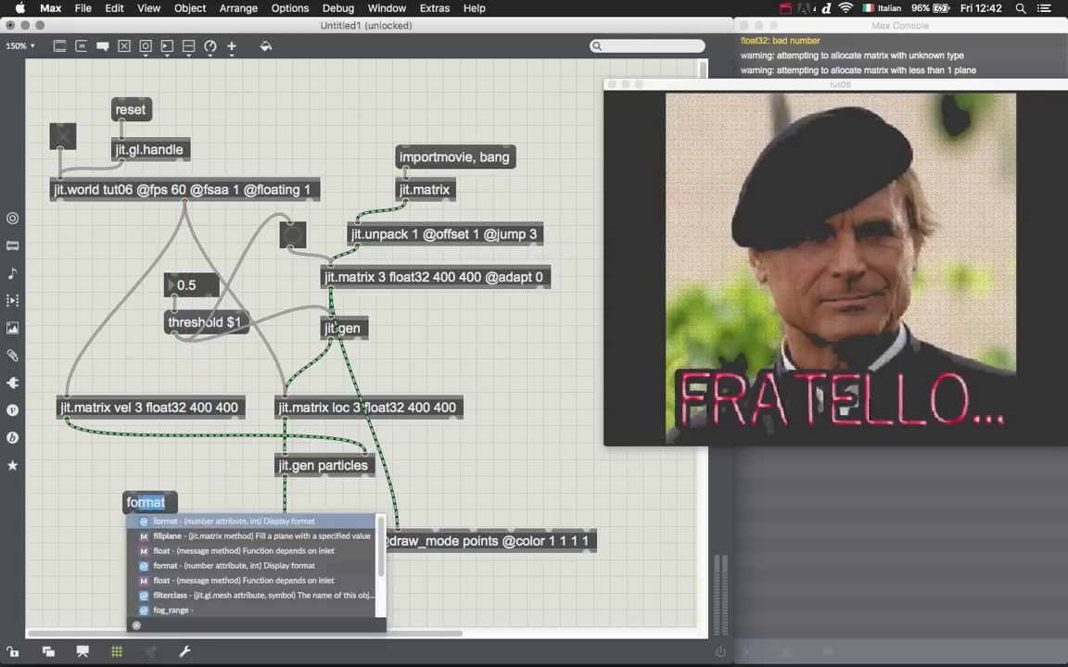
text(force)
key(BackSpace)
key(BackSpace)
key(BackSpace)
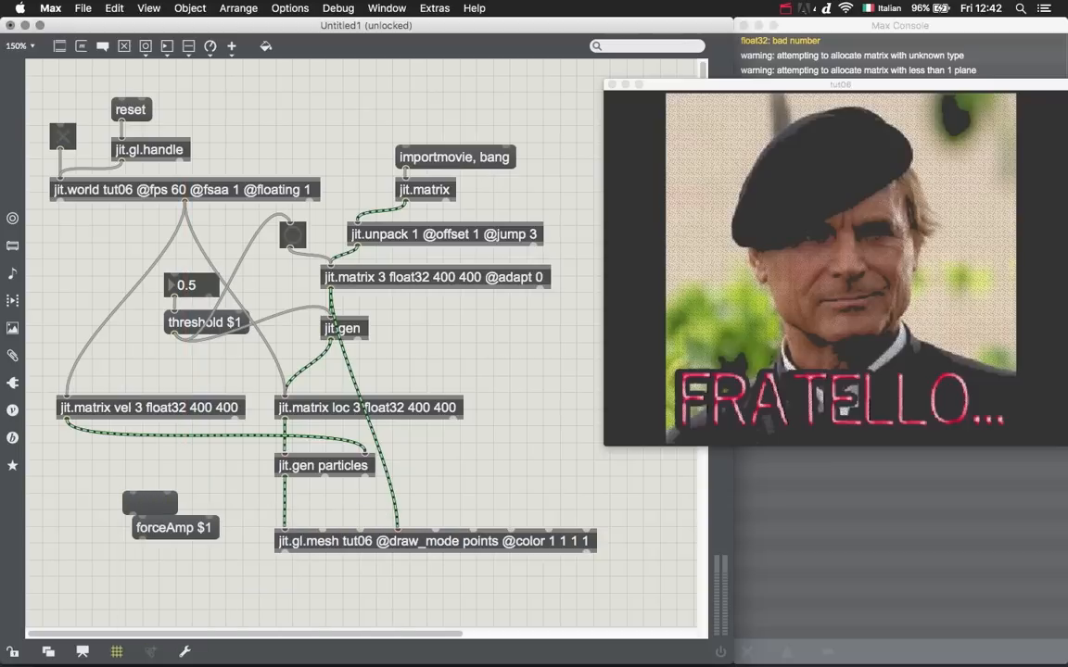
text(p)
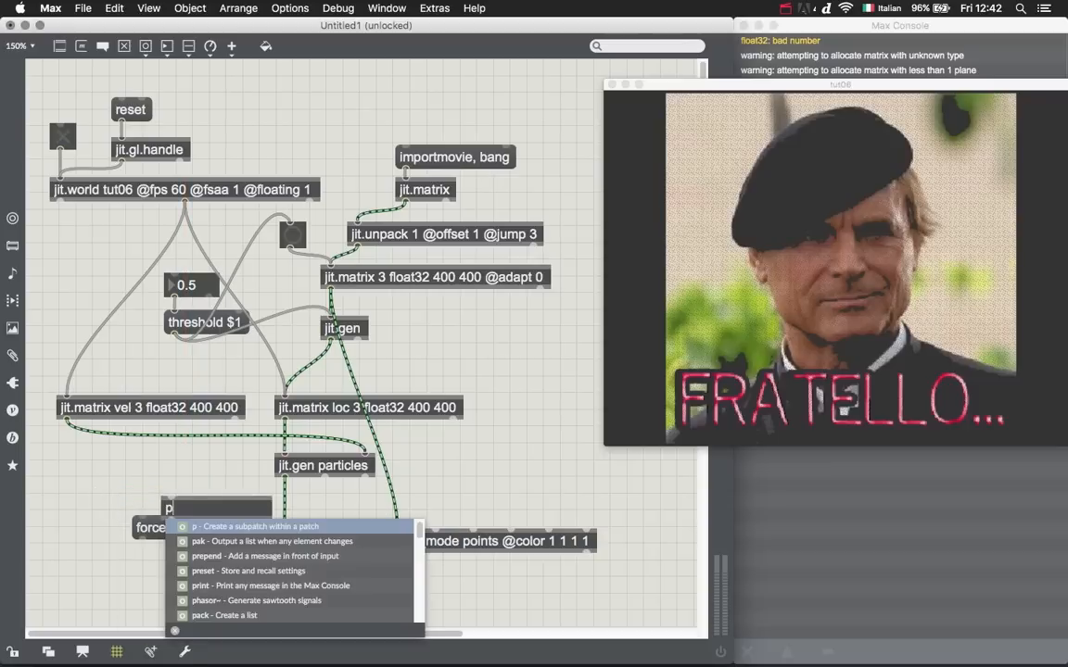
text(ak force 0. 0. 0.)
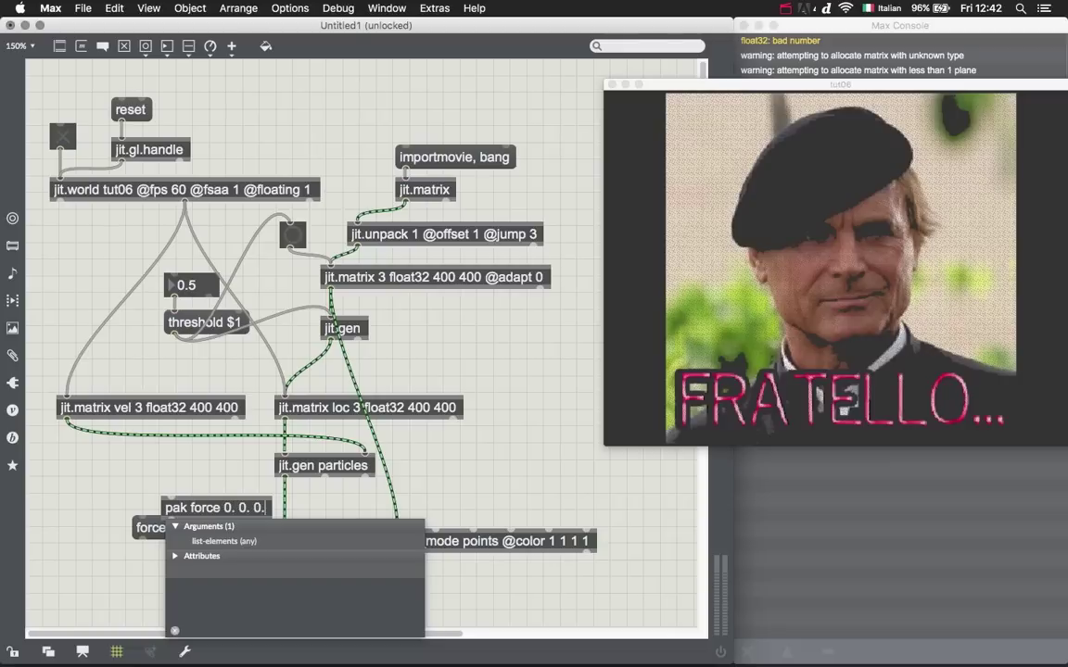
key(Return)
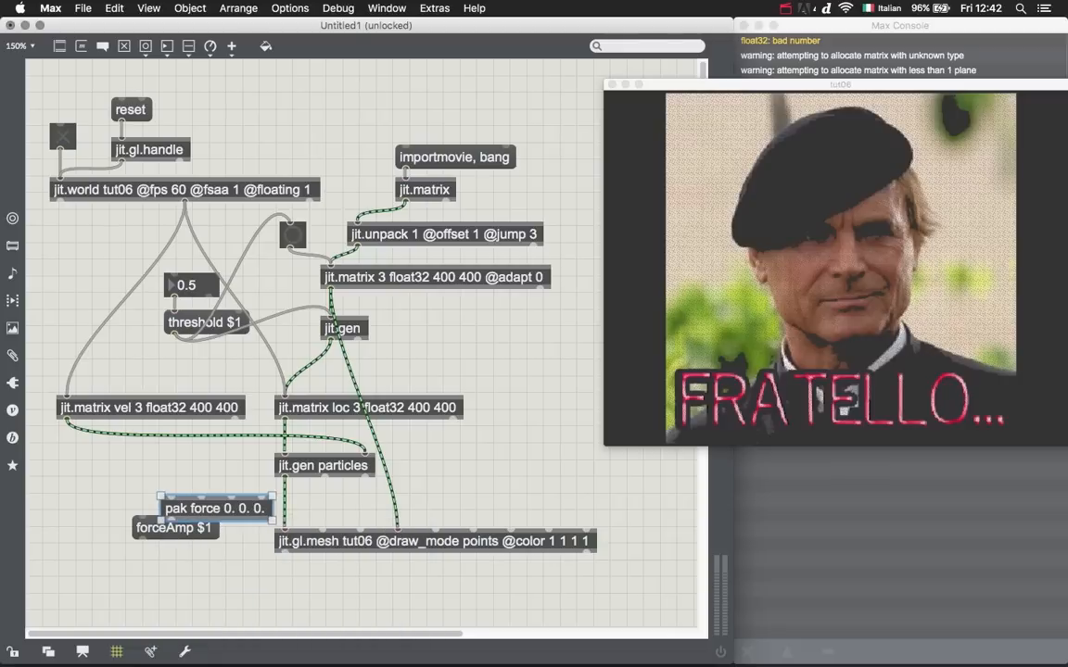
mouse_move(204, 508)
mouse_down()
mouse_move(119, 495)
mouse_move(278, 457)
mouse_up()
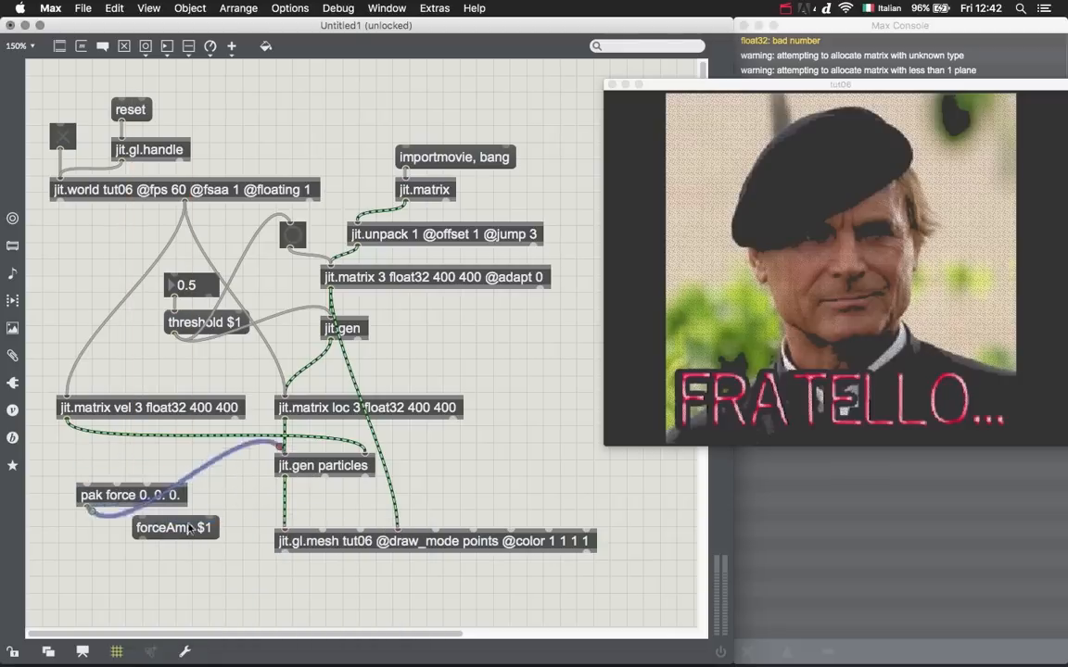
mouse_move(180, 549)
mouse_down()
mouse_move(167, 577)
mouse_move(280, 456)
mouse_up()
Add flonum boxes driving pak force and forceAmp $1, then lock the patch.
key(f)
key(i)
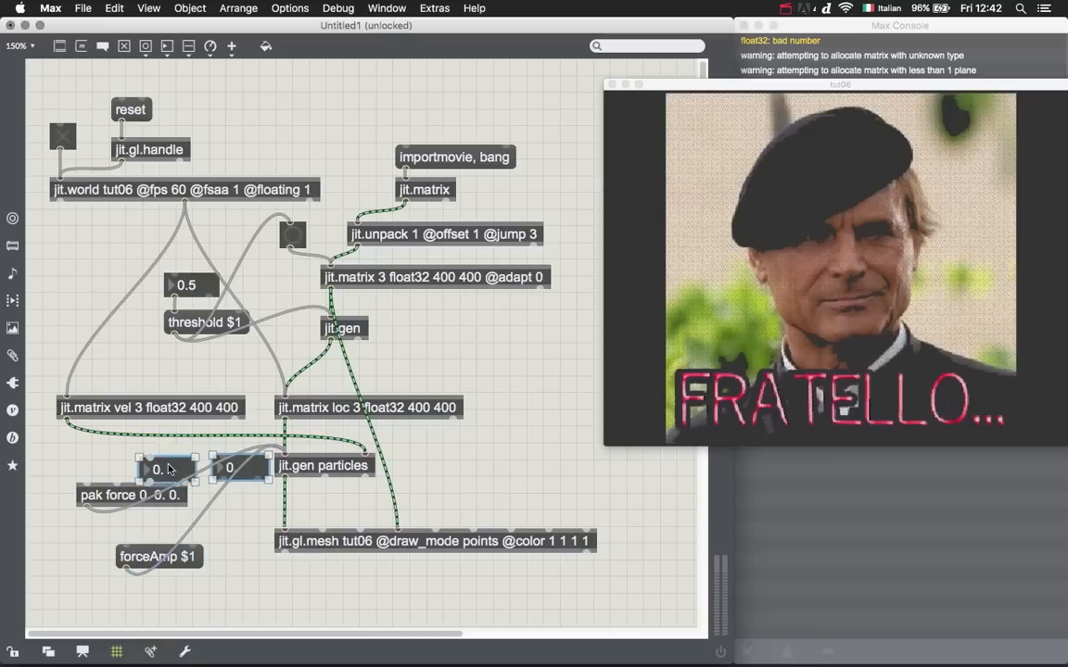
drag(148, 421, 116, 490)
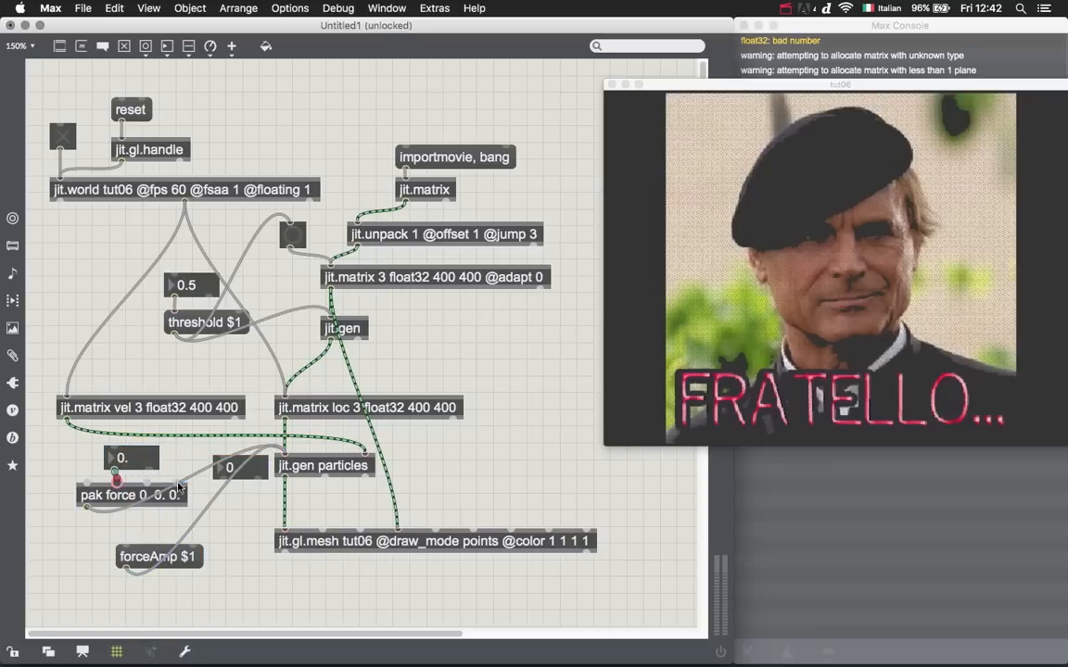
click(230, 468)
mouse_move(230, 468)
mouse_down()
mouse_move(195, 458)
mouse_move(153, 489)
mouse_up()
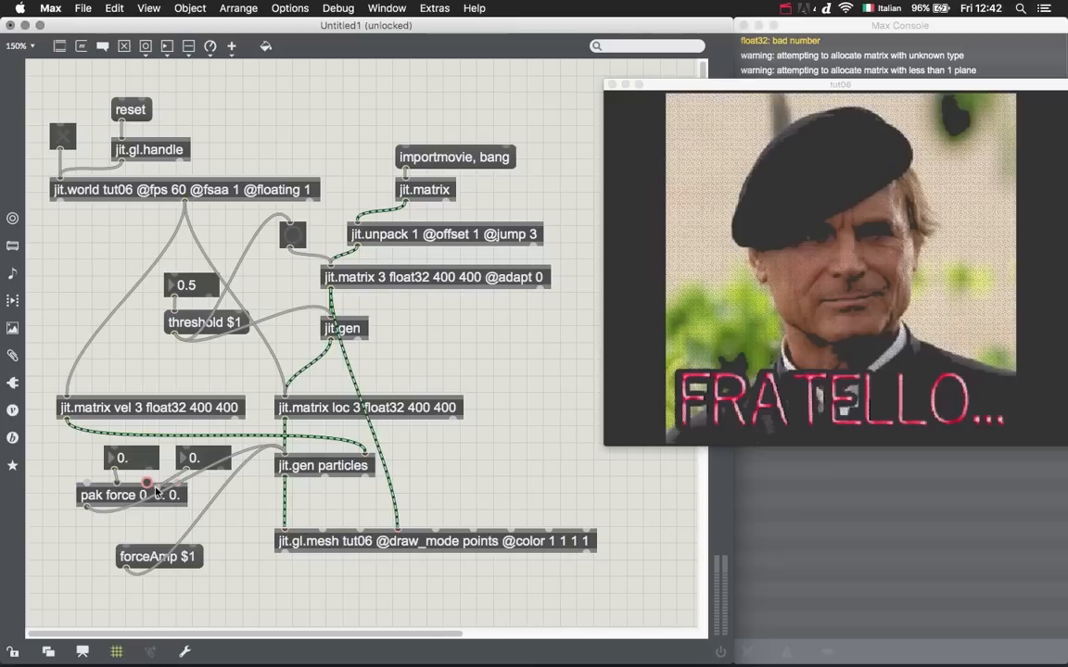
key(f)
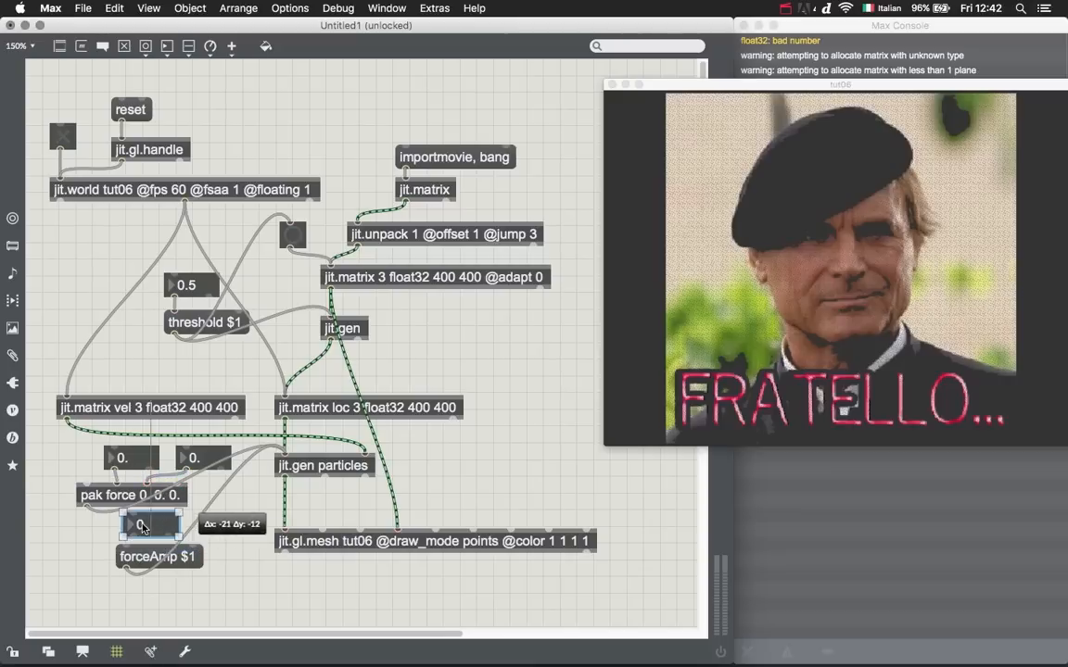
mouse_move(159, 537)
mouse_down()
mouse_move(134, 526)
mouse_move(130, 552)
mouse_up()
key(super+e)
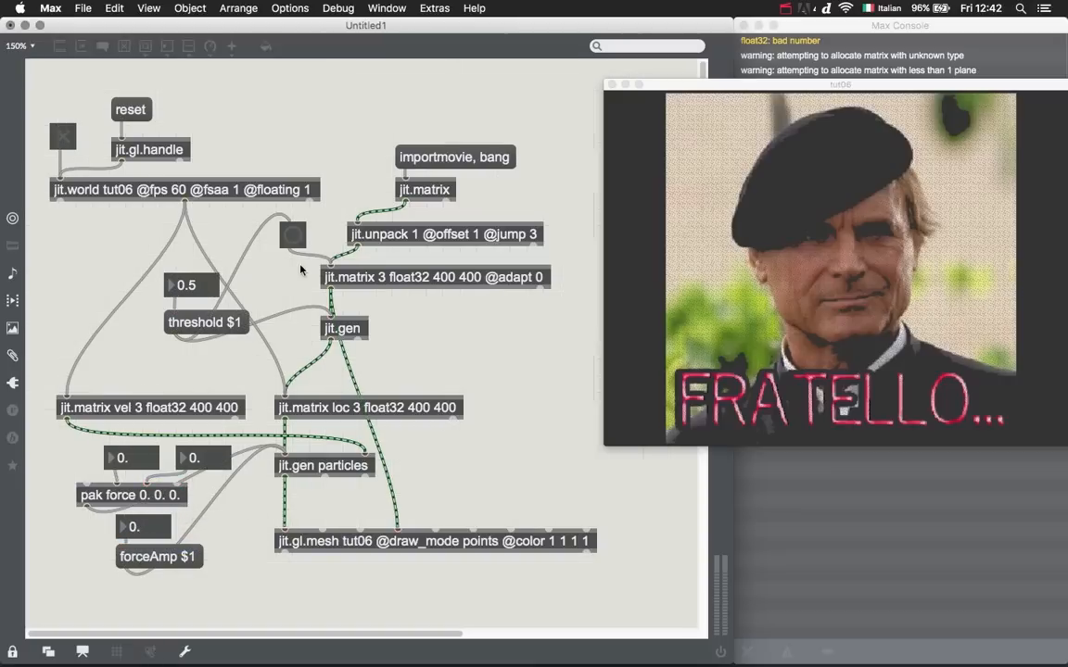
Save the patch, turn rendering on and nudge forceAmp to -0.01 then back to zero.
key(super+s)
click(601, 294)
click(62, 137)
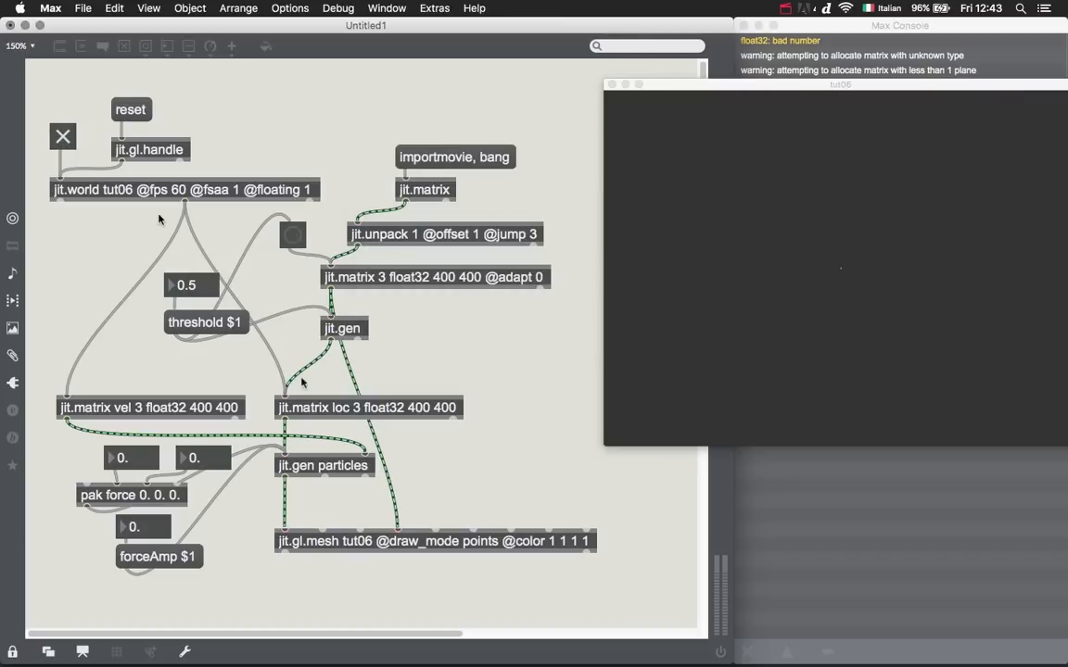
drag(156, 527, 167, 528)
text(01)
key(Return)
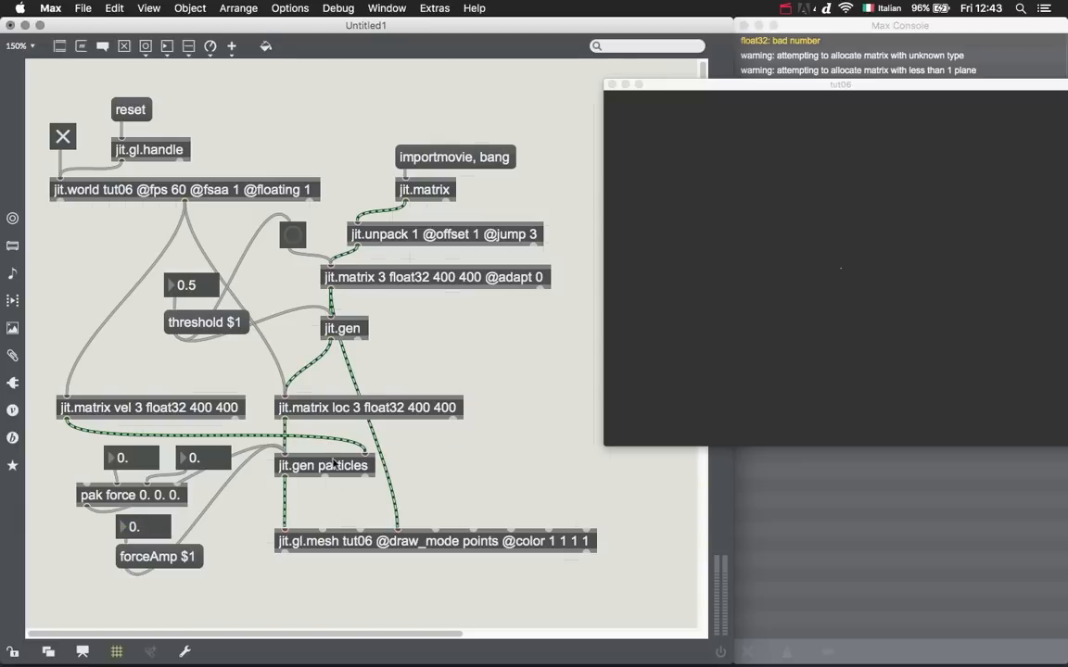
Unlock the patch, delete the cord from jit.gen particles to jit.gl.mesh and lower jit.gl.mesh.
double_click(321, 466)
key(super+w)
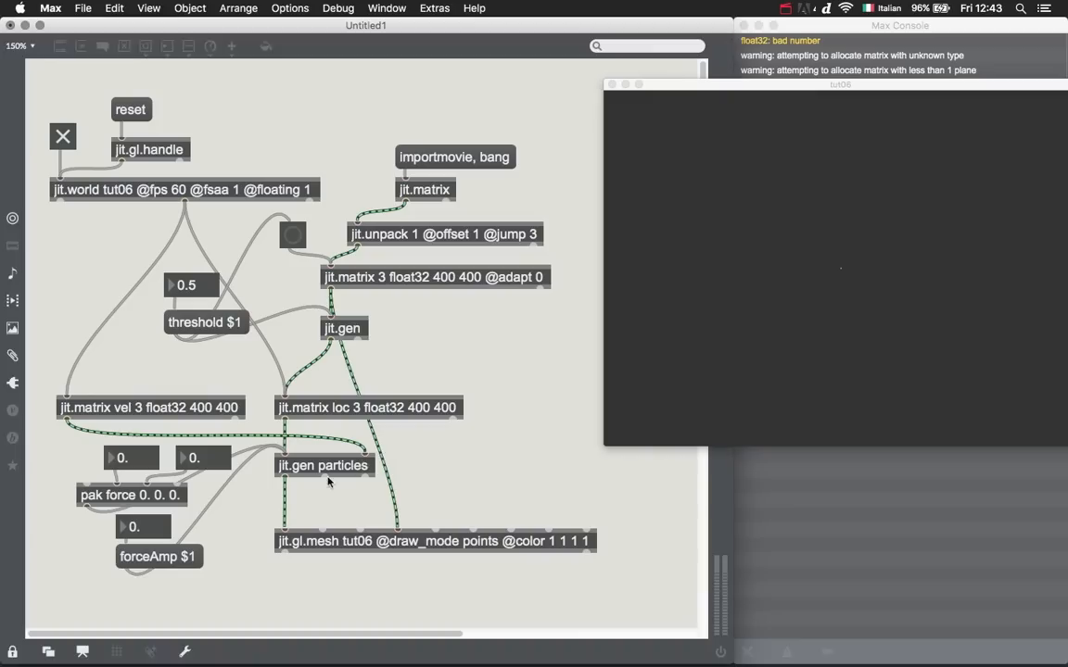
key(super+e)
key(BackSpace)
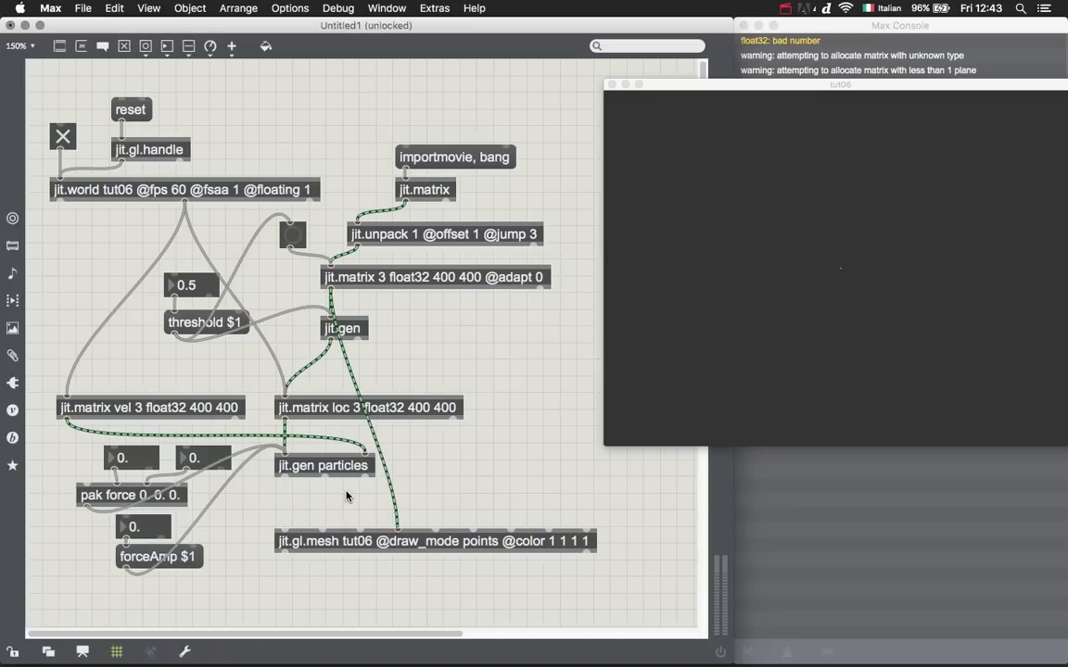
drag(369, 547, 369, 574)
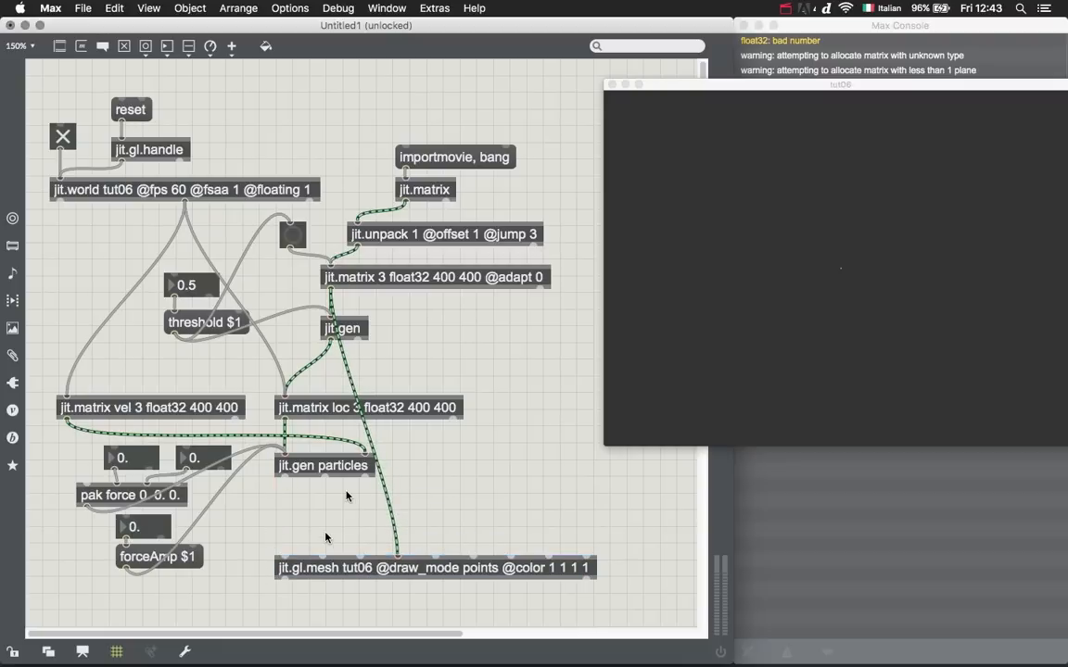
Copy jit.matrix loc without size arguments below jit.gen particles and feed it the first outlet.
mouse_move(367, 408)
alt+mouse_down()
mouse_move(354, 526)
mouse_move(442, 526)
alt+mouse_up()
key(BackSpace)
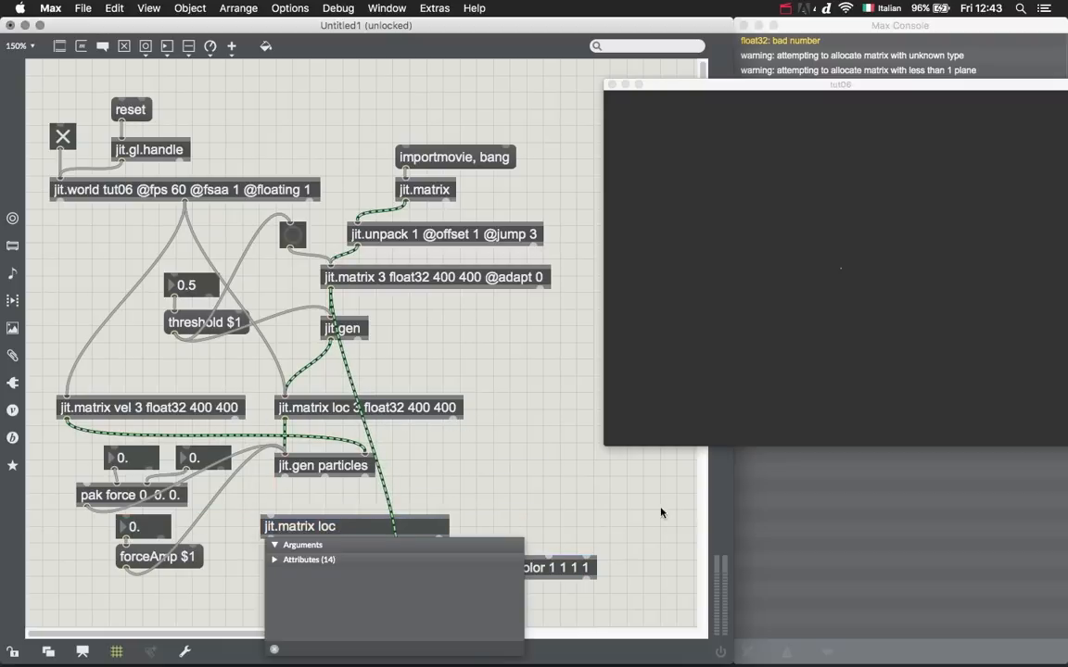
click(250, 435)
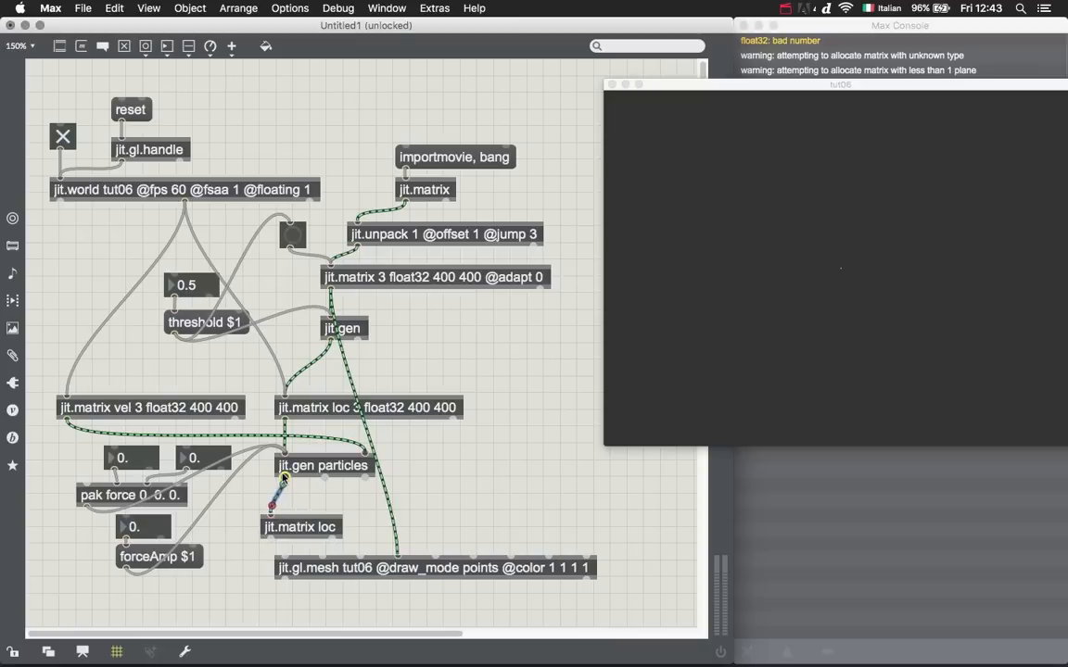
mouse_move(280, 474)
mouse_down()
mouse_move(287, 562)
mouse_move(299, 526)
mouse_up()
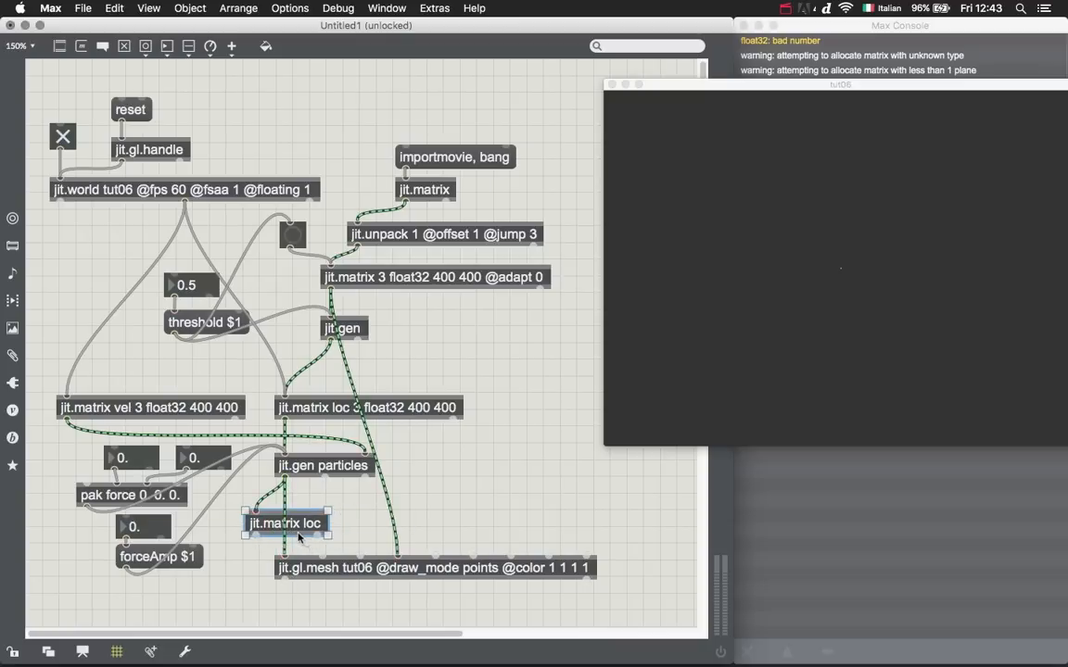
Copy jit.matrix vel likewise fed by the second outlet, lock the patch and stop rendering.
mouse_move(188, 413)
alt+mouse_down()
mouse_move(480, 528)
mouse_move(531, 524)
alt+mouse_up()
double_click(435, 524)
key(BackSpace)
click(607, 484)
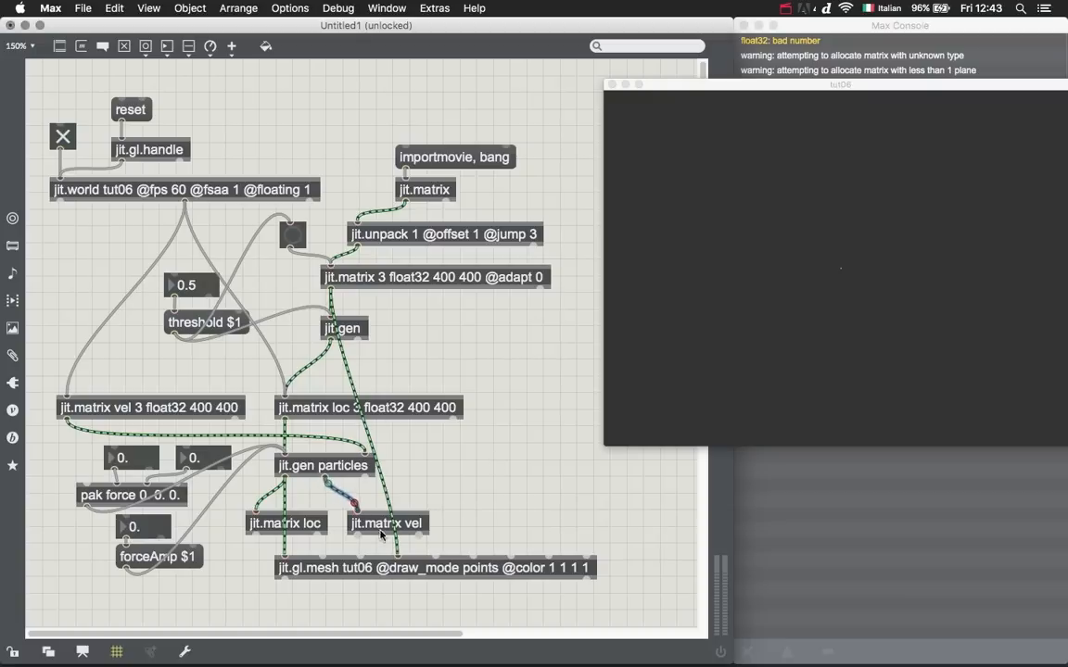
drag(326, 473, 357, 517)
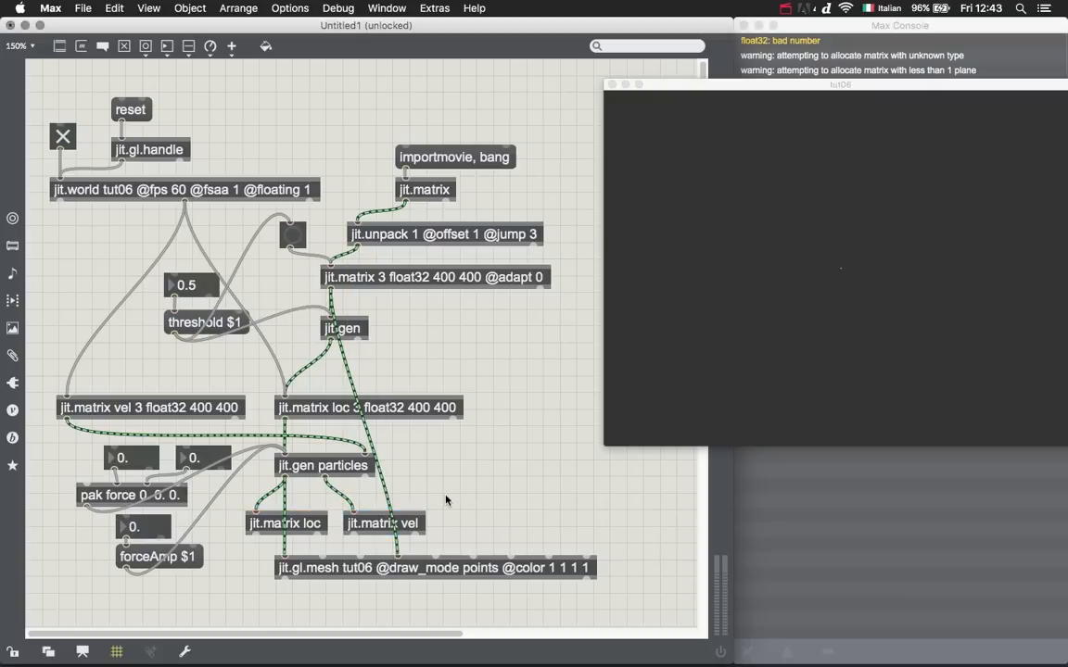
key(super+e)
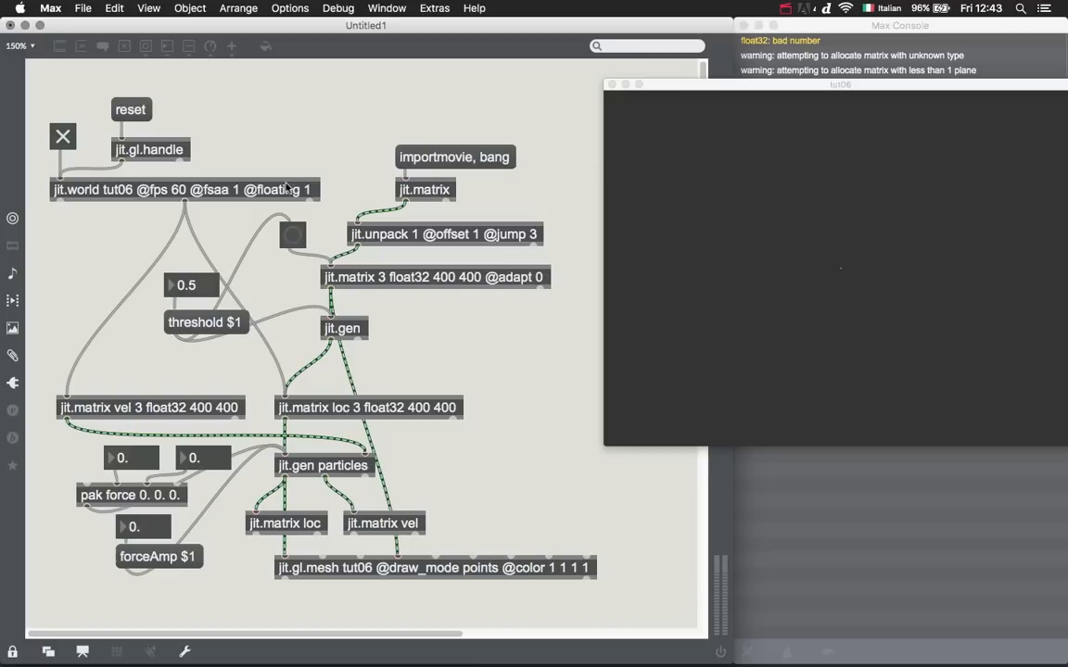
click(63, 139)
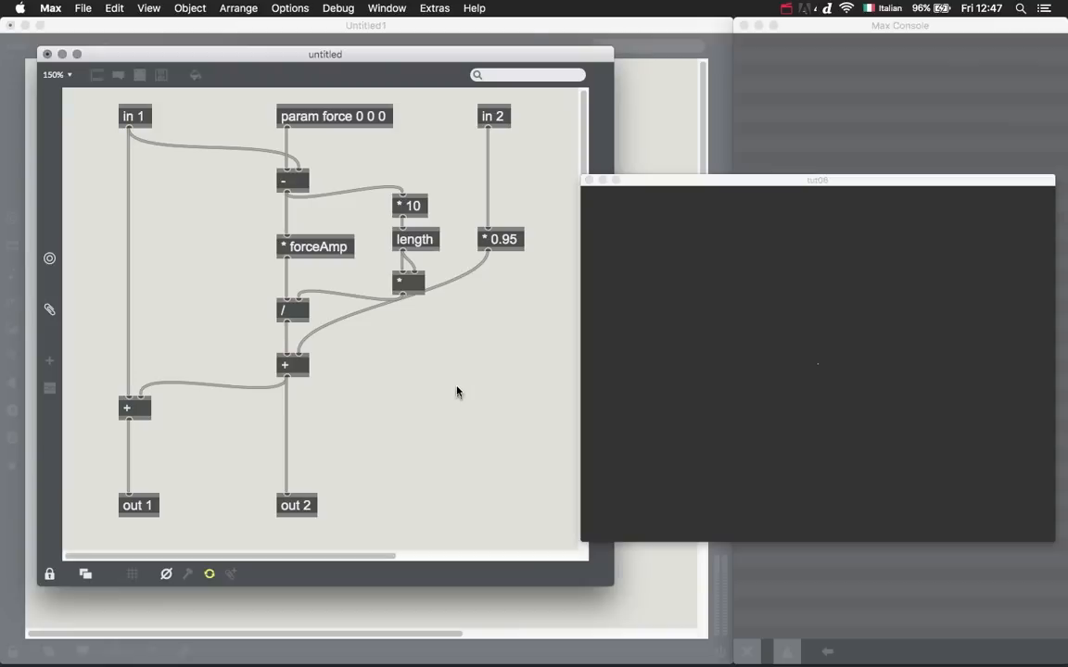
Declare param forceAmp 0. inside jit.gen particles and turn rendering back on.
key(super+w)
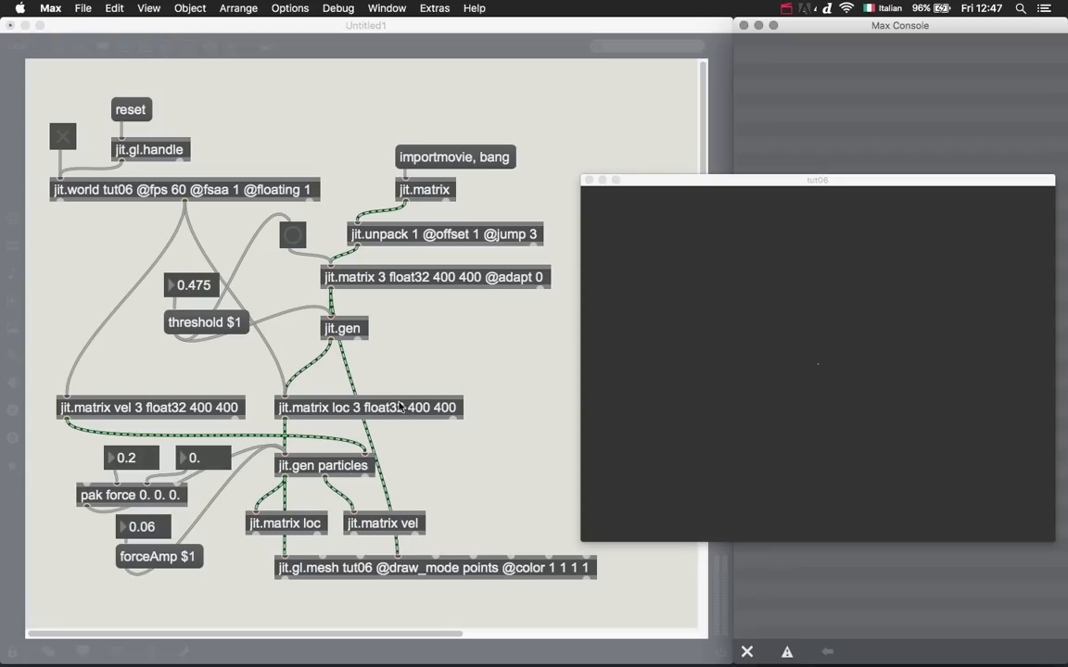
double_click(336, 475)
key(super+e)
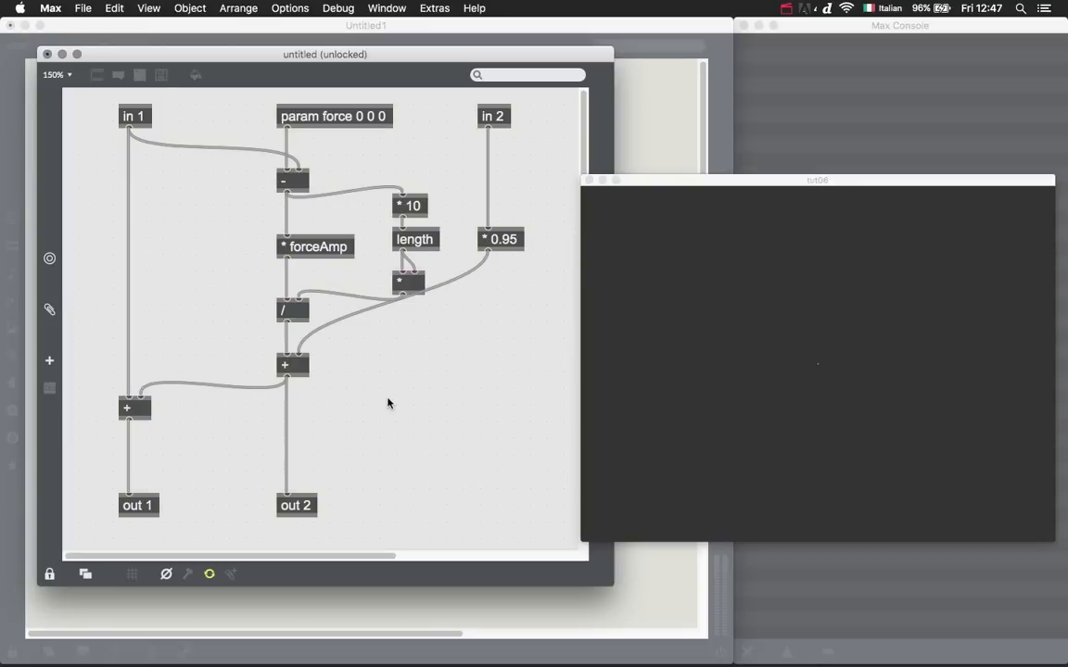
double_click(393, 407)
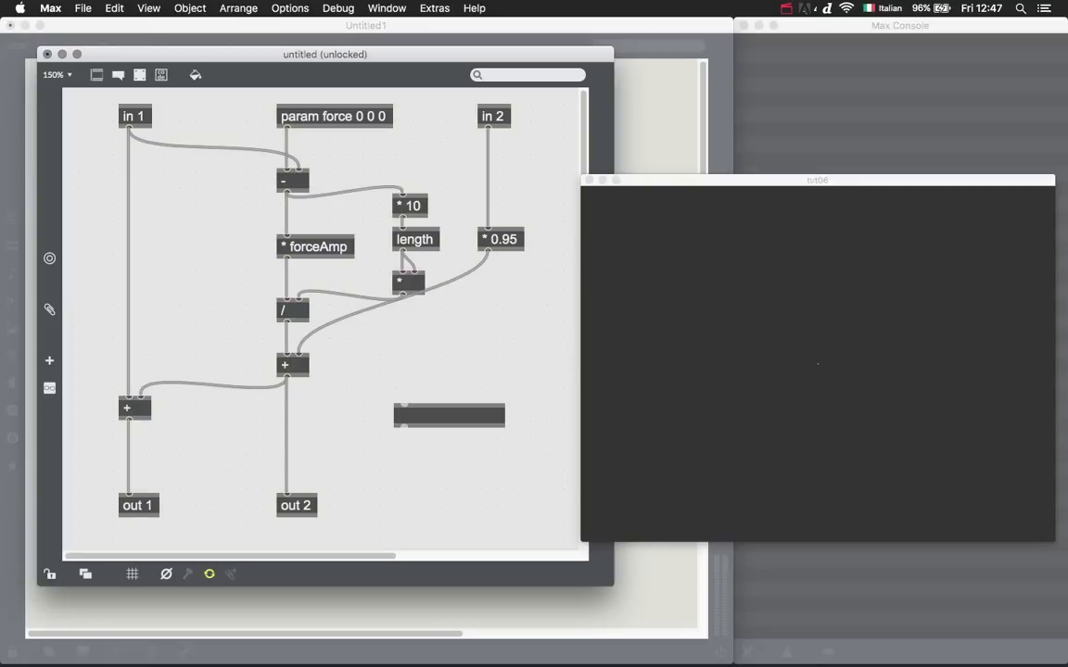
text(param )
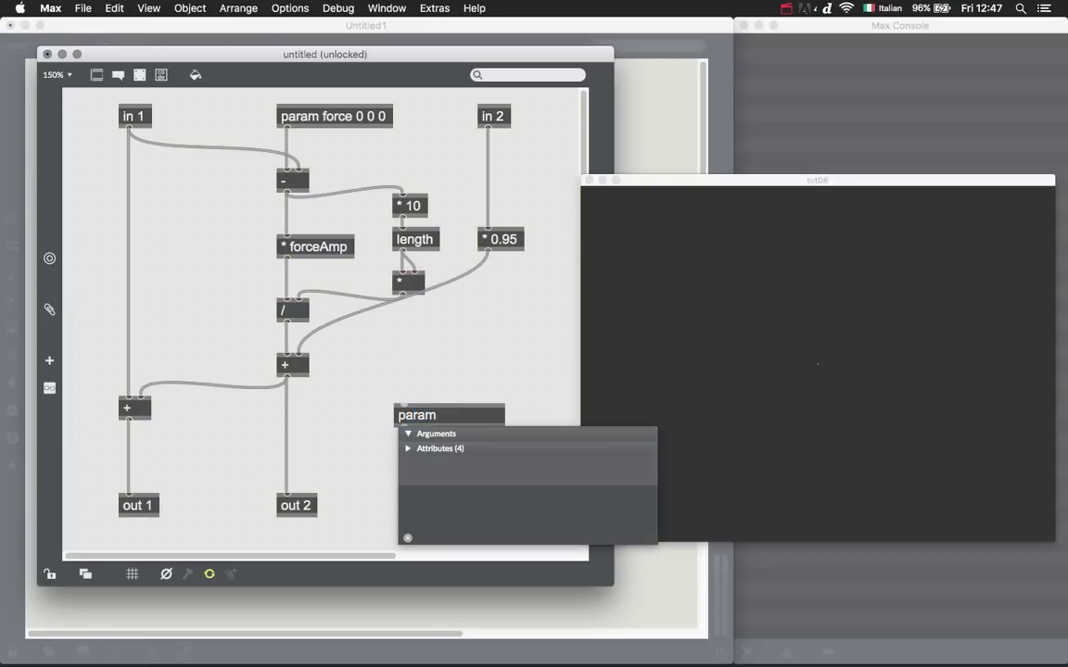
text(forceAmp )
text(0.)
key(Return)
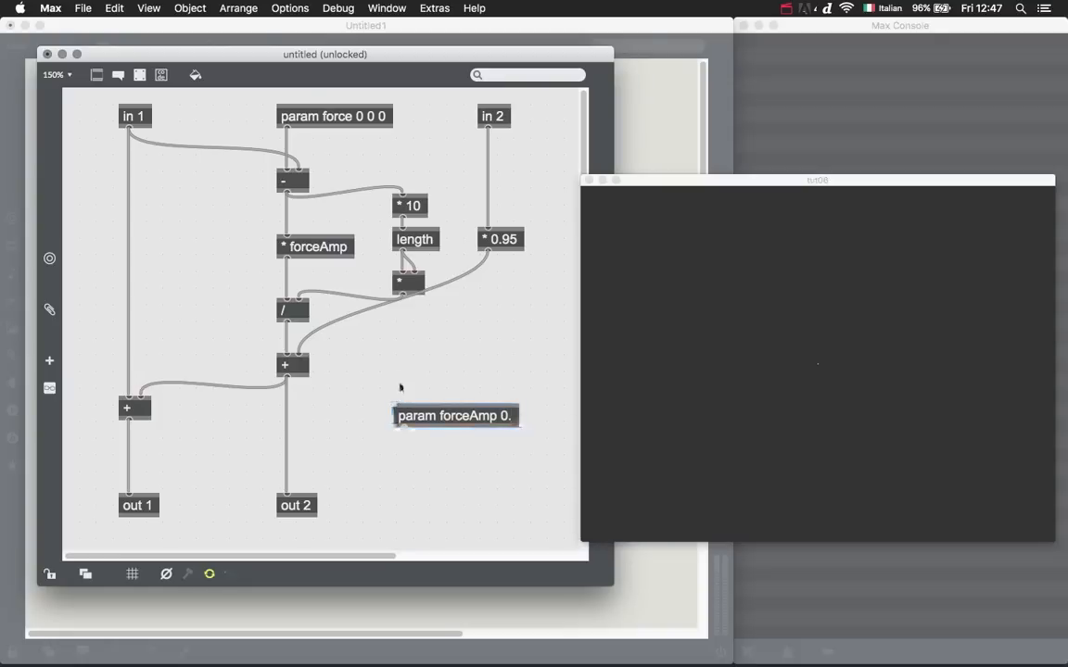
key(super+w)
click(63, 136)
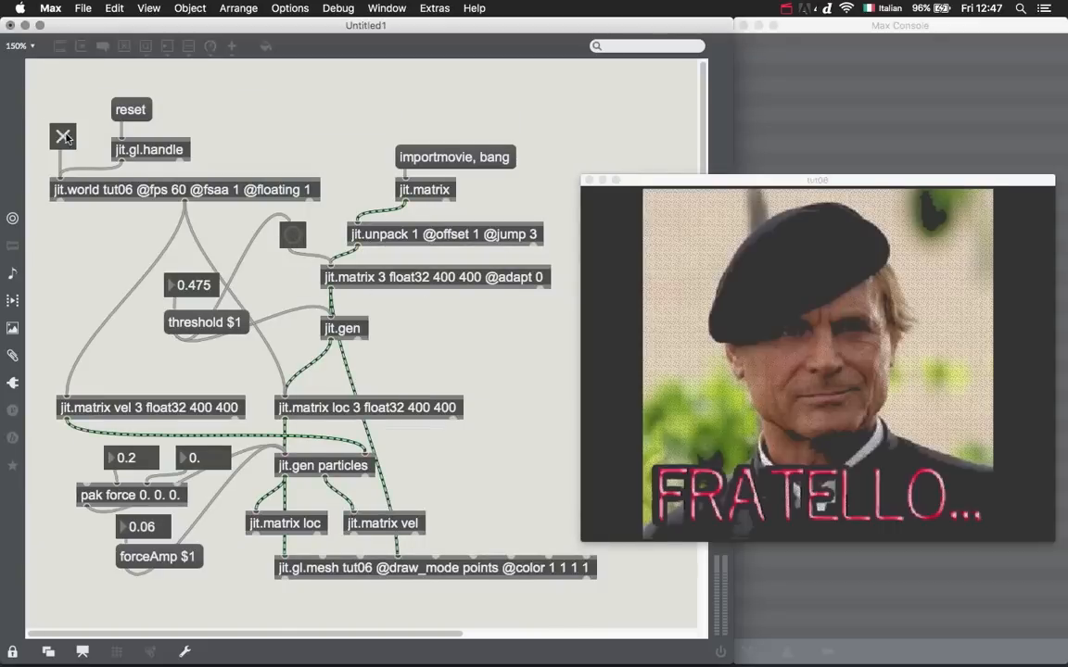
Rotate the render, test forceAmp up to 0.03, reset the particles and settle on forceAmp 0.01.
drag(820, 182, 819, 126)
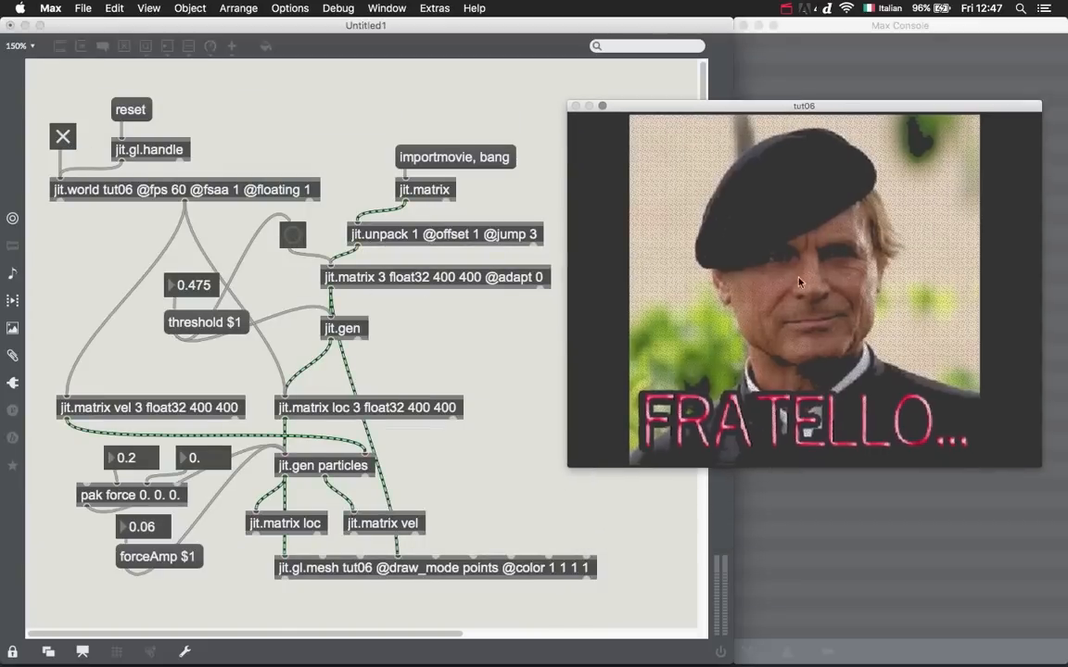
drag(774, 292, 786, 297)
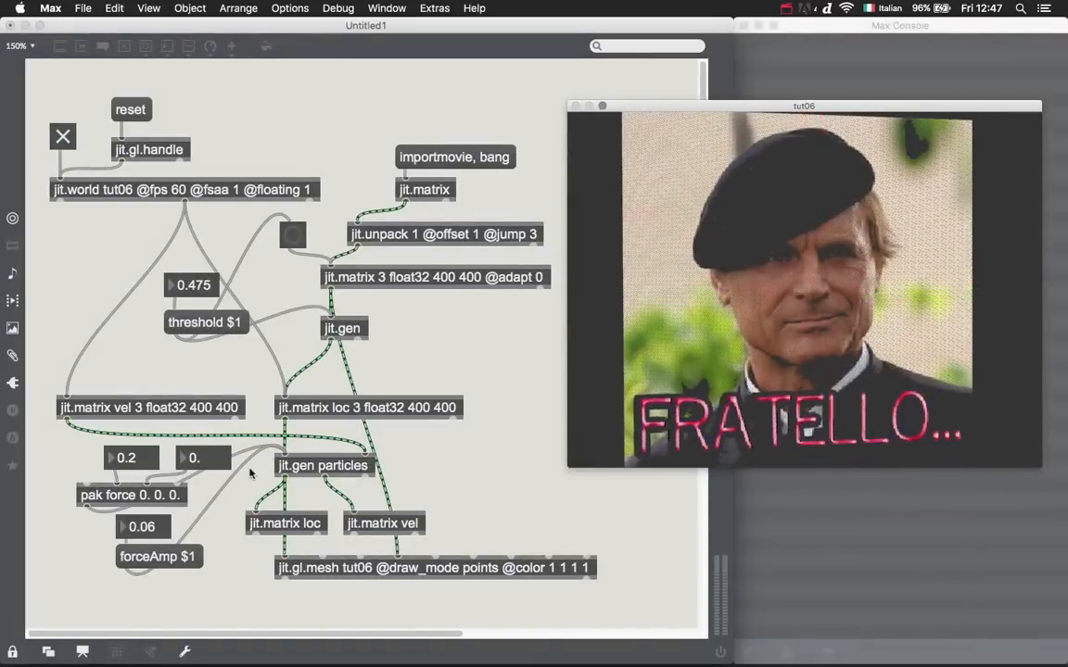
mouse_move(141, 527)
mouse_down()
mouse_move(141, 486)
mouse_move(141, 547)
mouse_move(141, 519)
mouse_up()
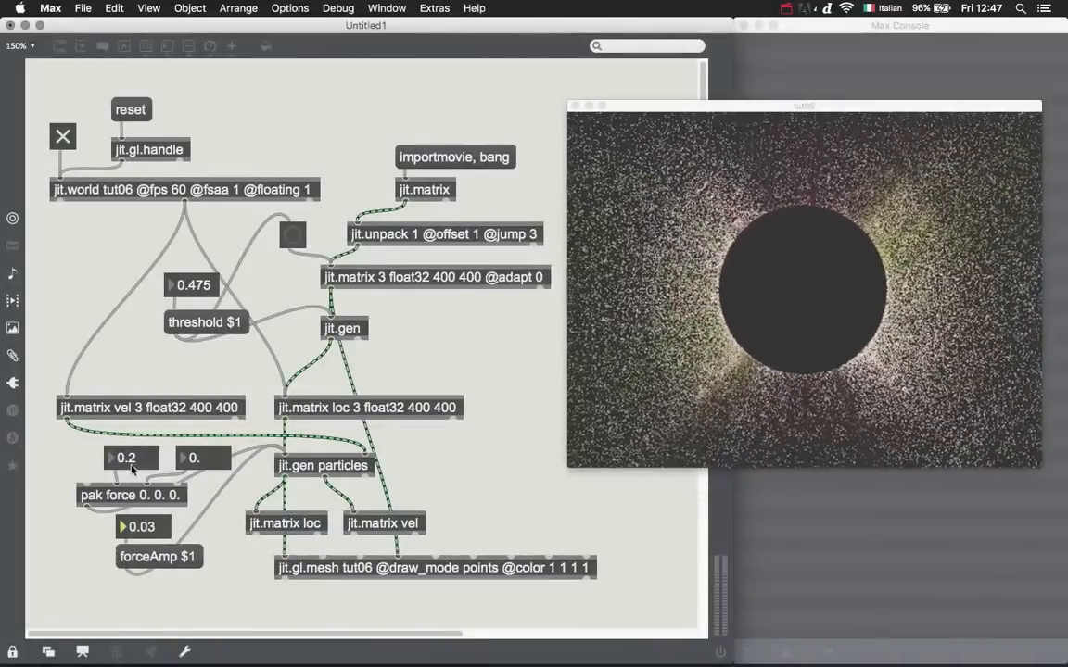
mouse_move(125, 457)
mouse_down()
mouse_move(125, 473)
mouse_move(125, 454)
mouse_up()
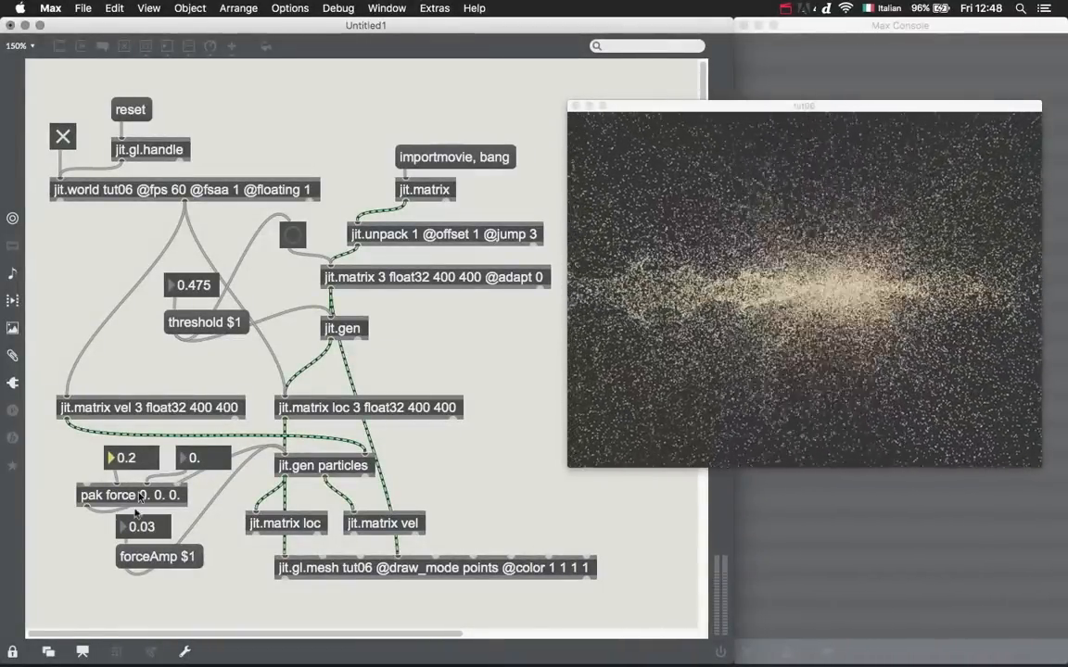
drag(149, 526, 148, 533)
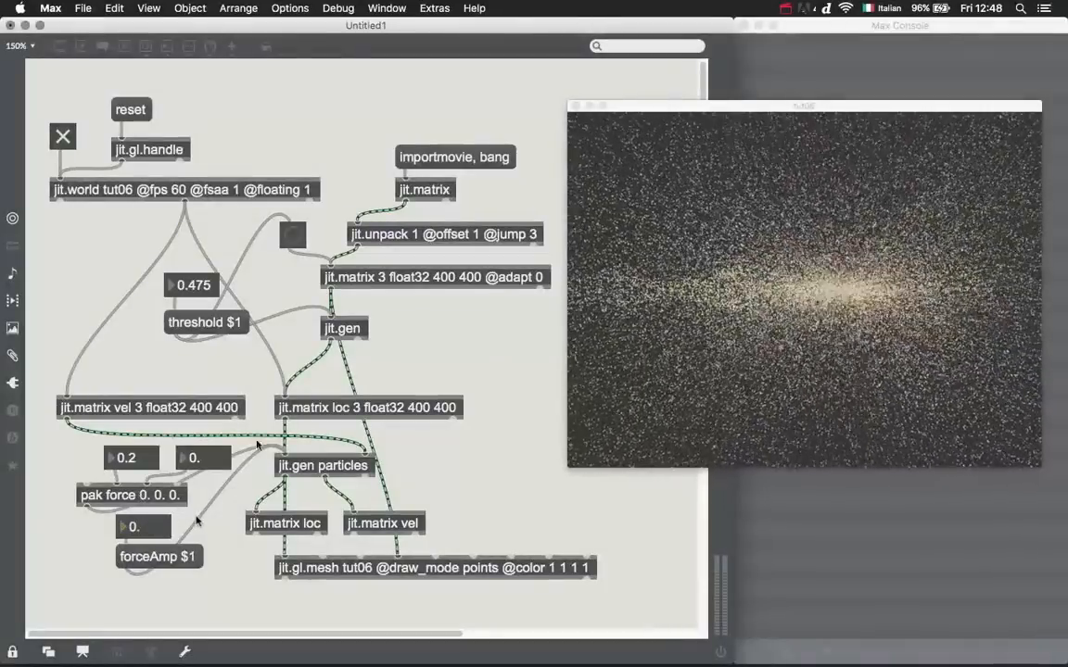
click(291, 234)
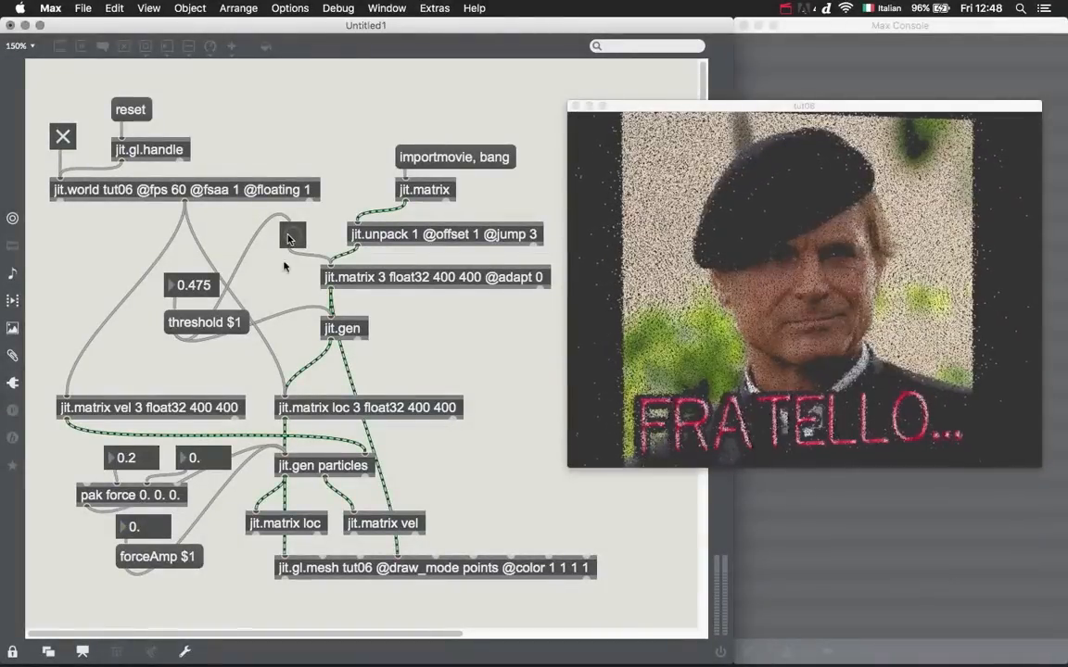
mouse_move(139, 526)
mouse_down()
mouse_move(139, 547)
mouse_move(139, 532)
mouse_up()
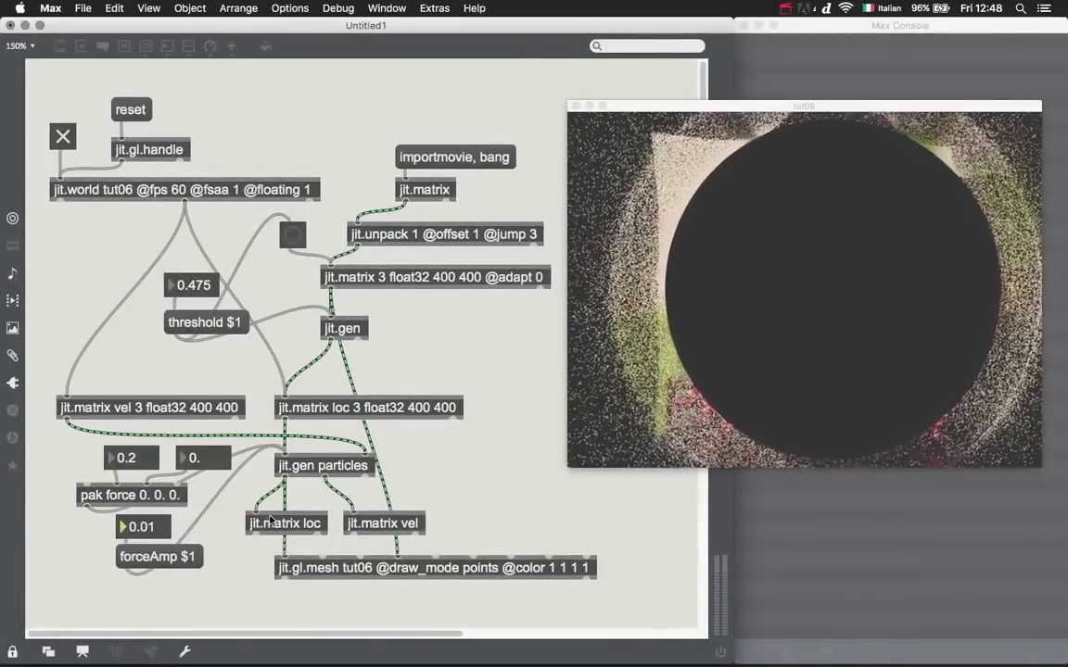
double_click(322, 465)
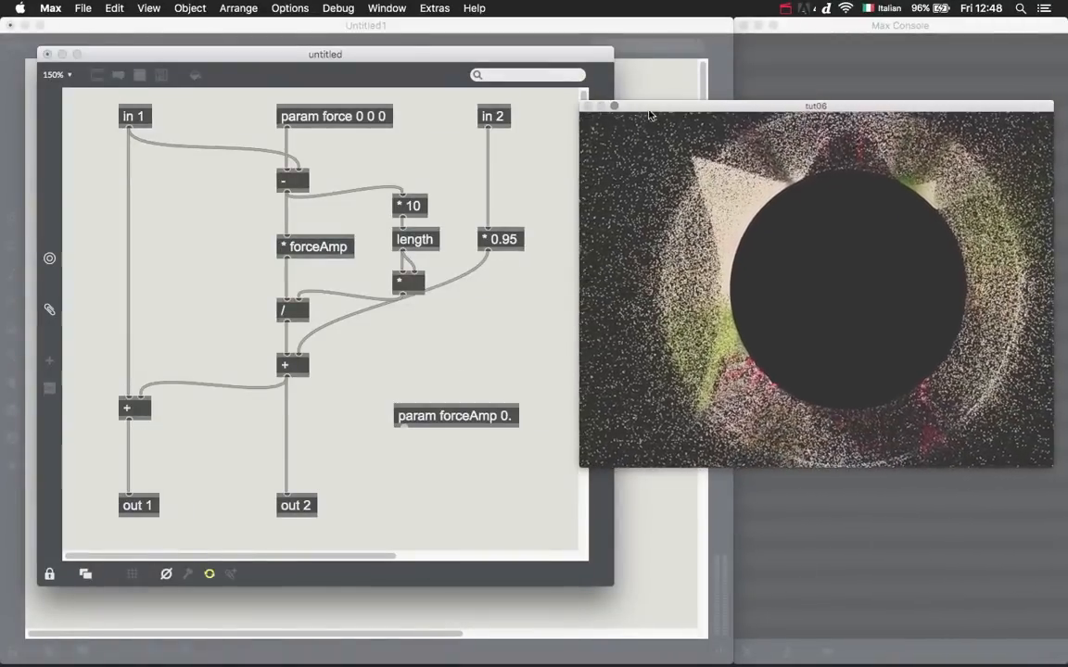
Reset the particles, drag force x to -0.03 and stop rendering with the burst frozen.
key(super+w)
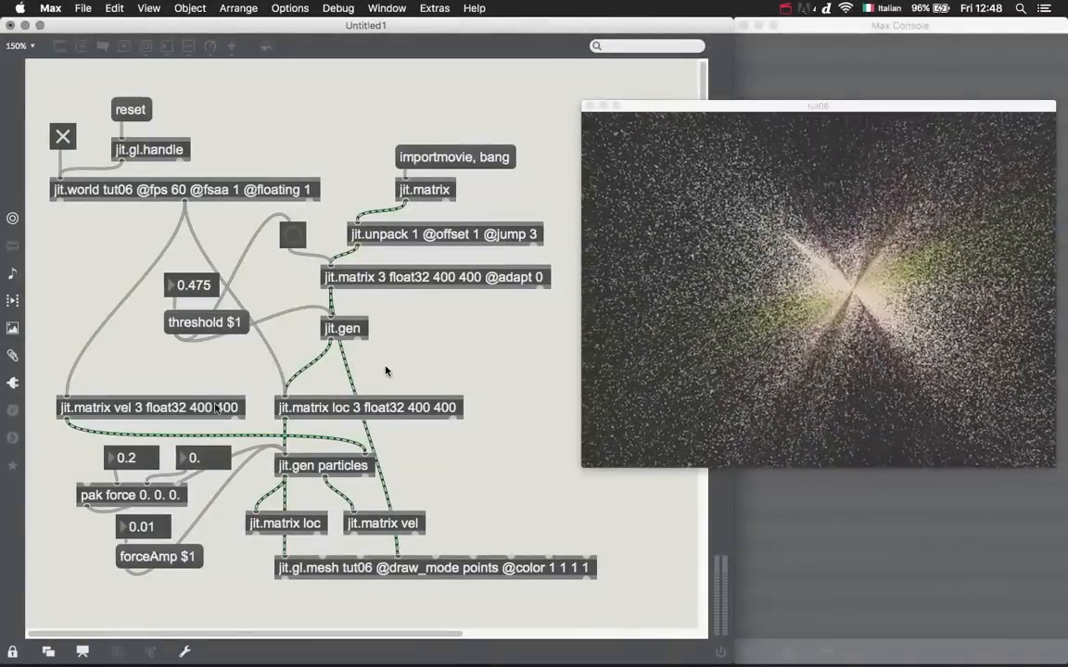
click(292, 234)
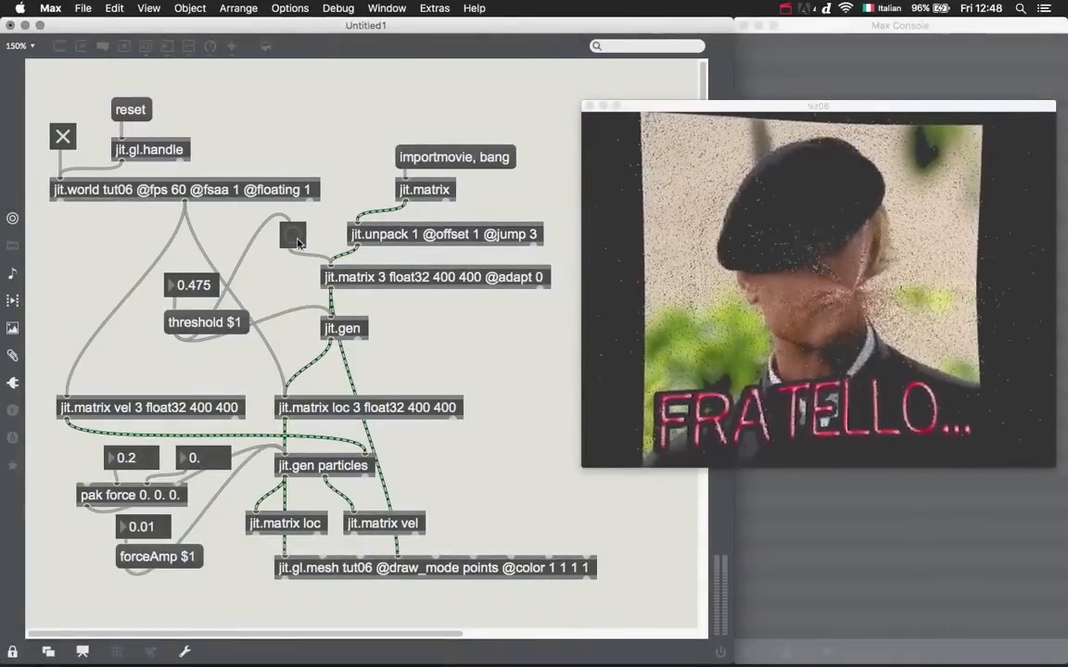
mouse_move(141, 463)
mouse_down()
mouse_move(141, 455)
mouse_move(129, 465)
mouse_move(130, 454)
mouse_up()
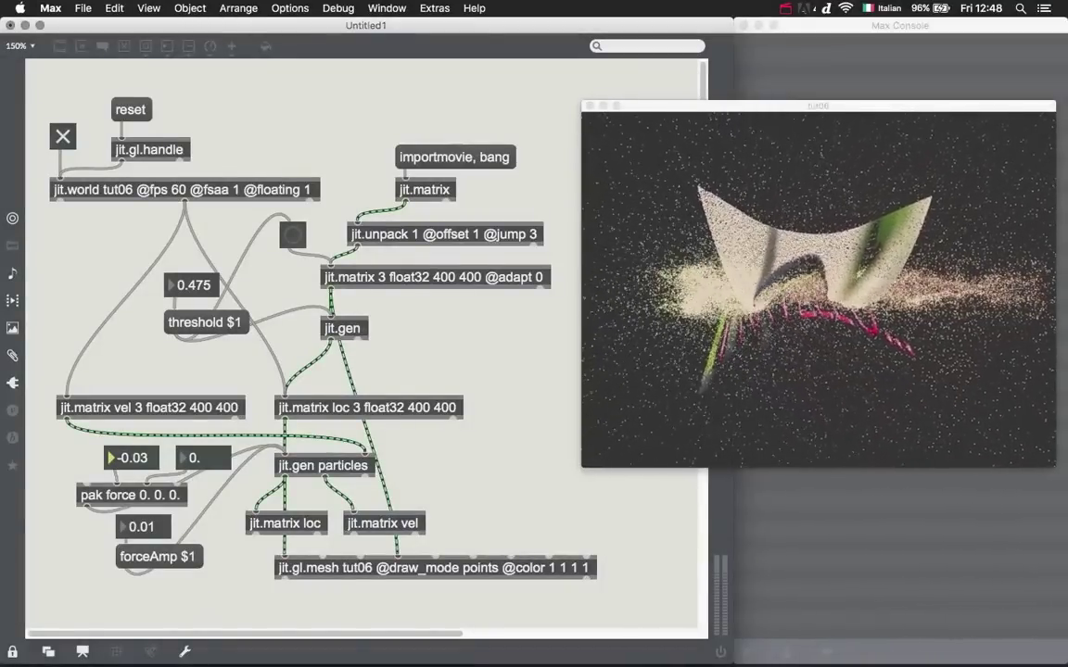
click(63, 136)
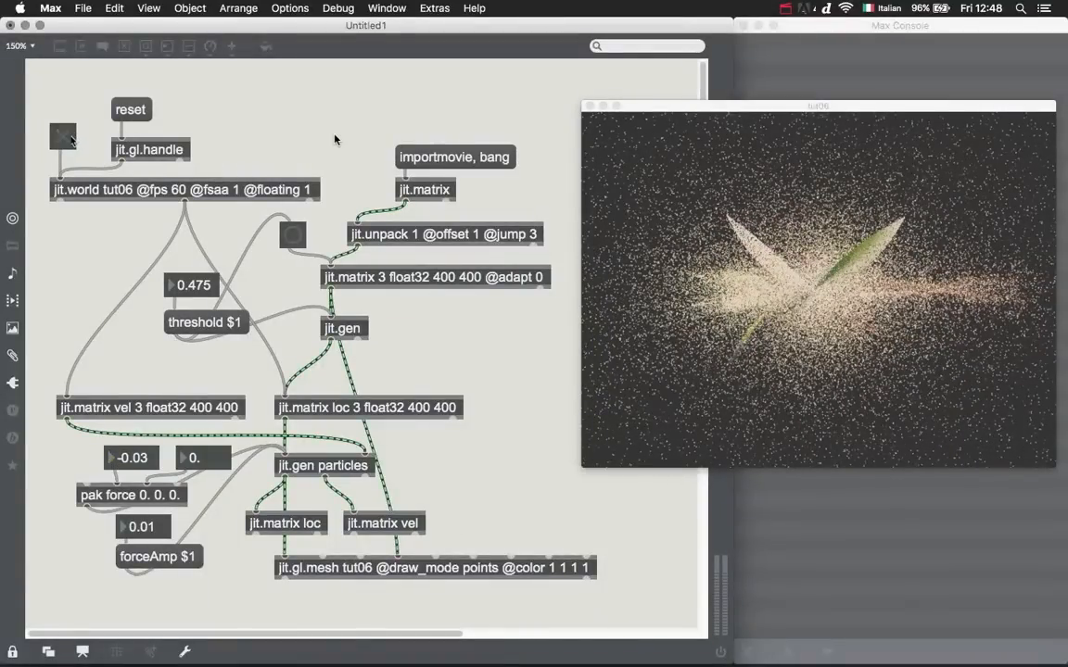